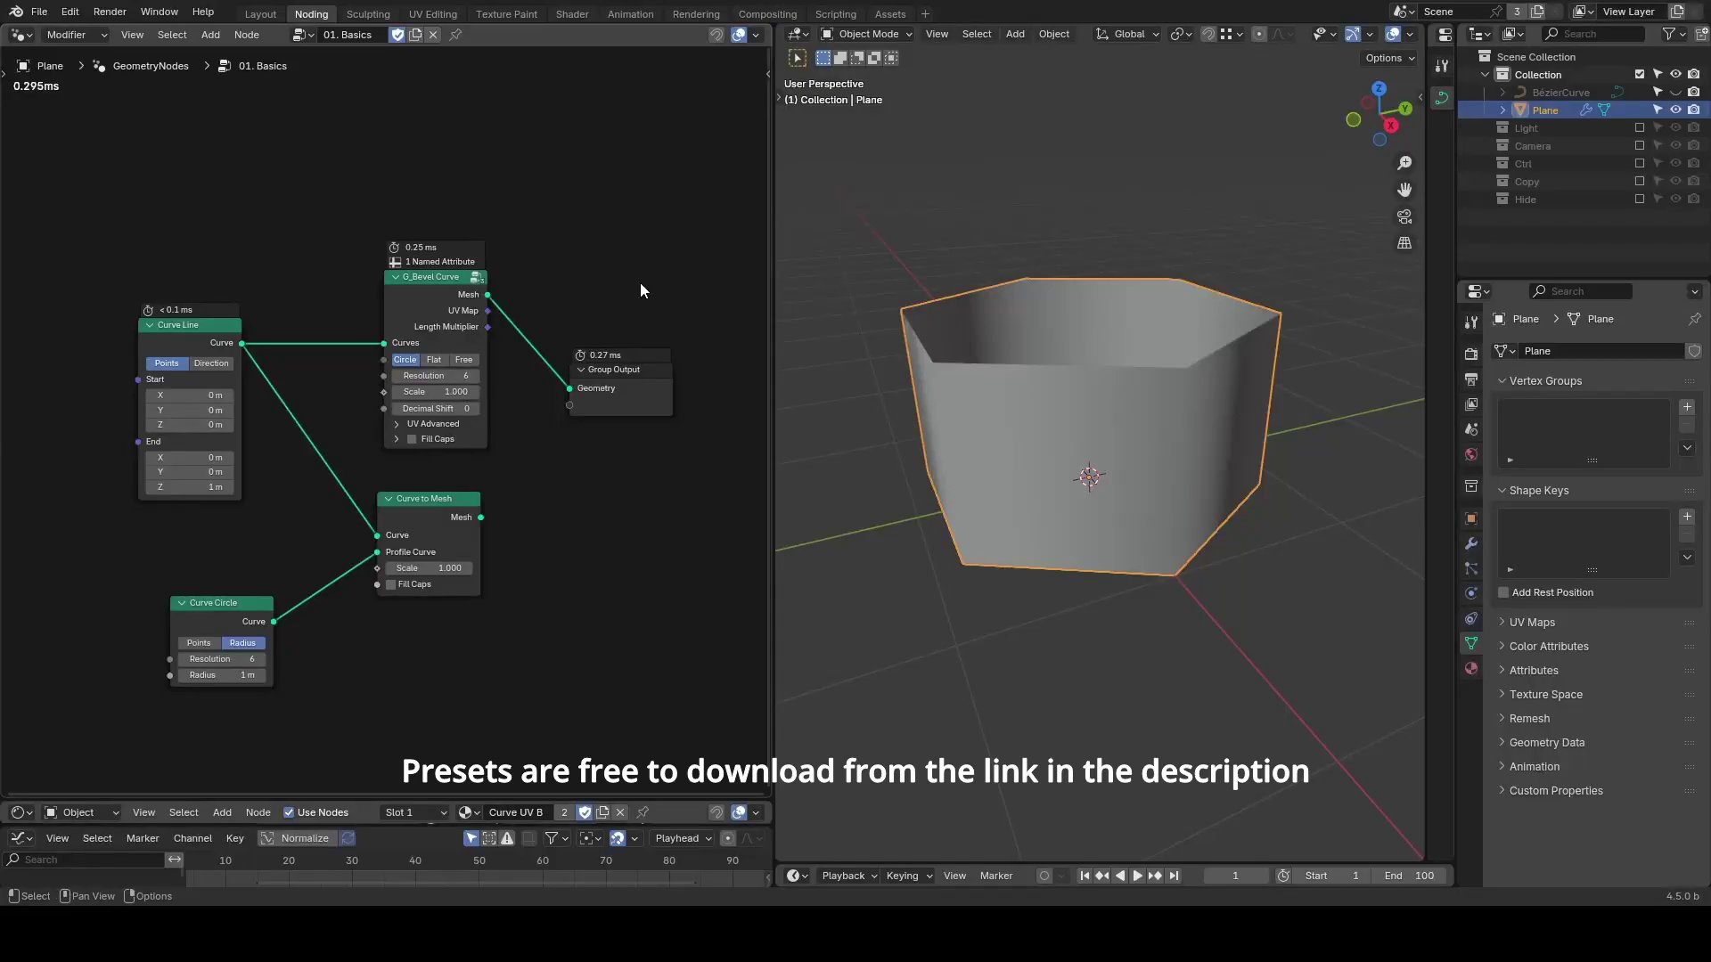
Underline the titles of the G_Bevel Curve and Curve to Mesh nodes with freehand annotation strokes.
key(d)
drag(358, 288, 406, 288)
key(d)
drag(370, 507, 415, 510)
Alternate the Group Output connection between the Curve to Mesh and G_Bevel Curve meshes, ending on G_Bevel Curve.
alt+shift+click(449, 517)
alt+shift+click(447, 319)
alt+shift+click(452, 517)
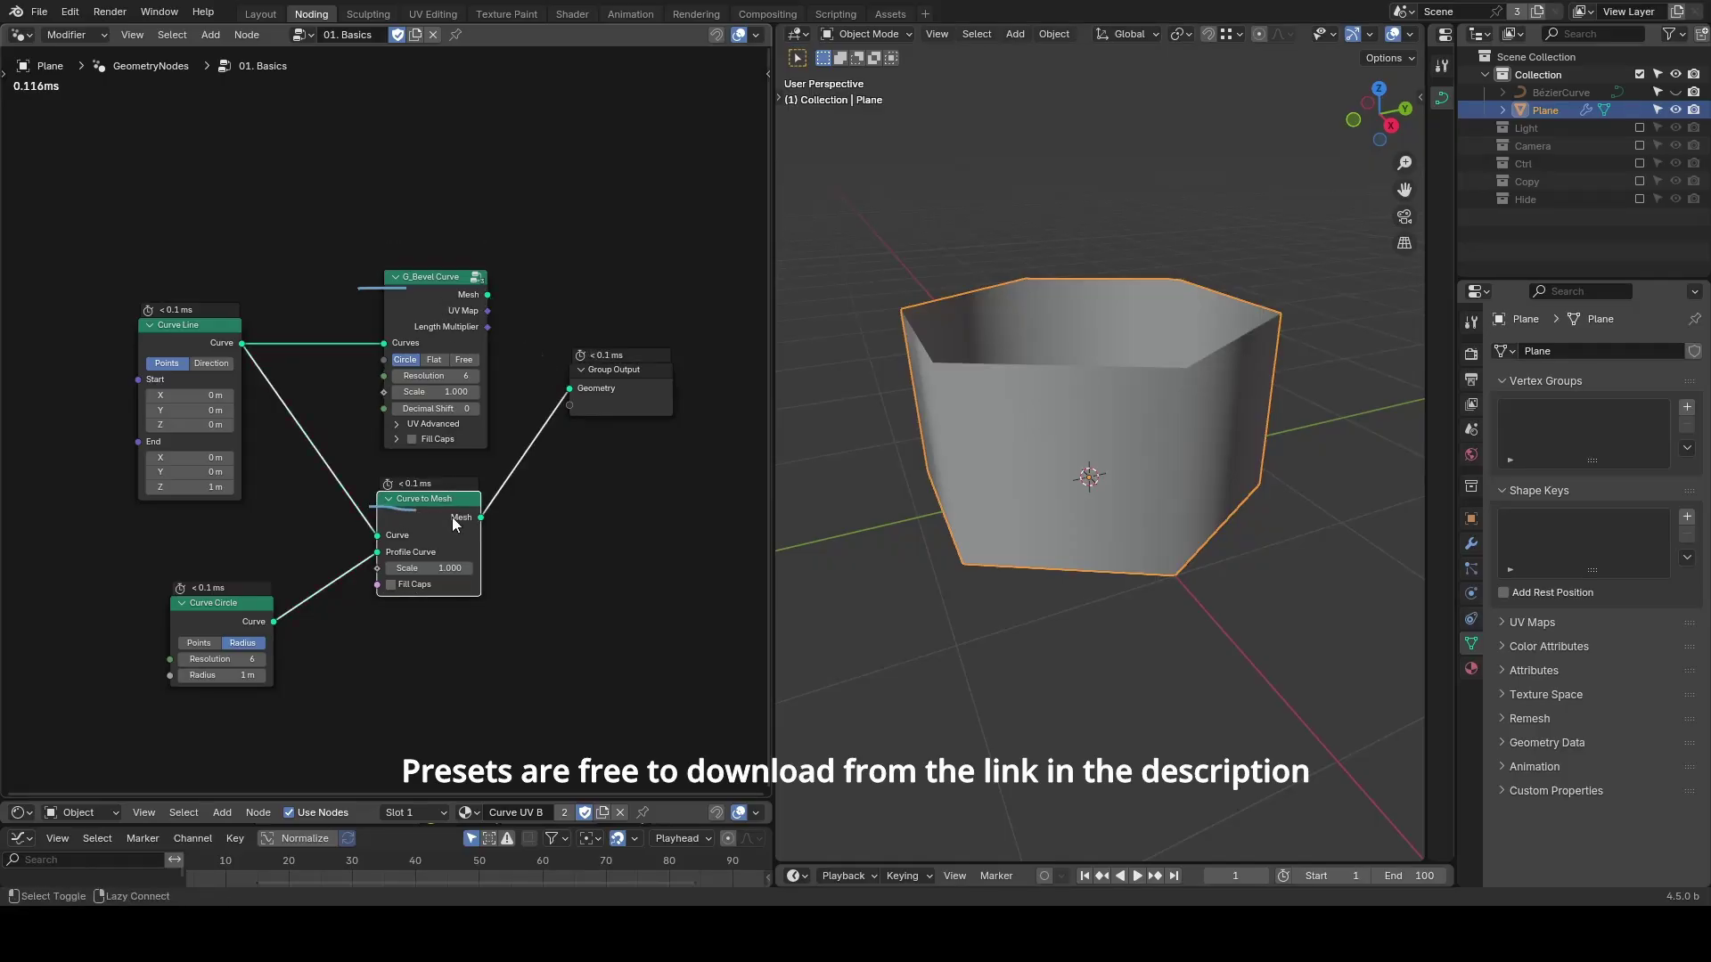
alt+shift+click(458, 296)
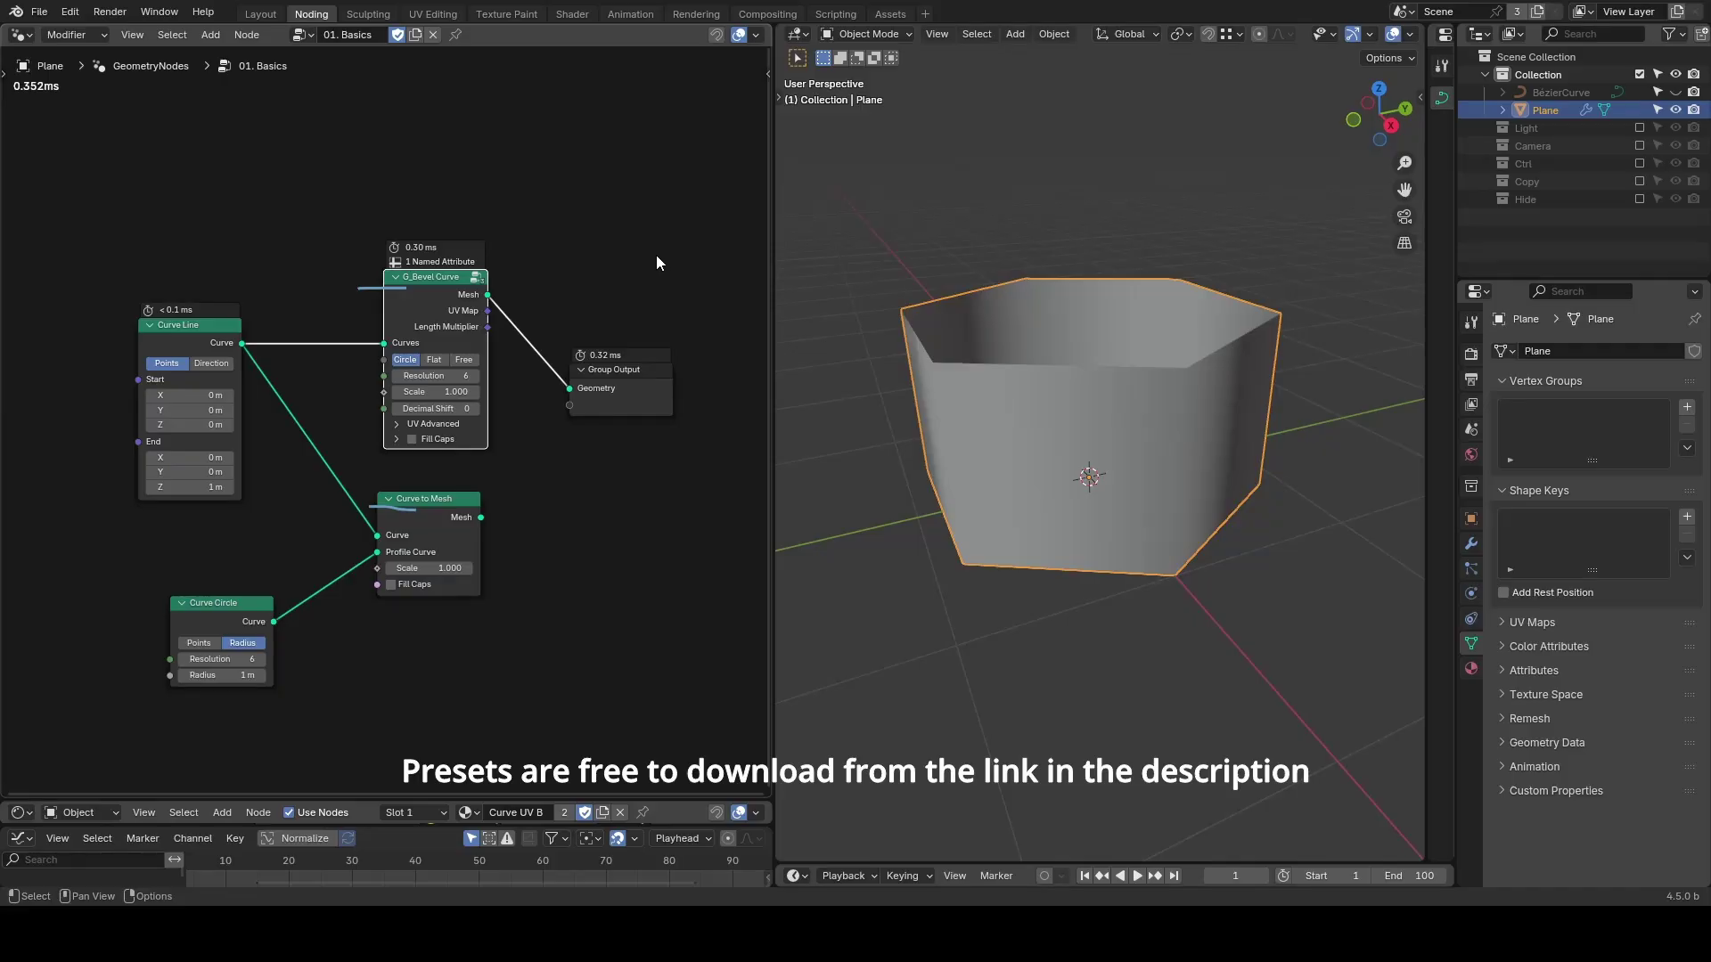
Mark the G_Bevel Curve node's UV Map output with an annotation stroke and enable its Fill Caps.
drag(502, 315, 602, 292)
click(411, 438)
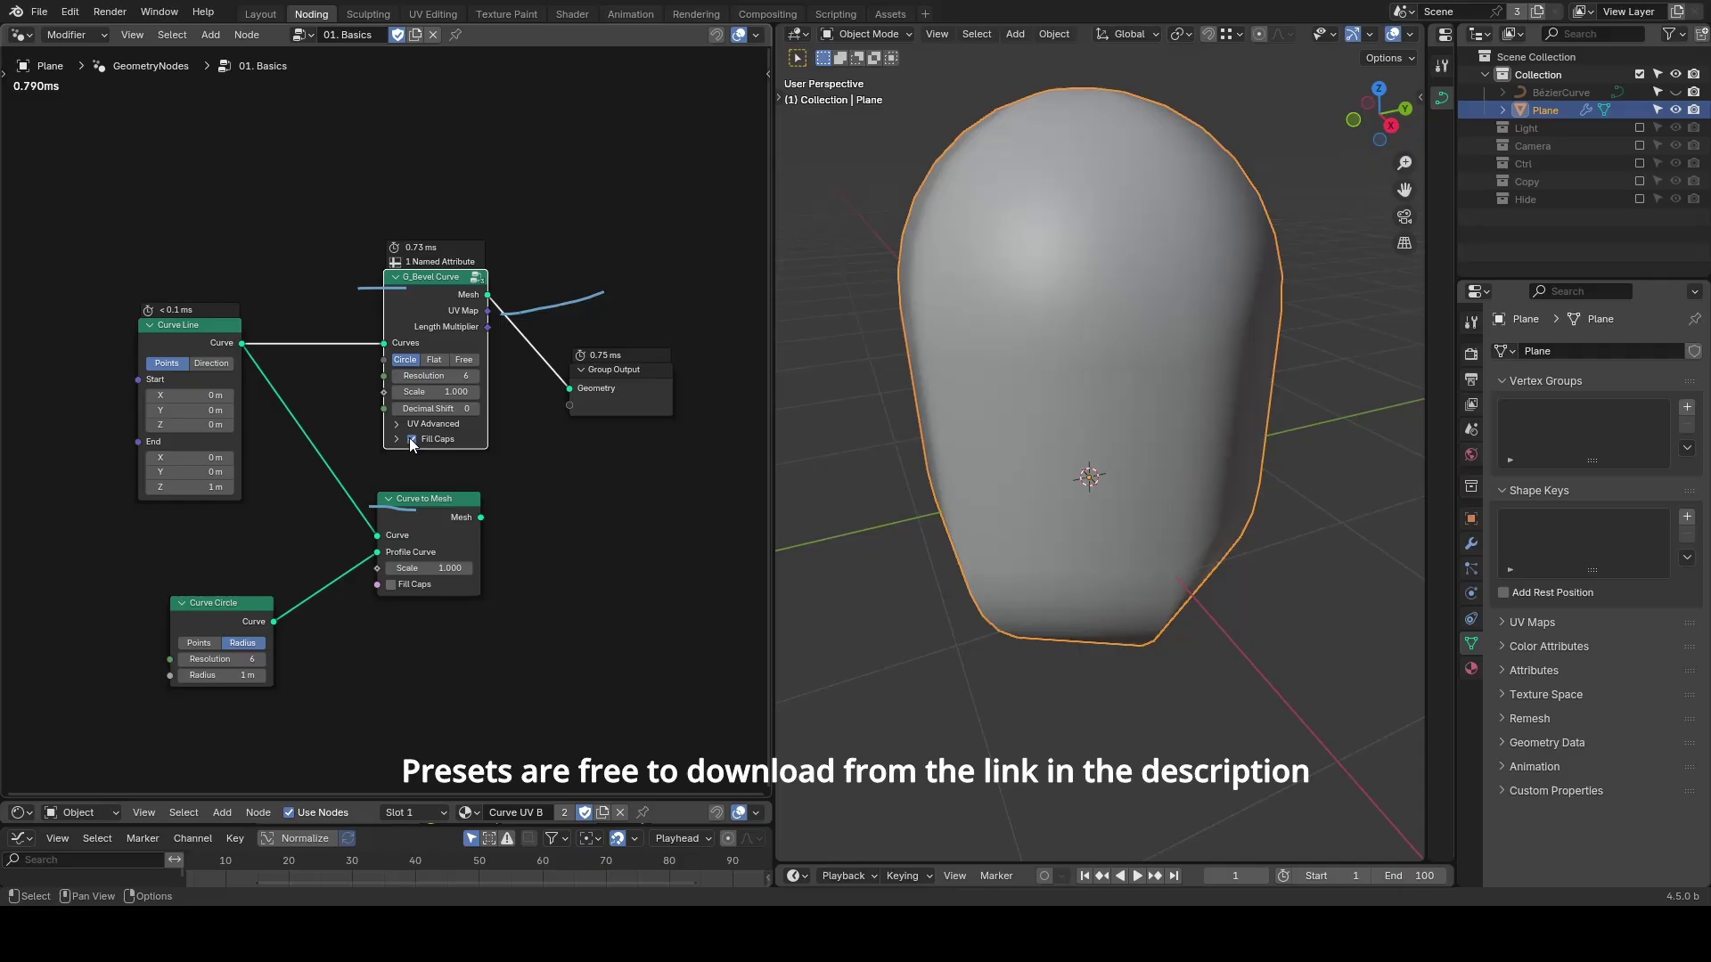
scroll(1072, 426, down, 4)
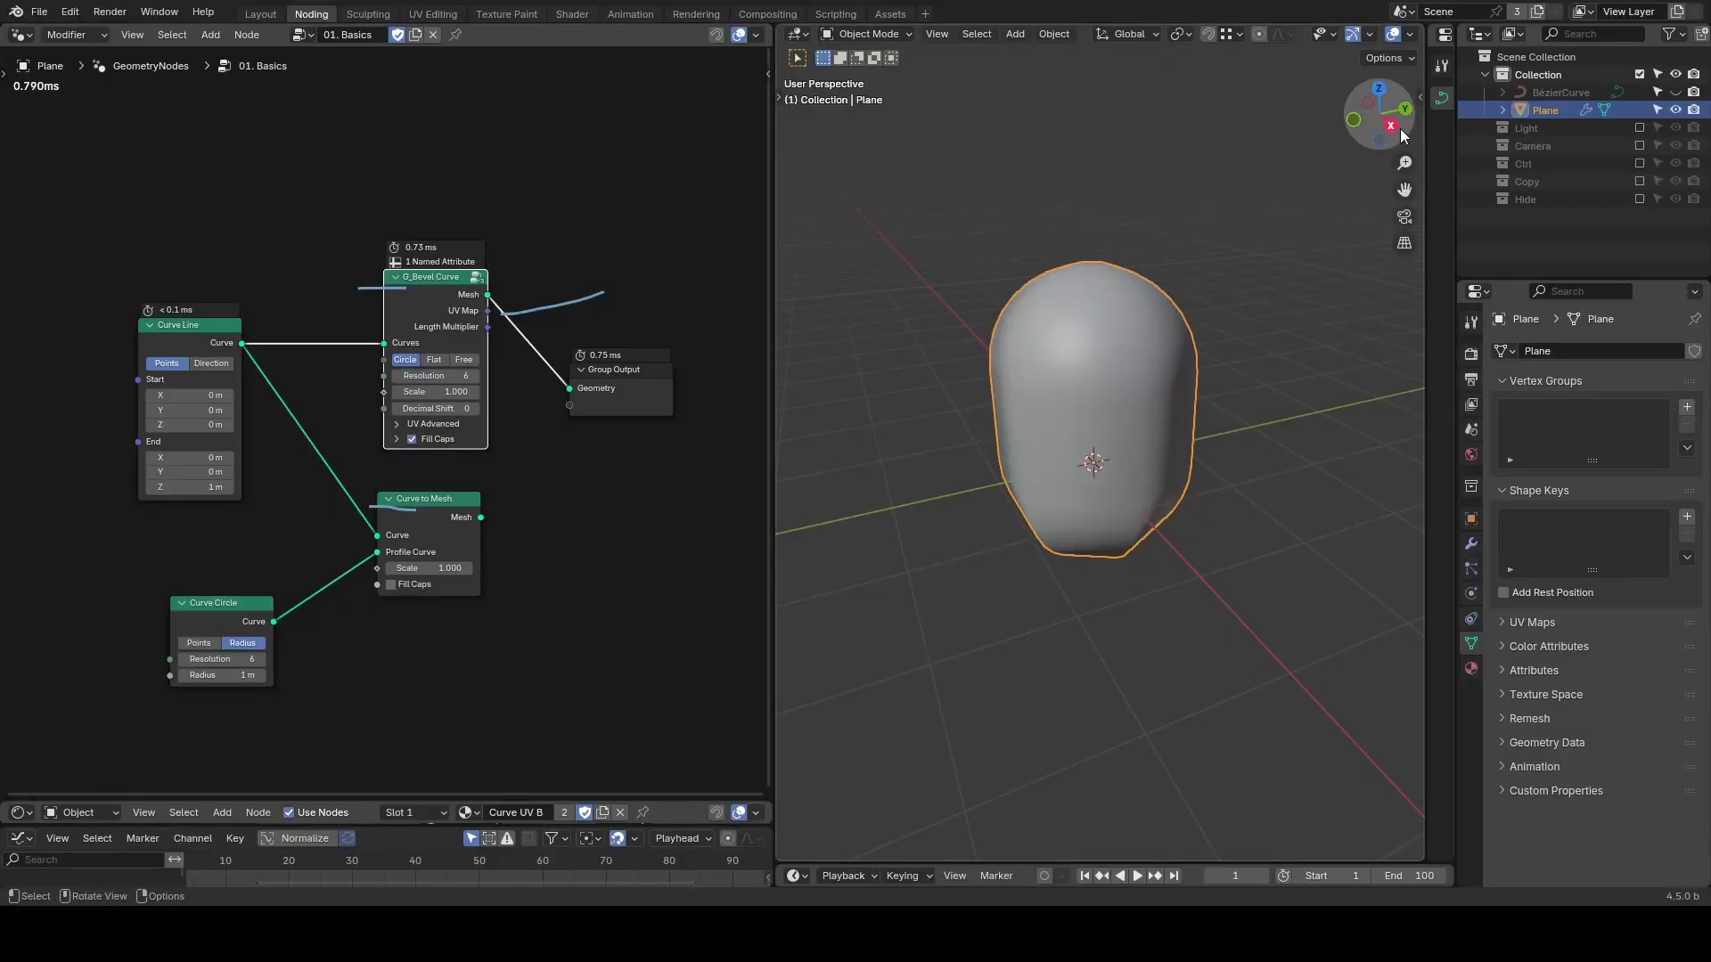
Pin the node tree, show the BézierCurve instead of the Plane and set its bevel depth to 0.26 m.
click(455, 34)
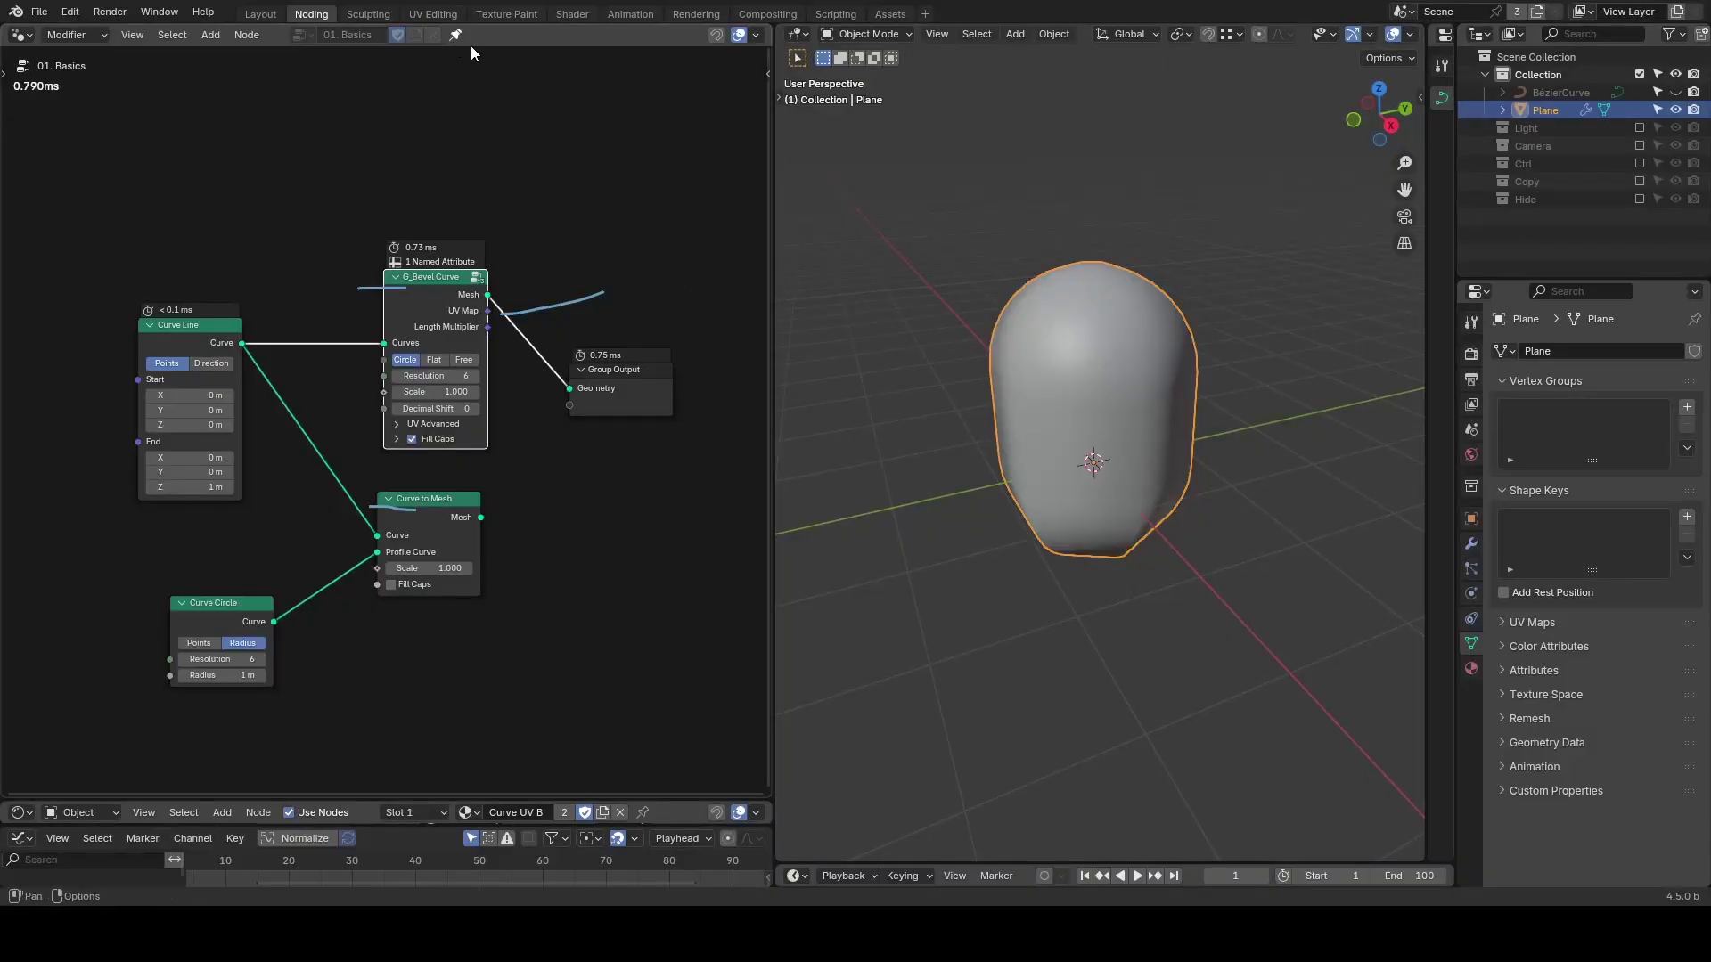
click(1675, 110)
click(1675, 92)
click(1588, 92)
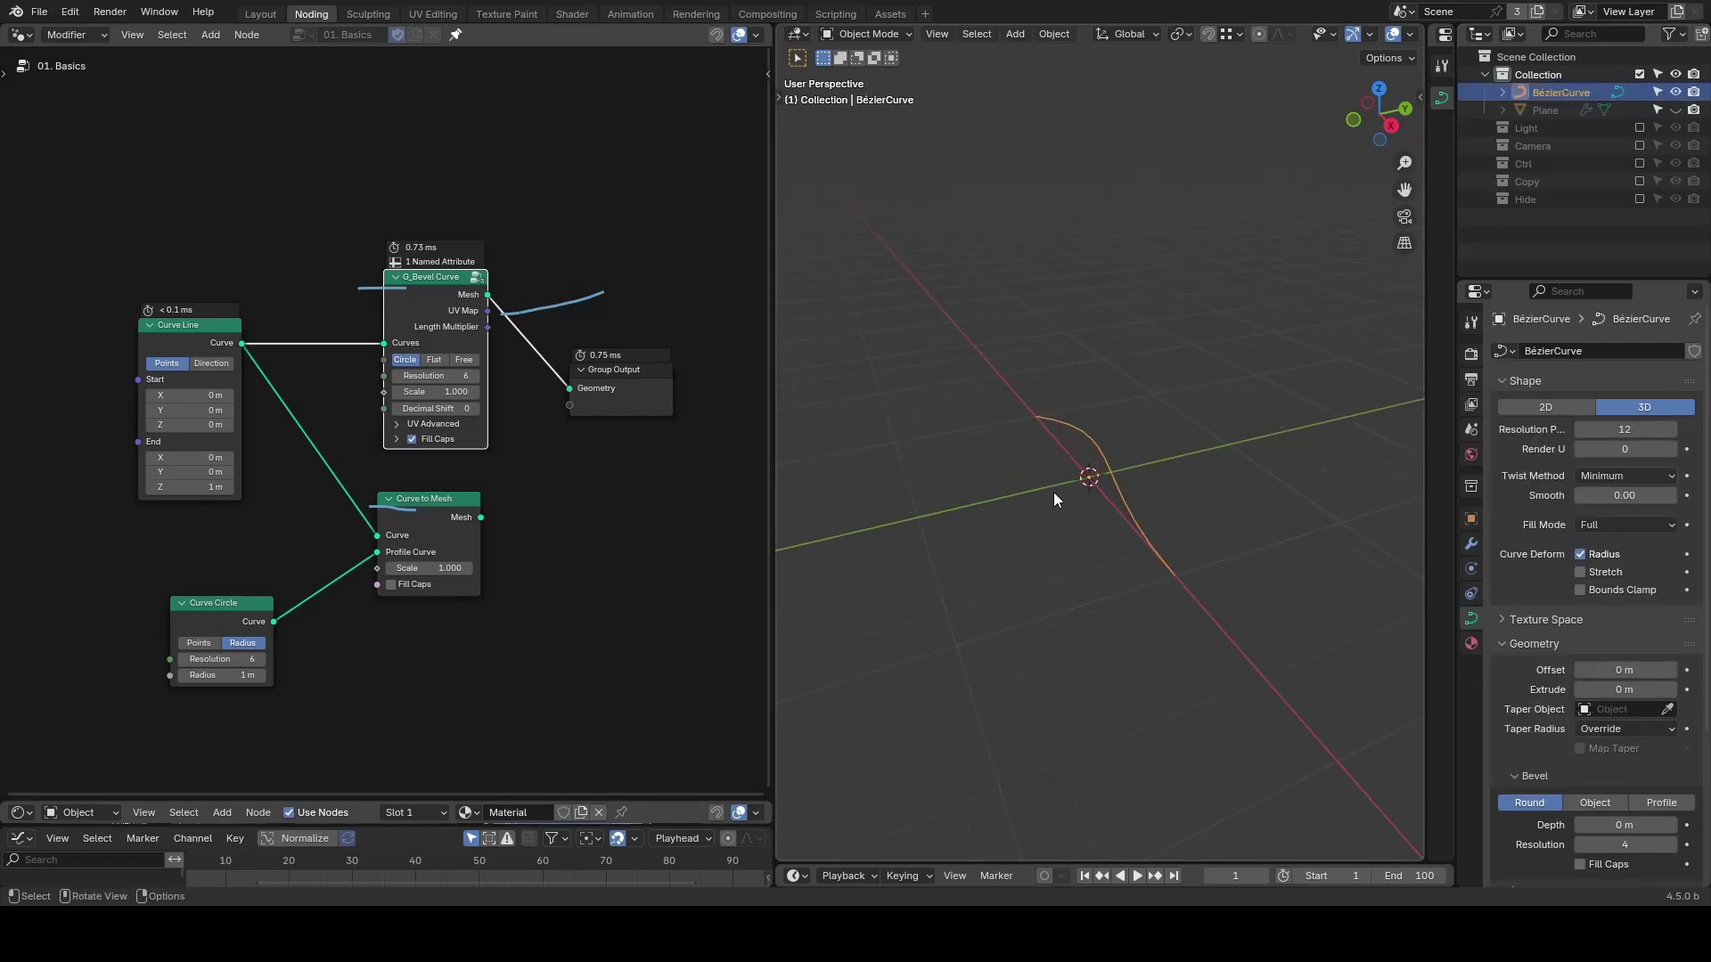
drag(1622, 825, 1662, 825)
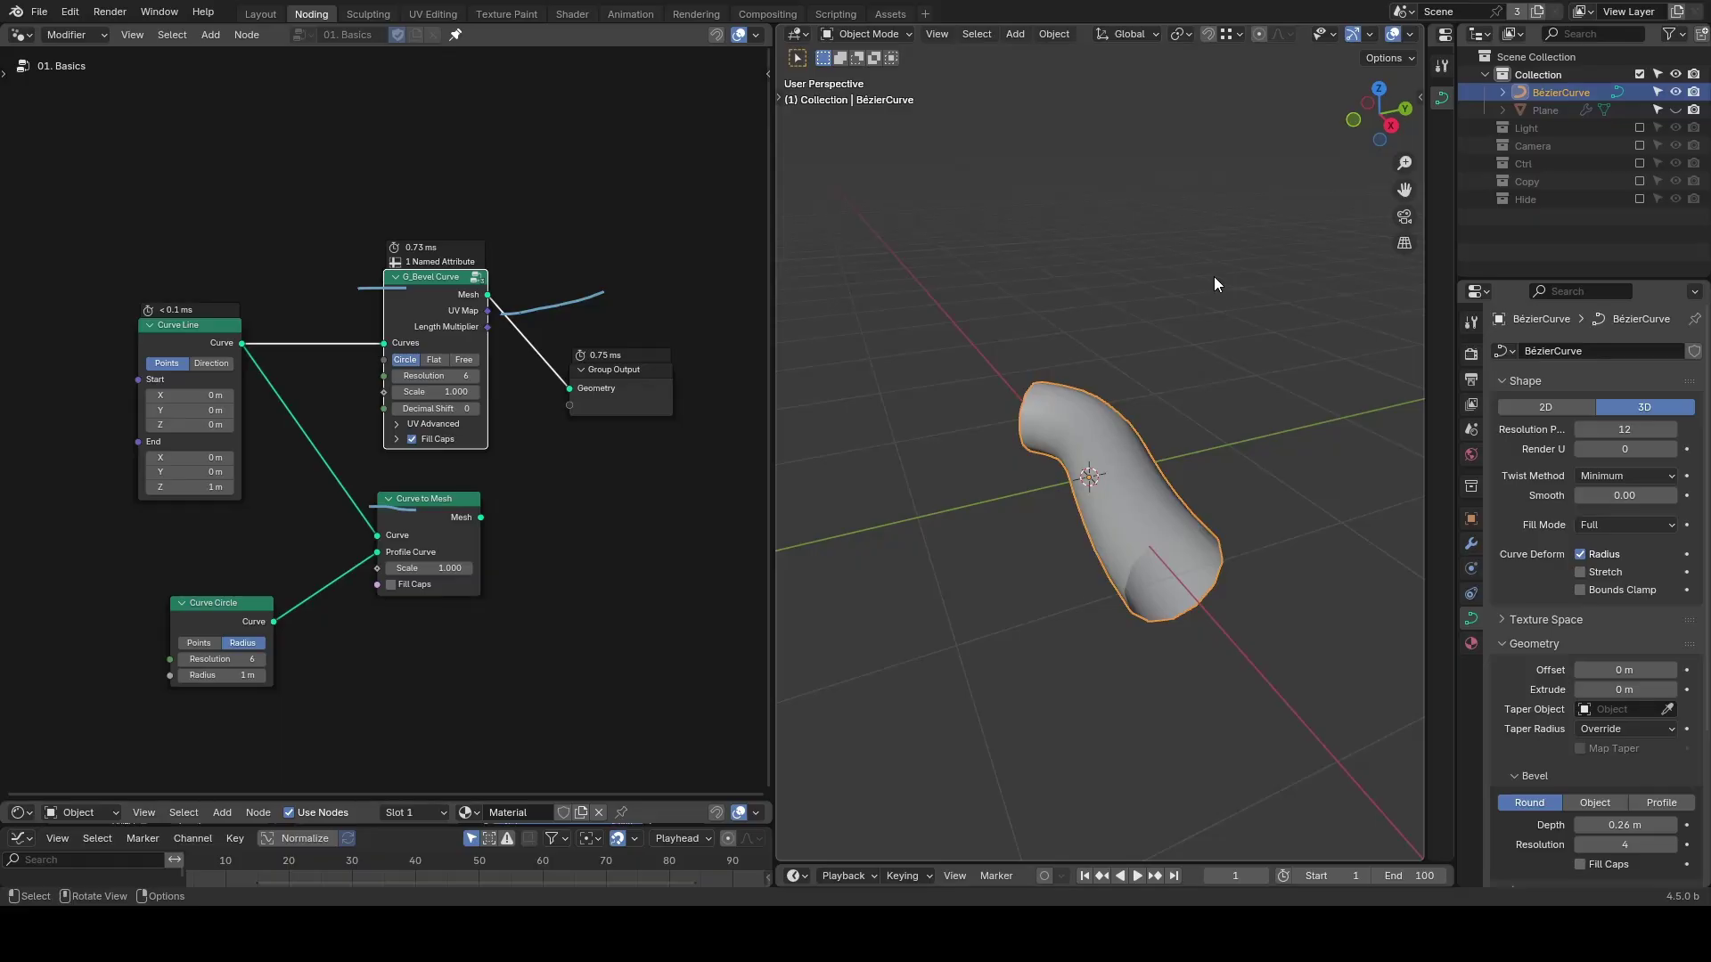
Hide the BézierCurve and make the Plane visible and selected again.
click(1675, 91)
click(1673, 111)
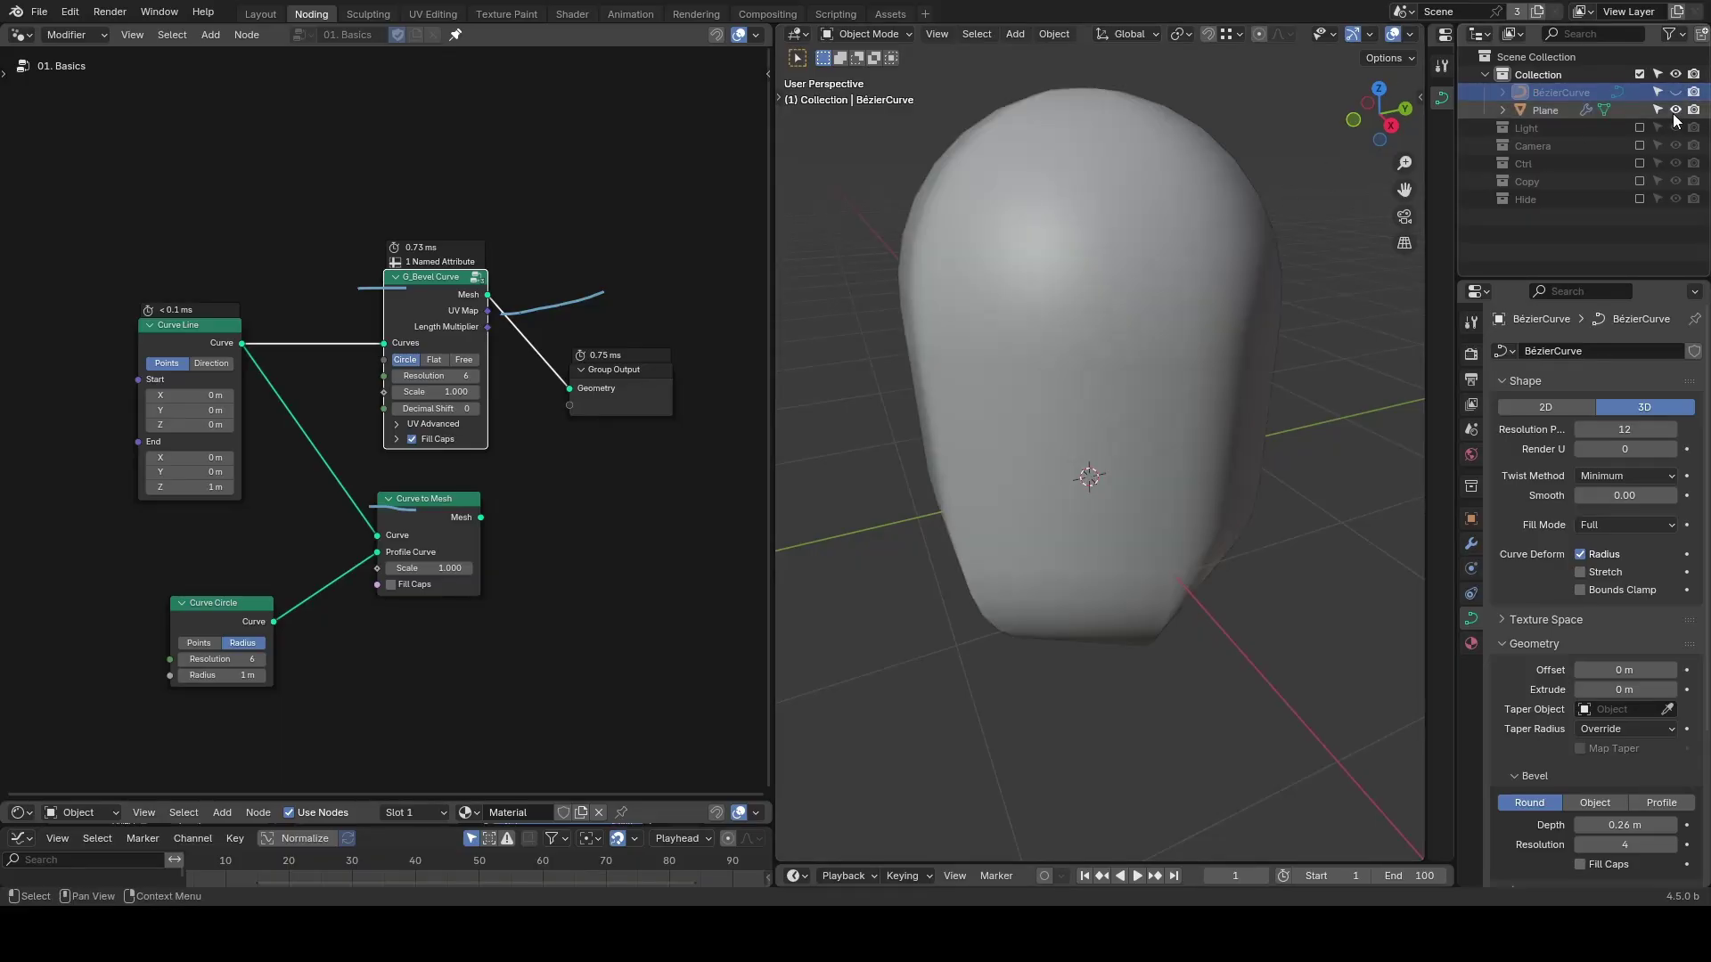
click(1537, 109)
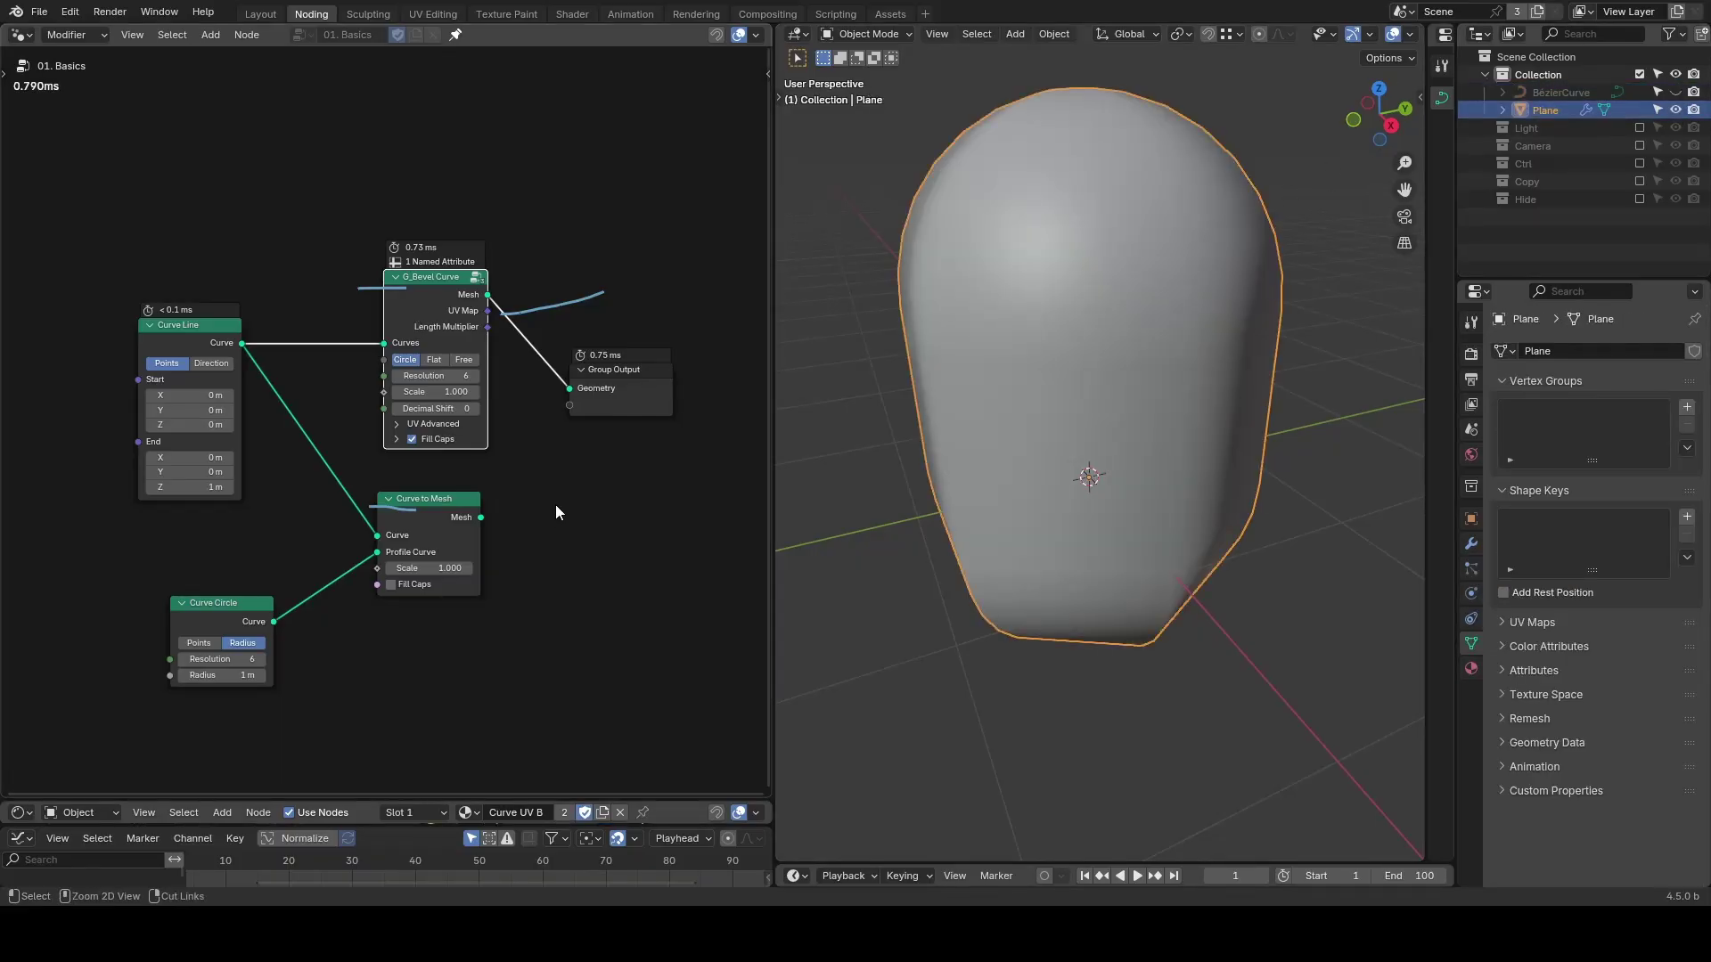
key(shift+a)
text(bevel)
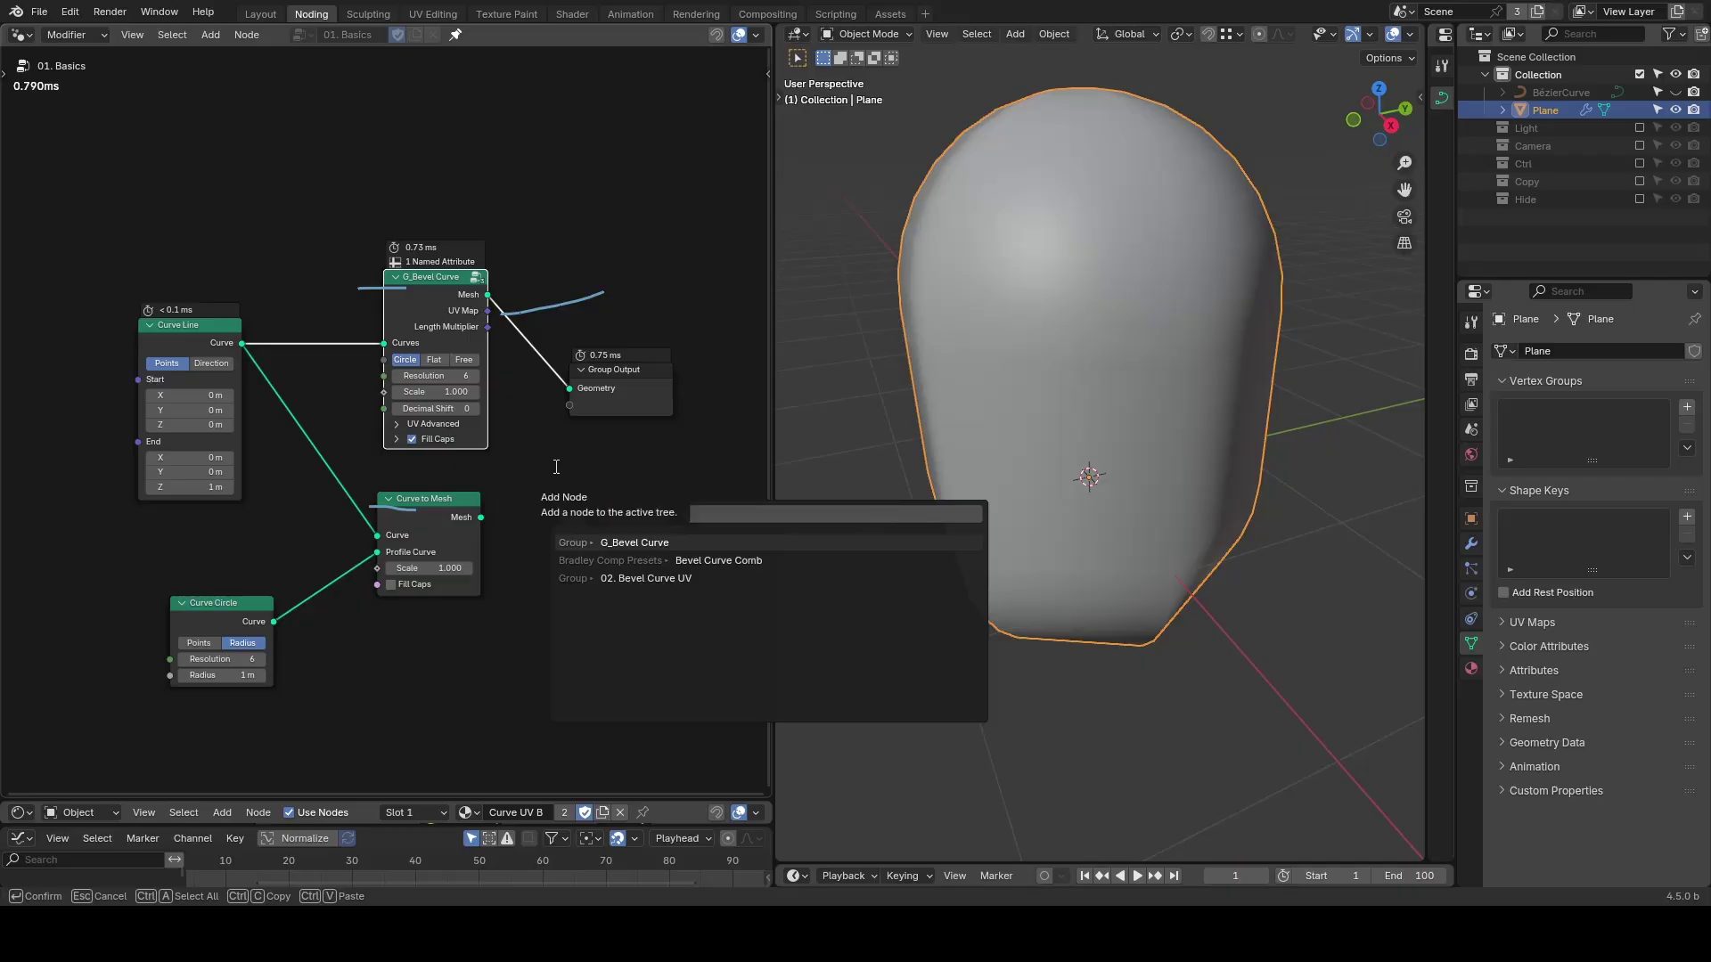
key(Escape)
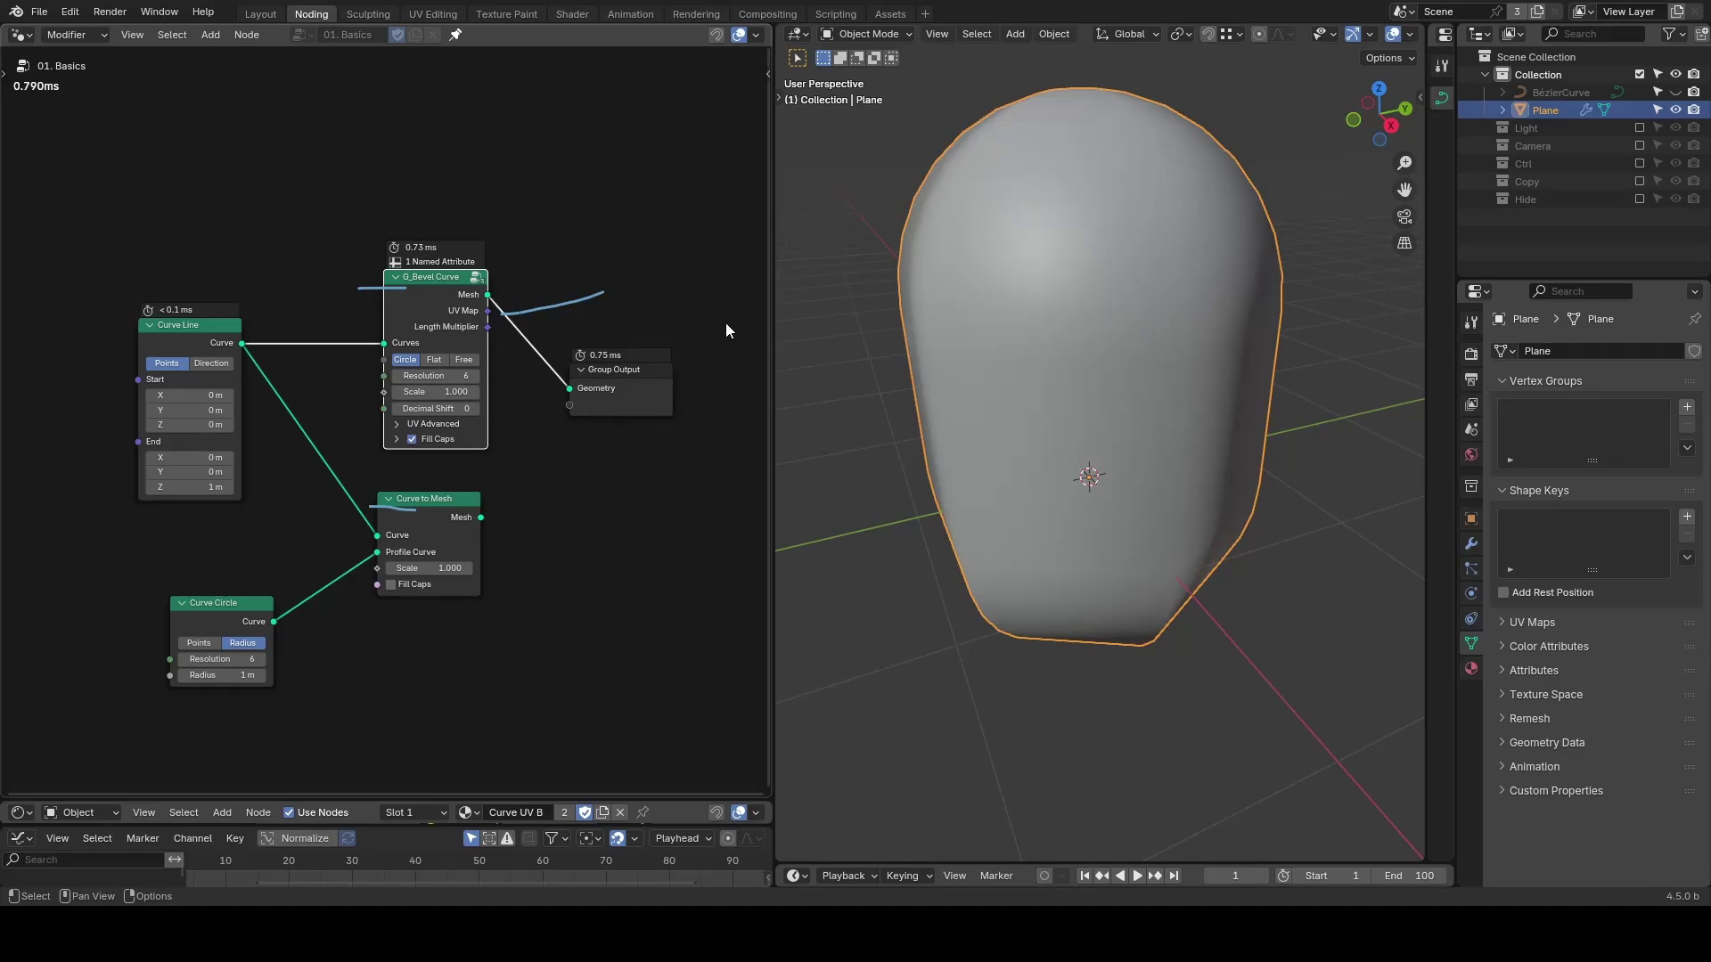
Switch to the 01b. Fillet Curve node tree and mute its Fillet Curve node.
click(302, 35)
click(346, 77)
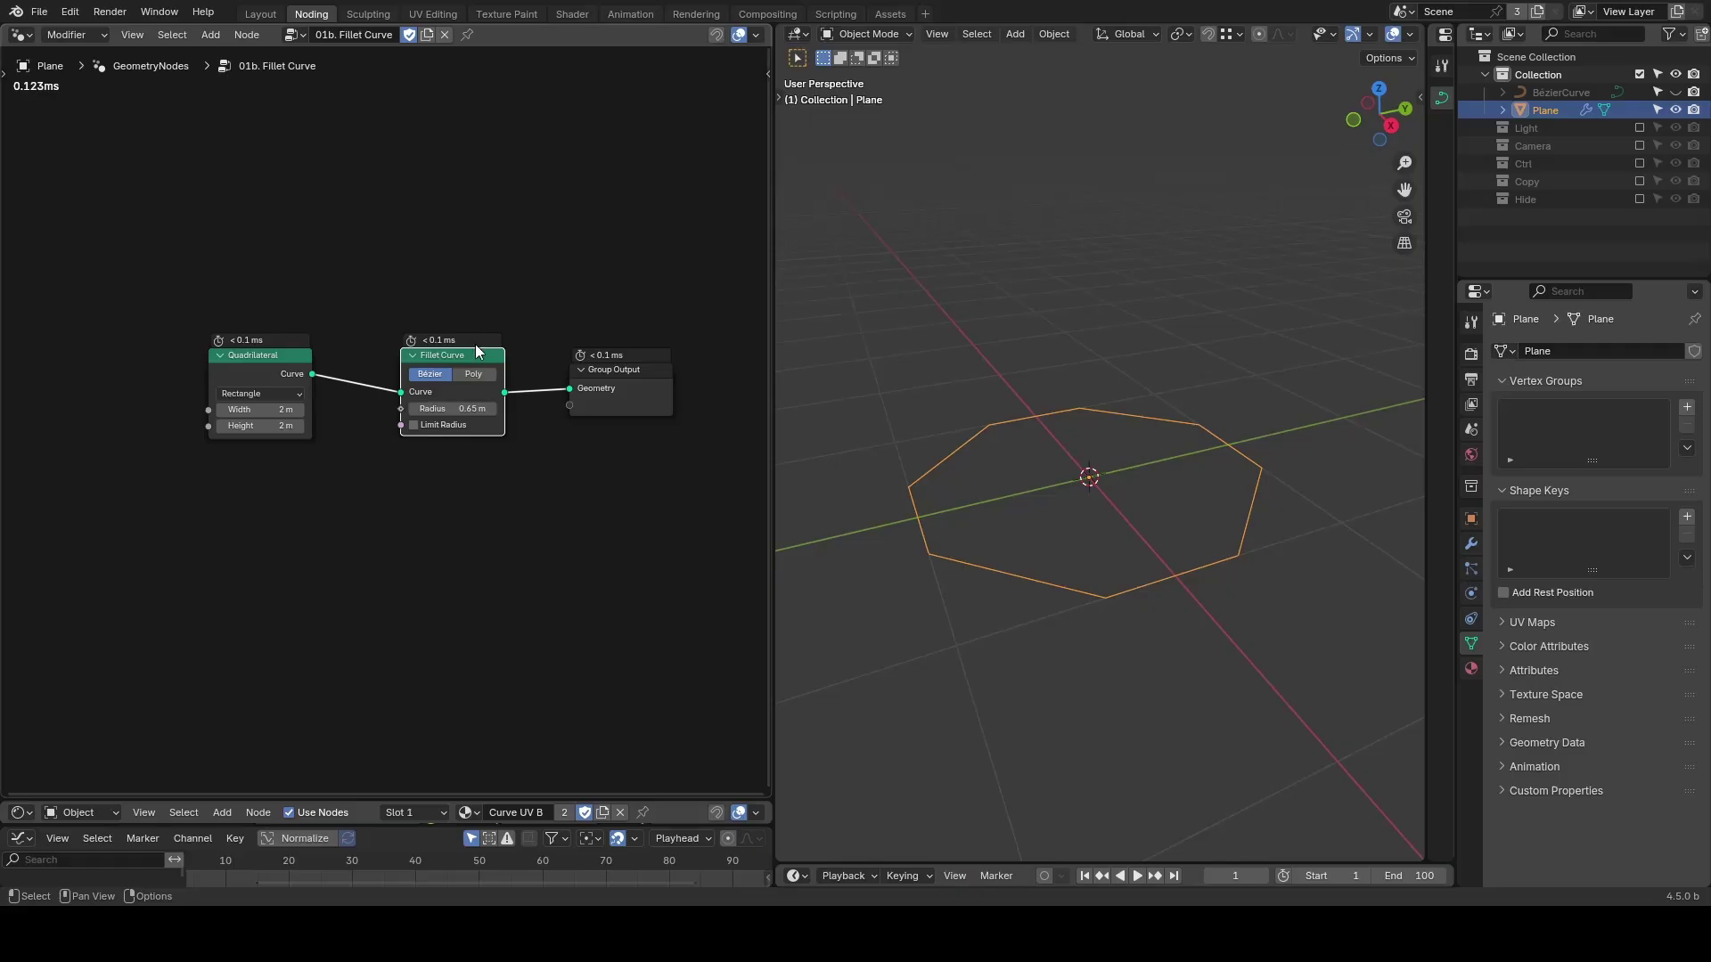
key(m)
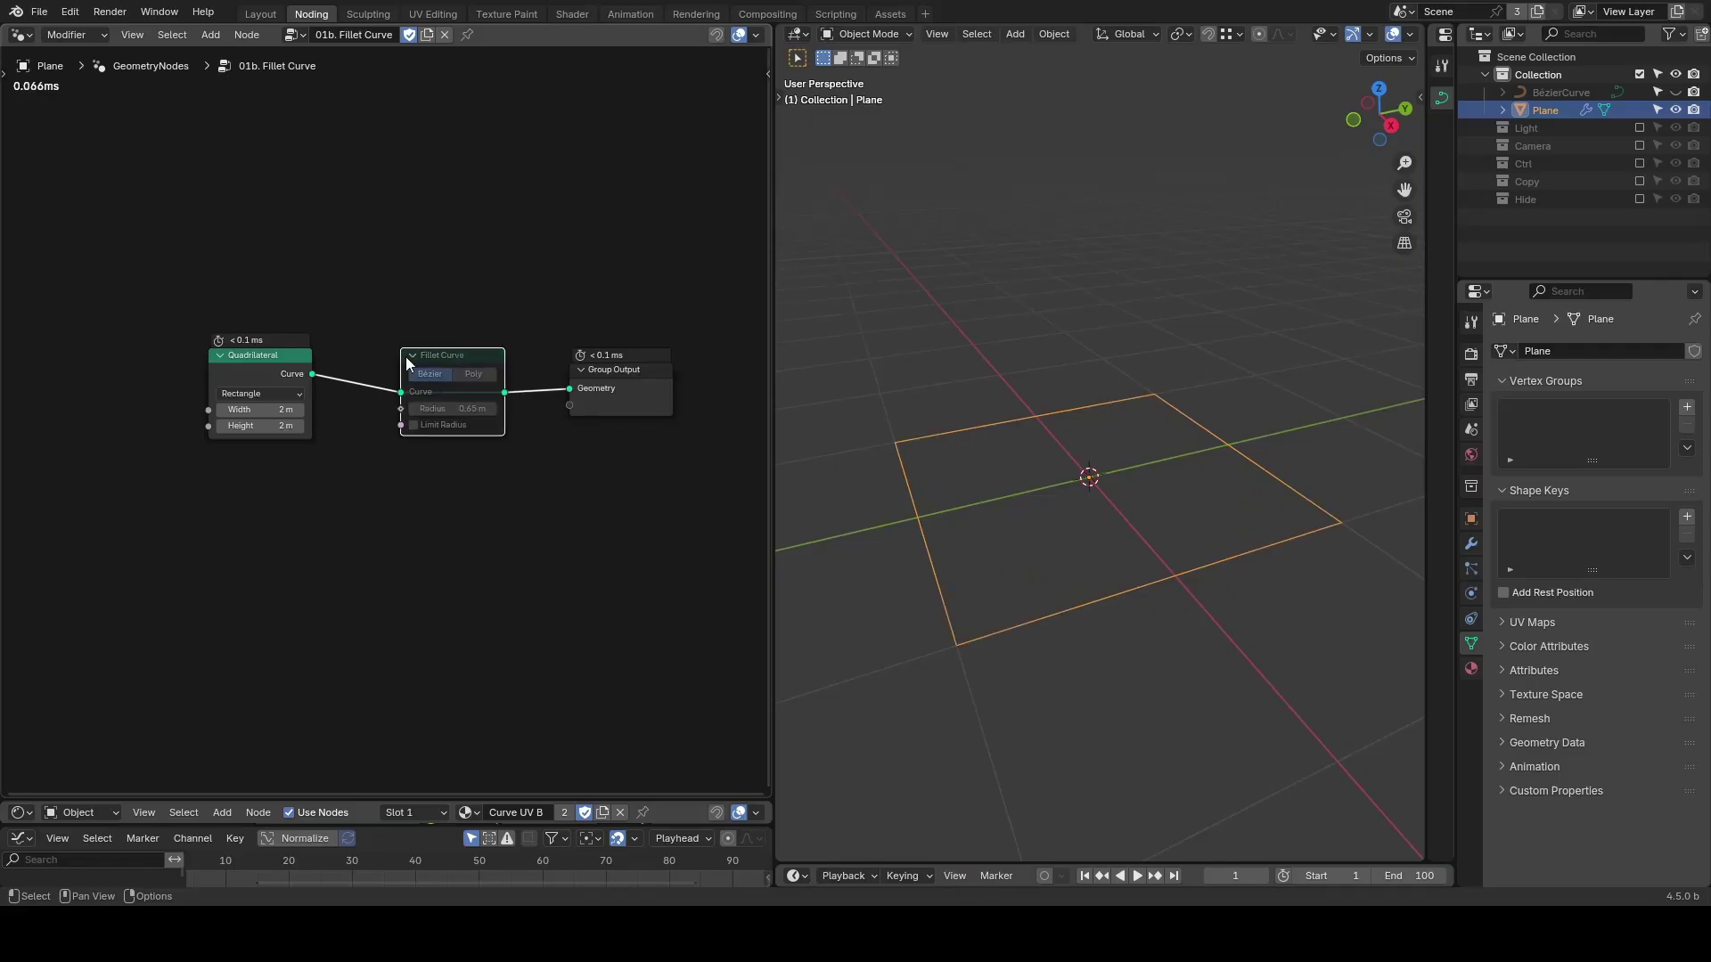
middle_drag(997, 458, 1105, 478)
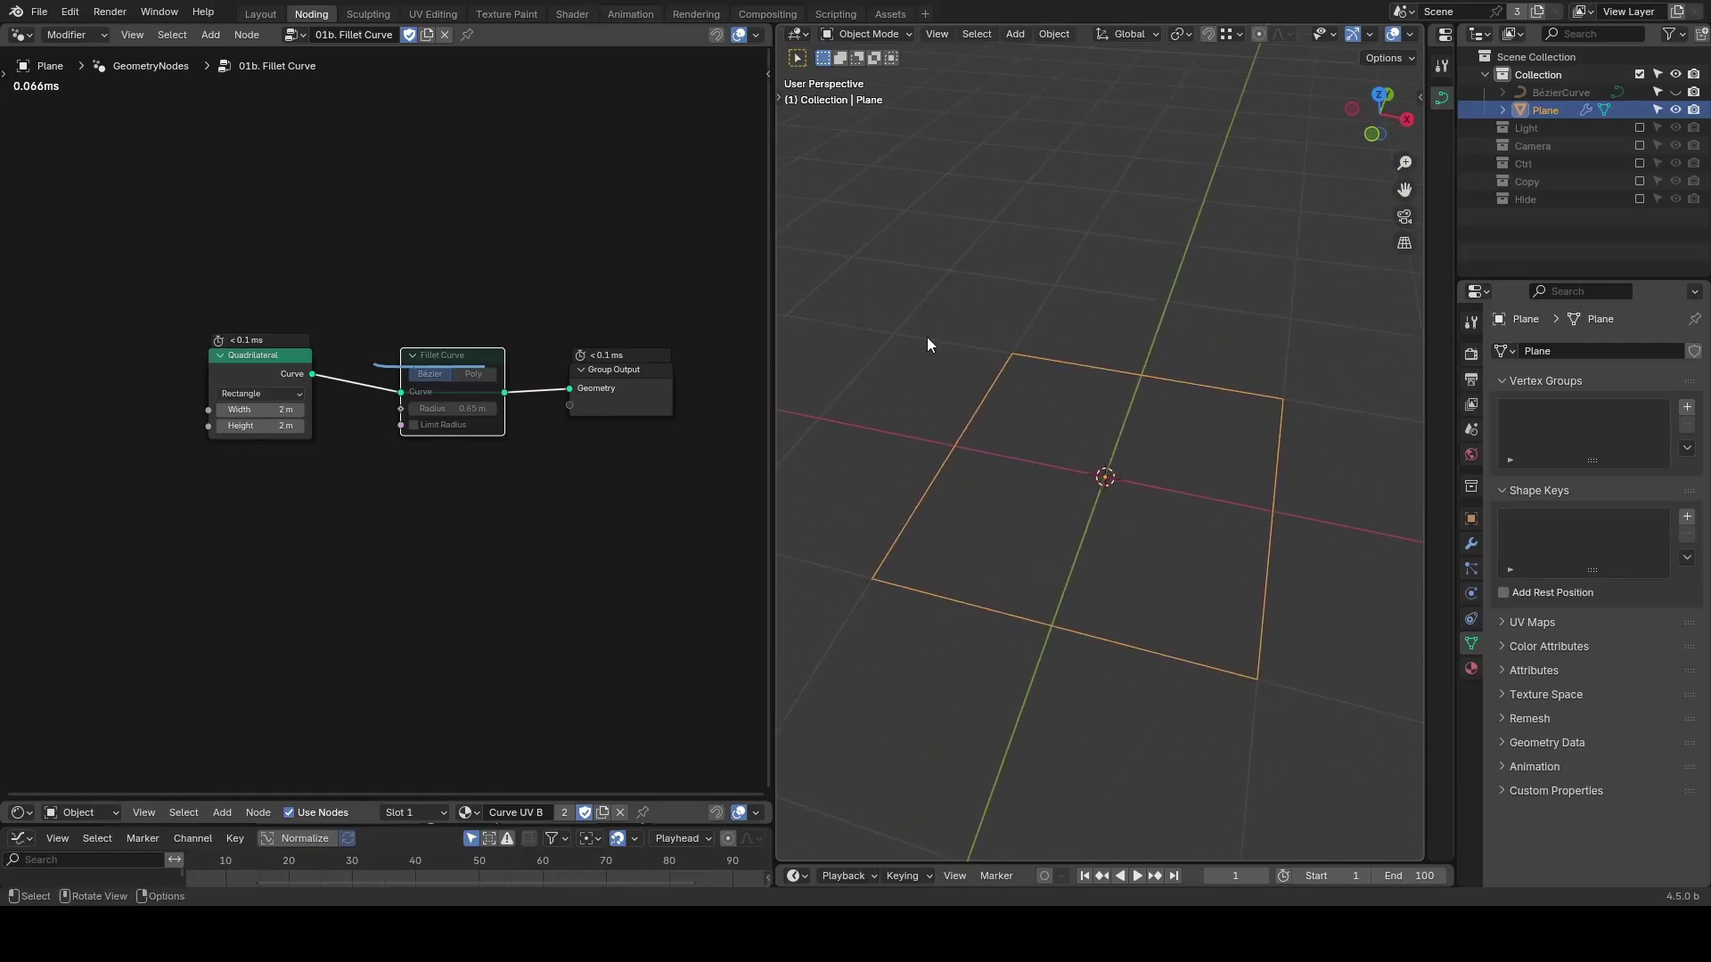
Unmute the Fillet Curve node and set its radius to 0.42 m.
key(m)
mouse_move(444, 411)
mouse_down()
mouse_move(405, 411)
mouse_move(430, 411)
mouse_up()
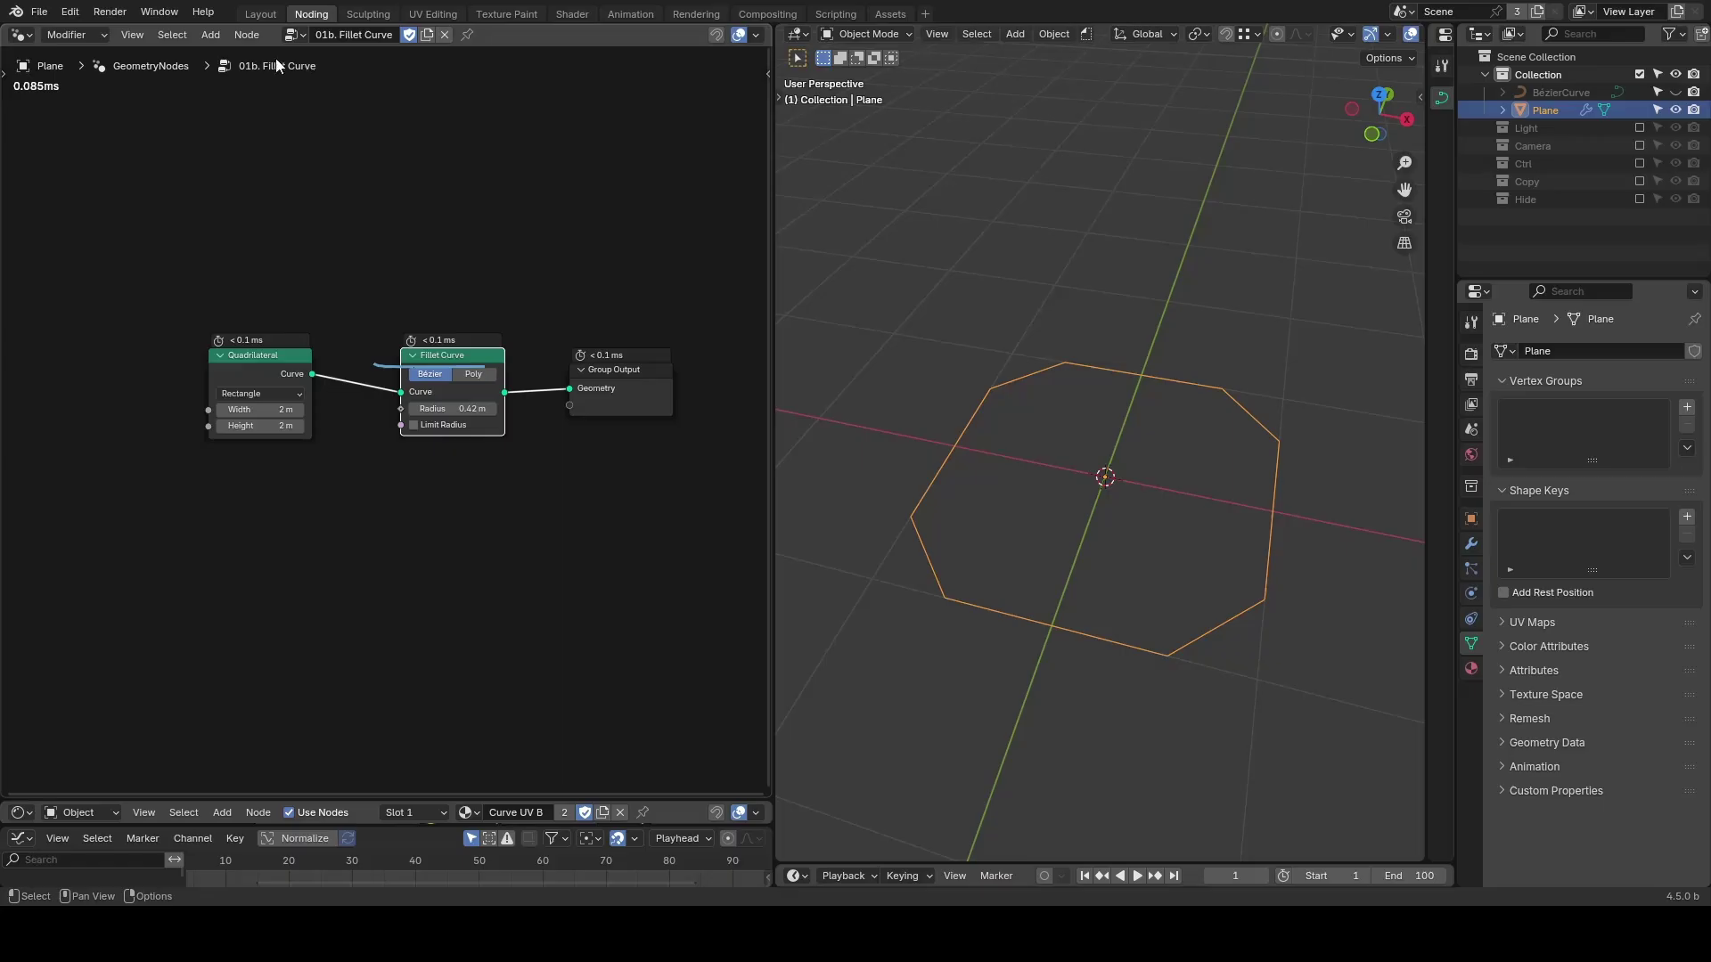
Return to the 01. Basics node tree and turn off Fill Caps on the G_Bevel Curve node.
click(292, 34)
click(321, 63)
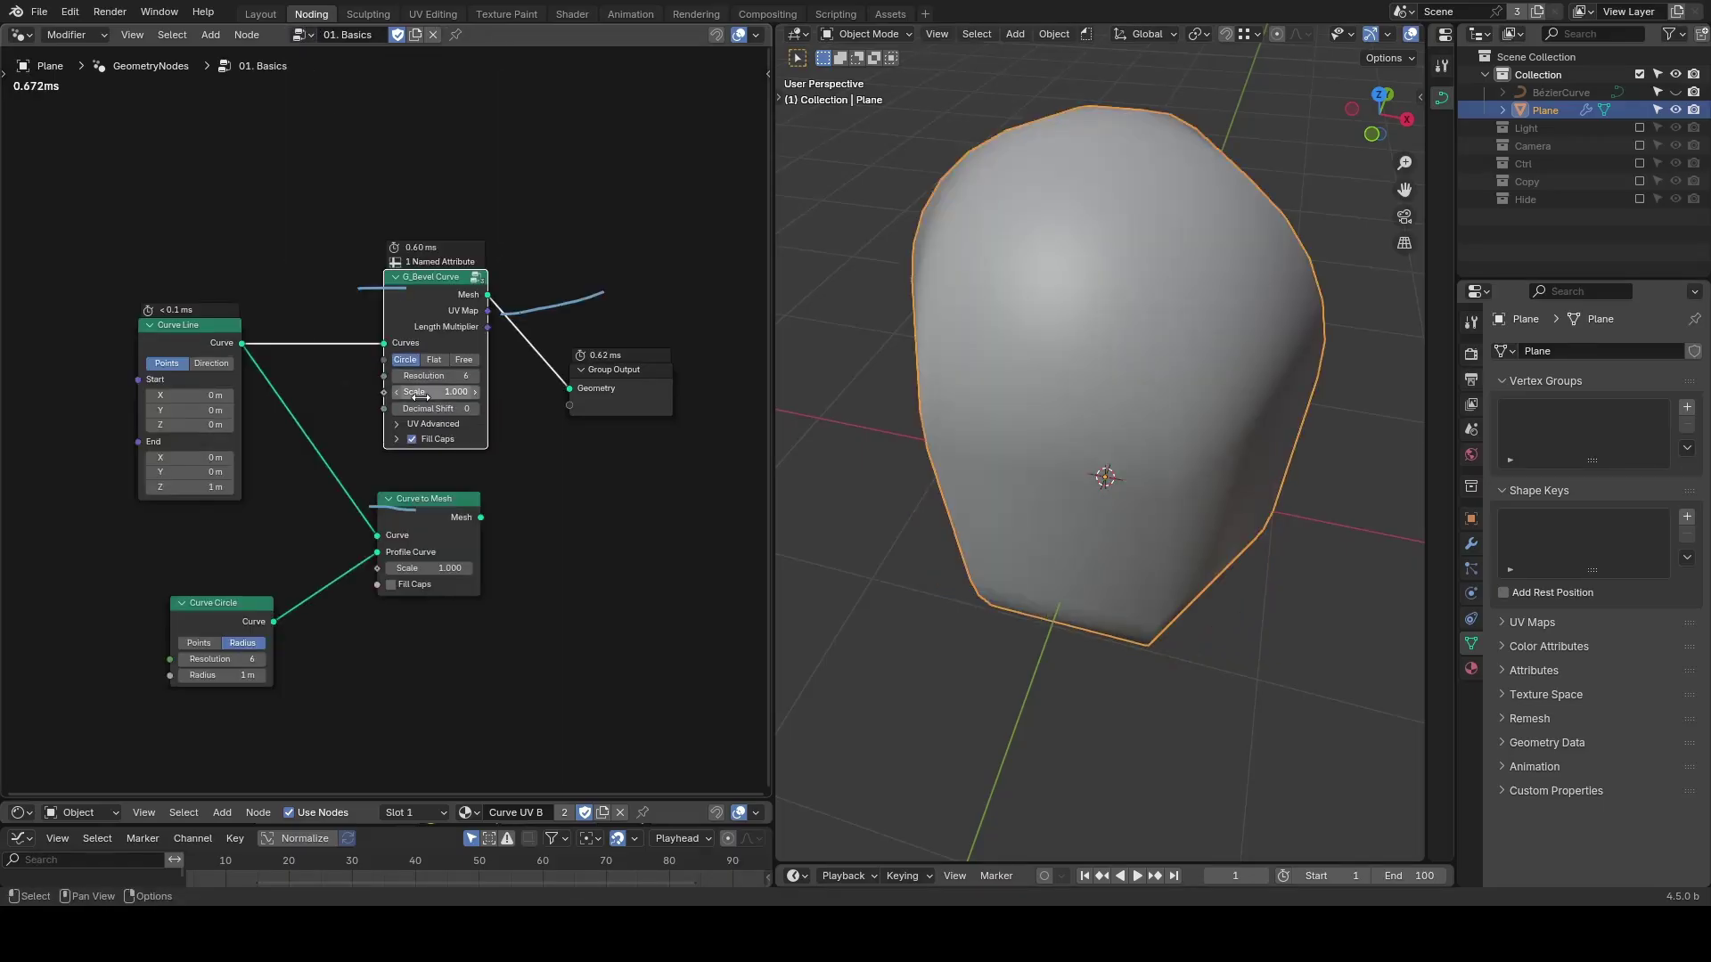
click(413, 439)
middle_drag(1116, 397, 1105, 332)
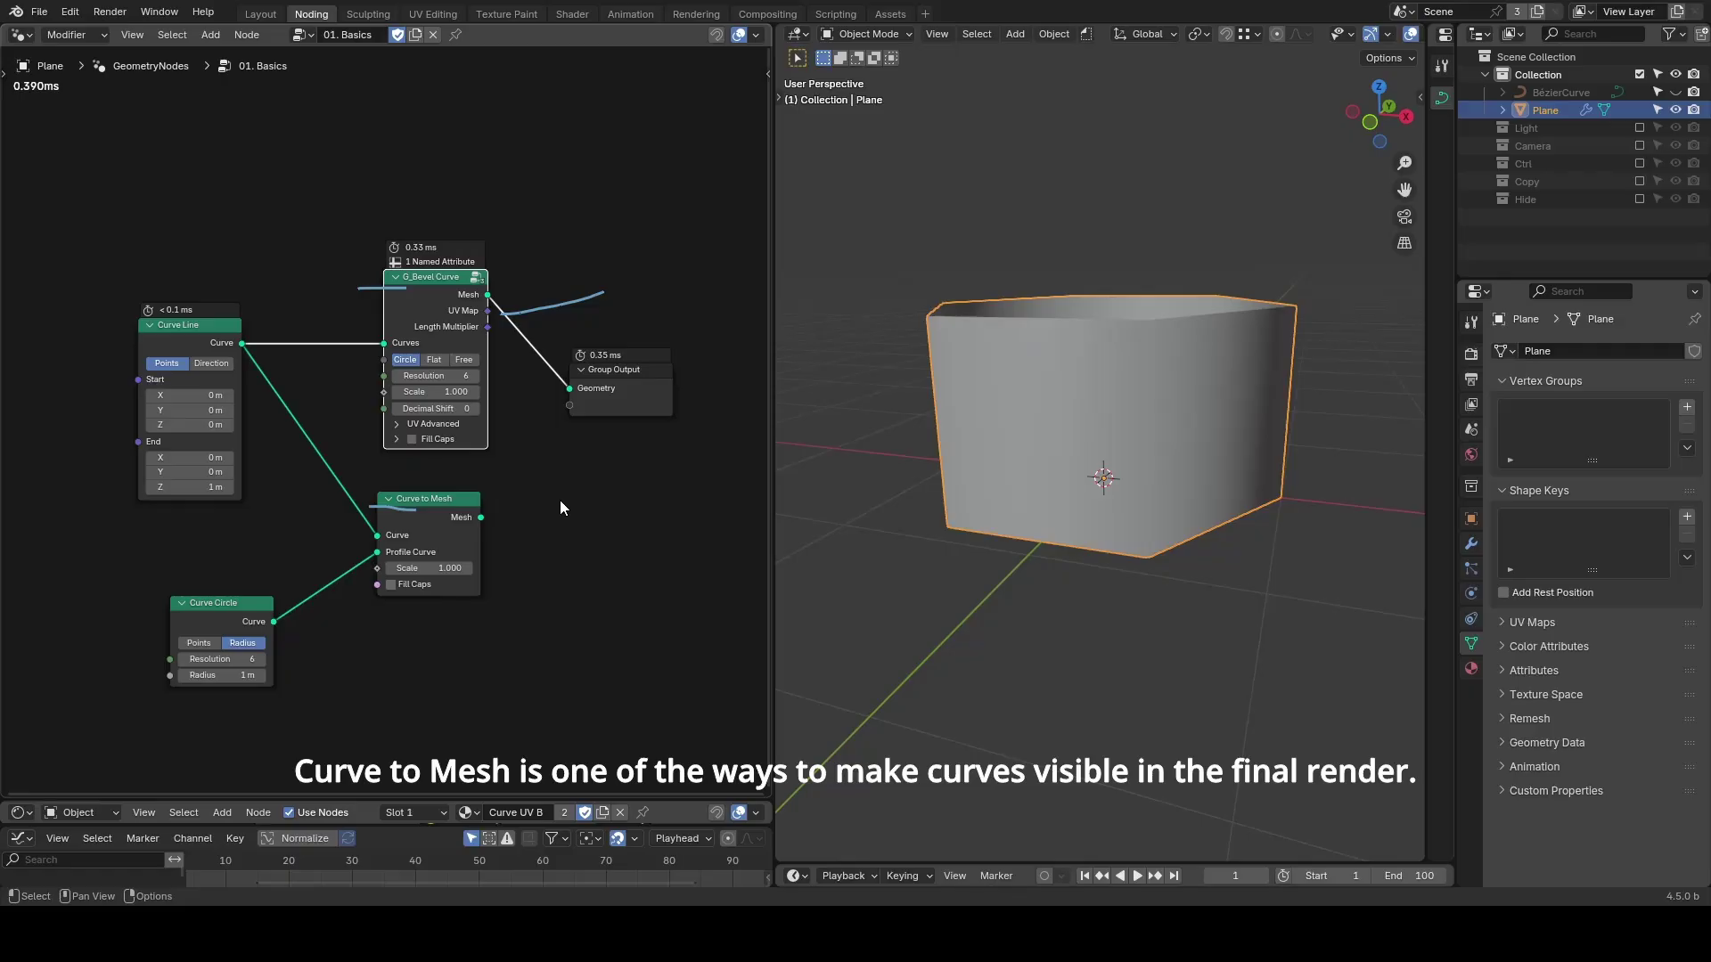
Annotate the Circle profile option of G_Bevel Curve and circle the link feeding Curve to Mesh's Profile Curve.
drag(344, 366, 379, 359)
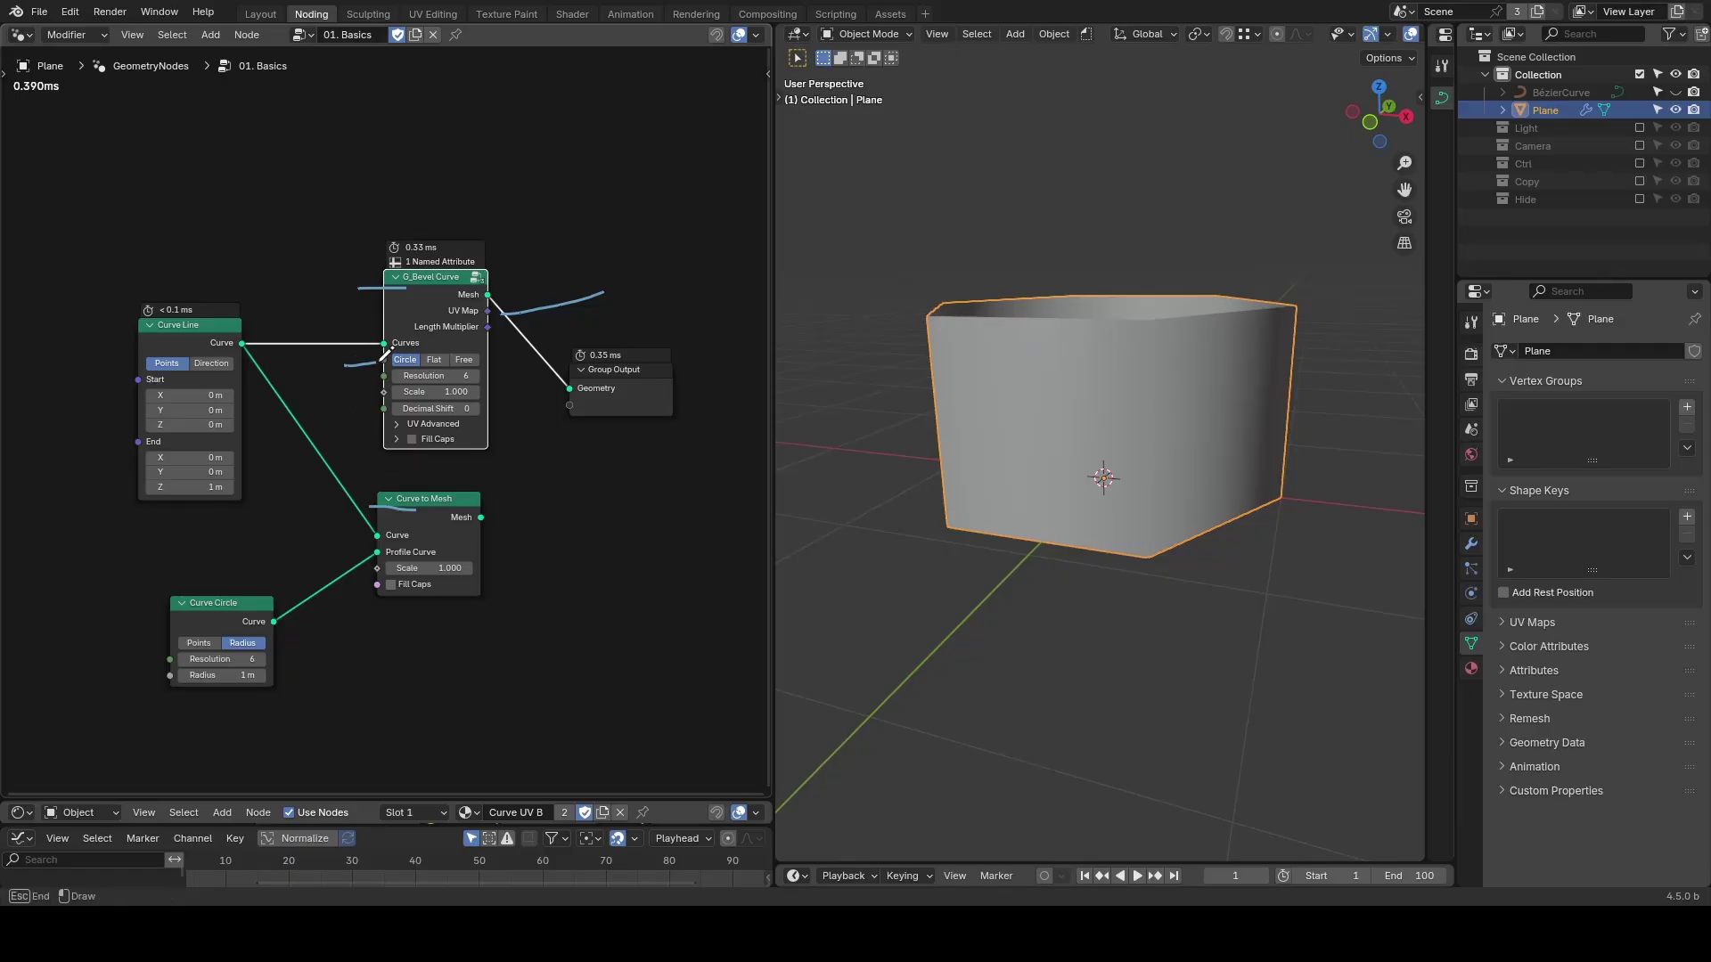
drag(316, 603, 318, 572)
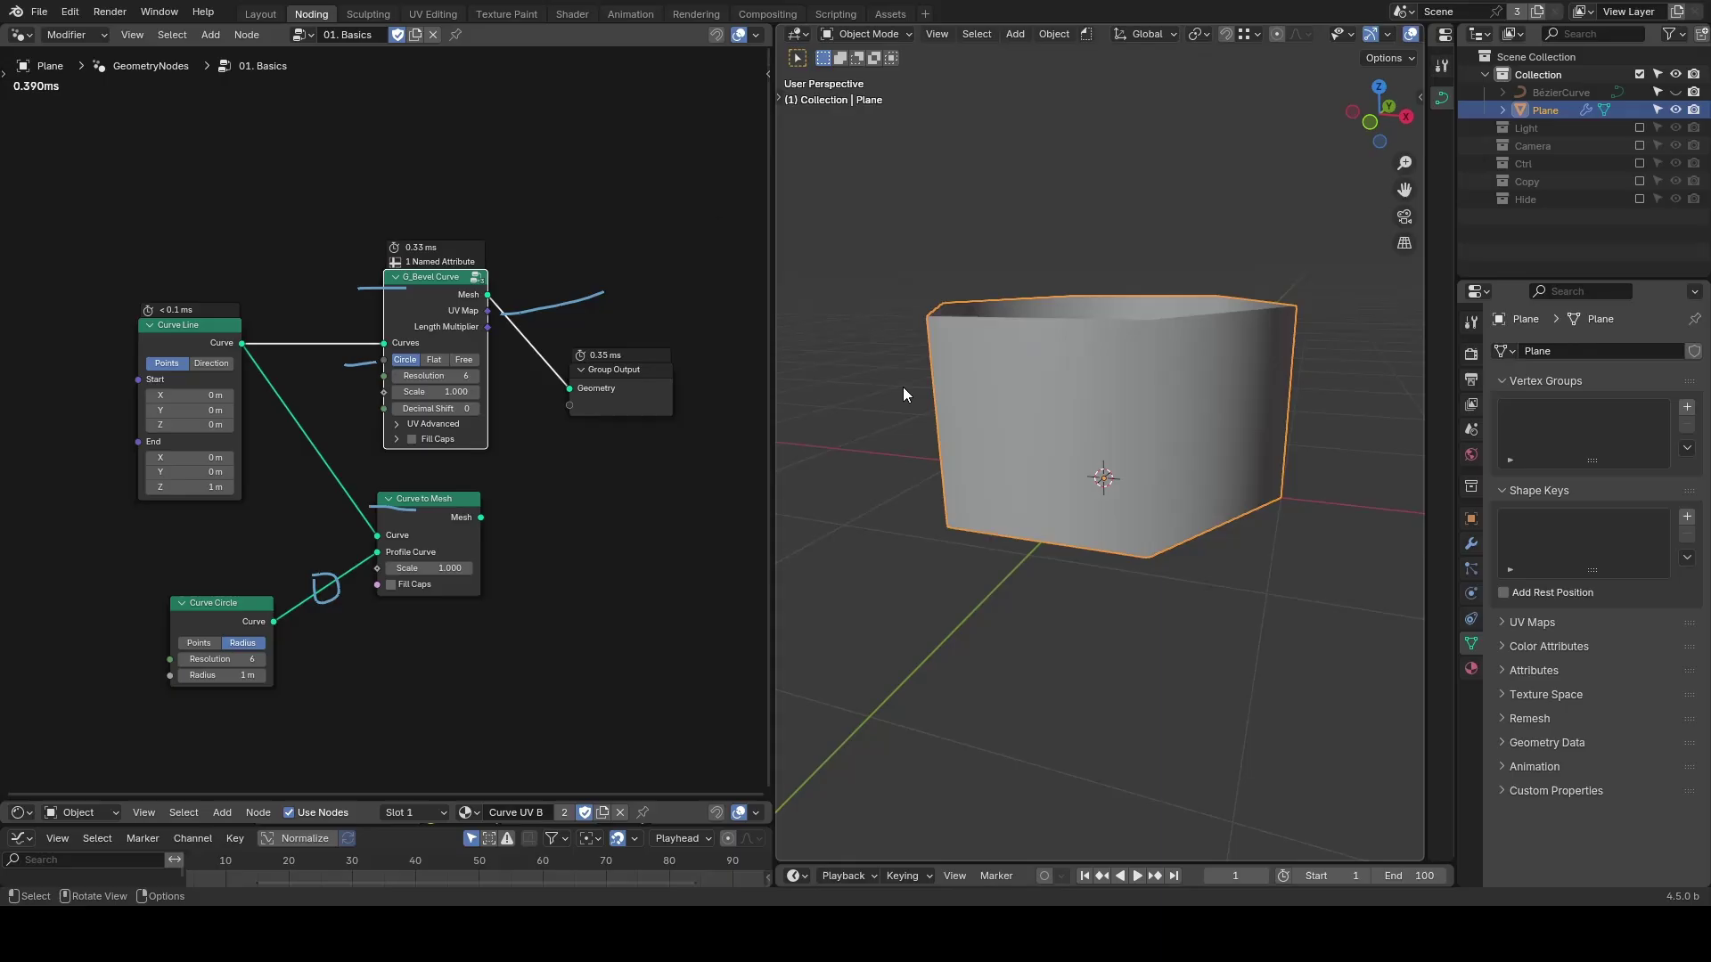
Set the G_Bevel Curve node's Resolution to 23 and its Scale to 1.
middle_drag(907, 392, 914, 450)
mouse_move(436, 375)
mouse_down()
mouse_move(500, 375)
mouse_move(389, 395)
mouse_move(421, 394)
mouse_up()
click(436, 393)
text(1)
key(Return)
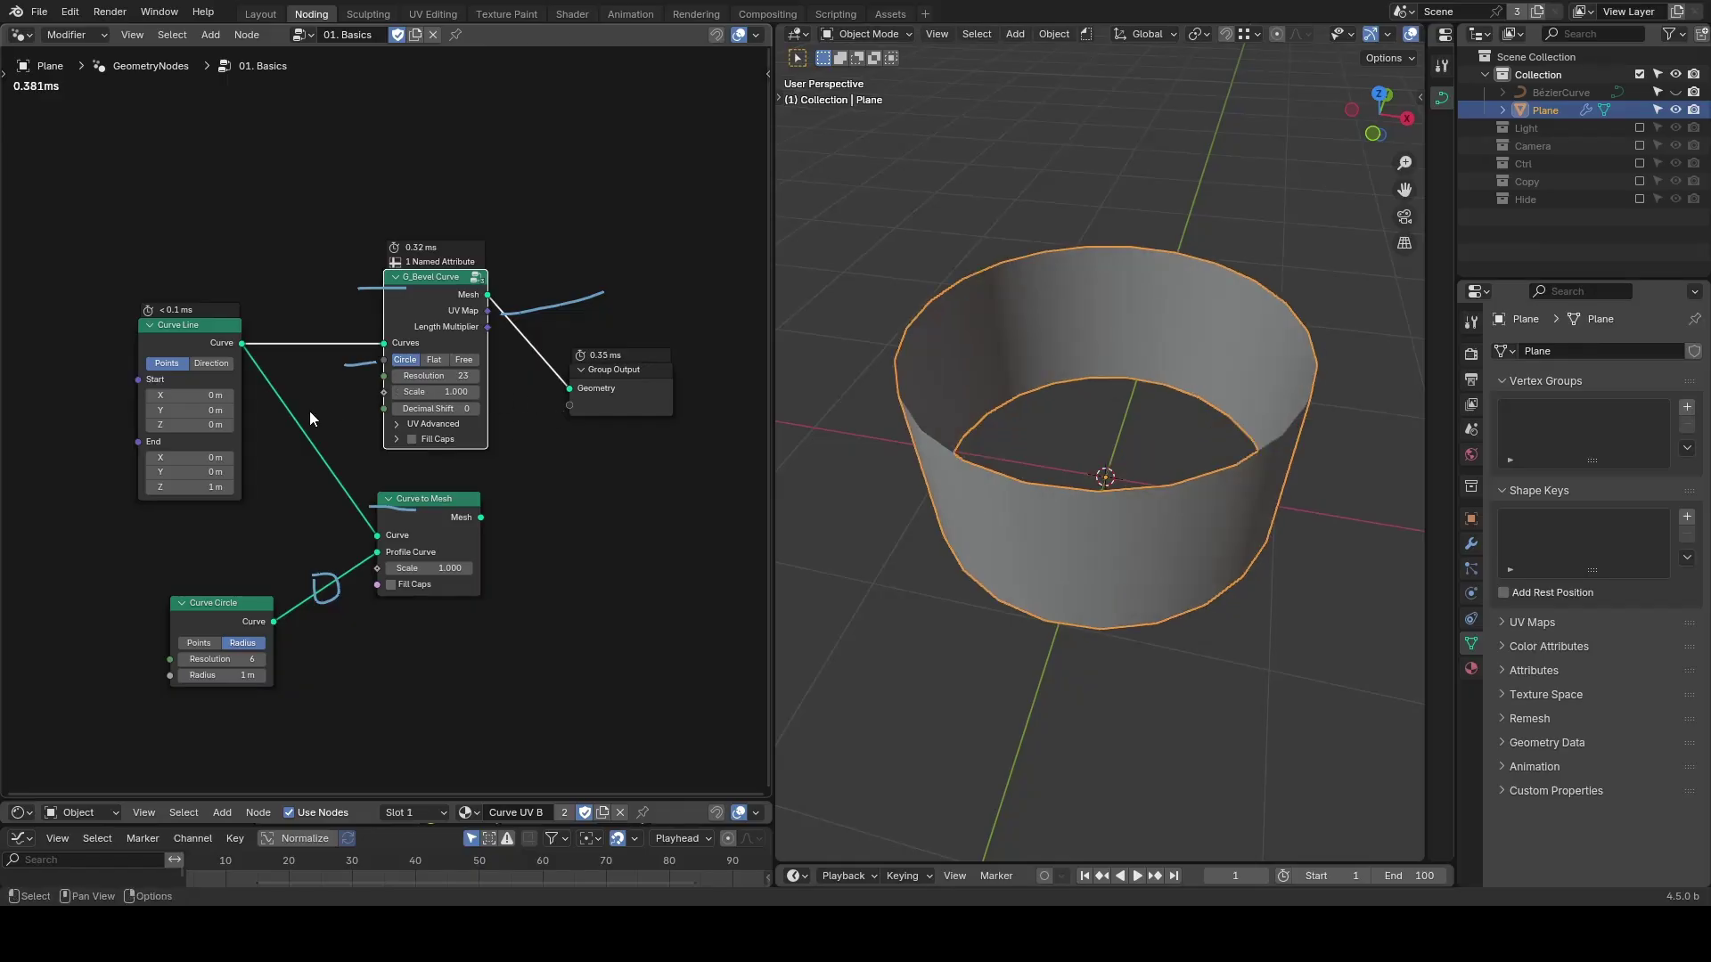
Add a Spline Parameter node and connect its Factor to the G_Bevel Curve node's Scale.
key(shift+a)
text(spline para)
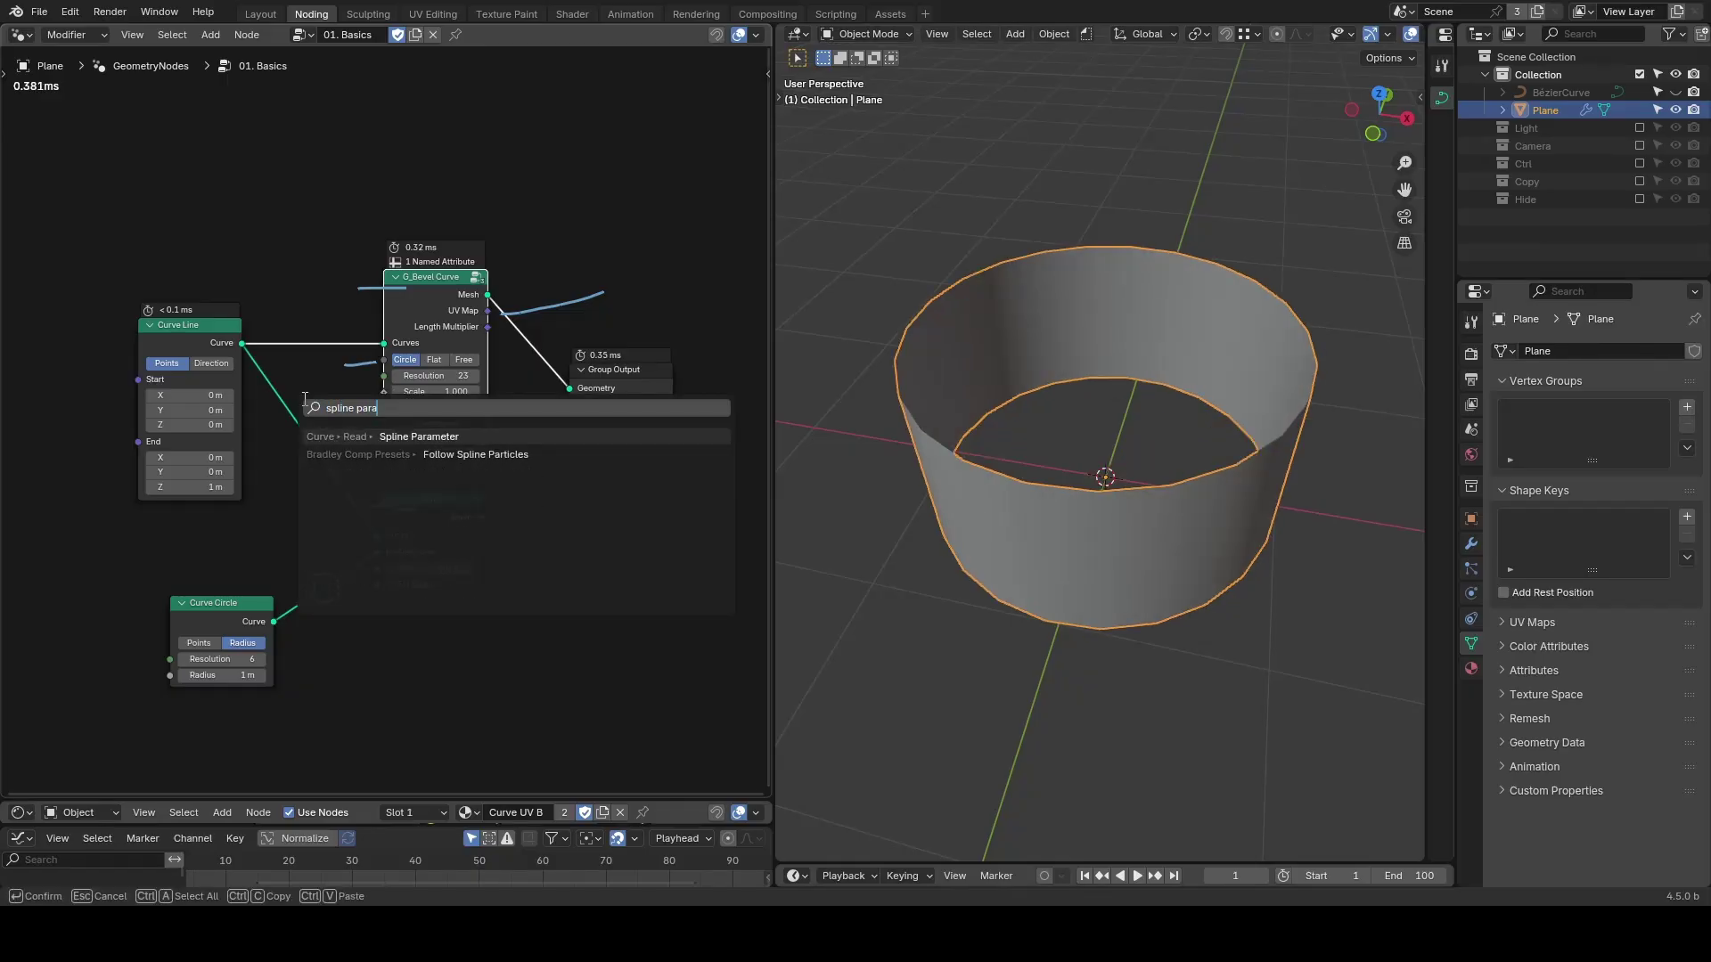
key(Return)
click(160, 513)
drag(263, 536, 378, 390)
Annotate the cone with 0 at its tip, 1 at its rim and an upward arrow between them.
middle_drag(1009, 451, 1199, 468)
drag(1239, 481, 1231, 499)
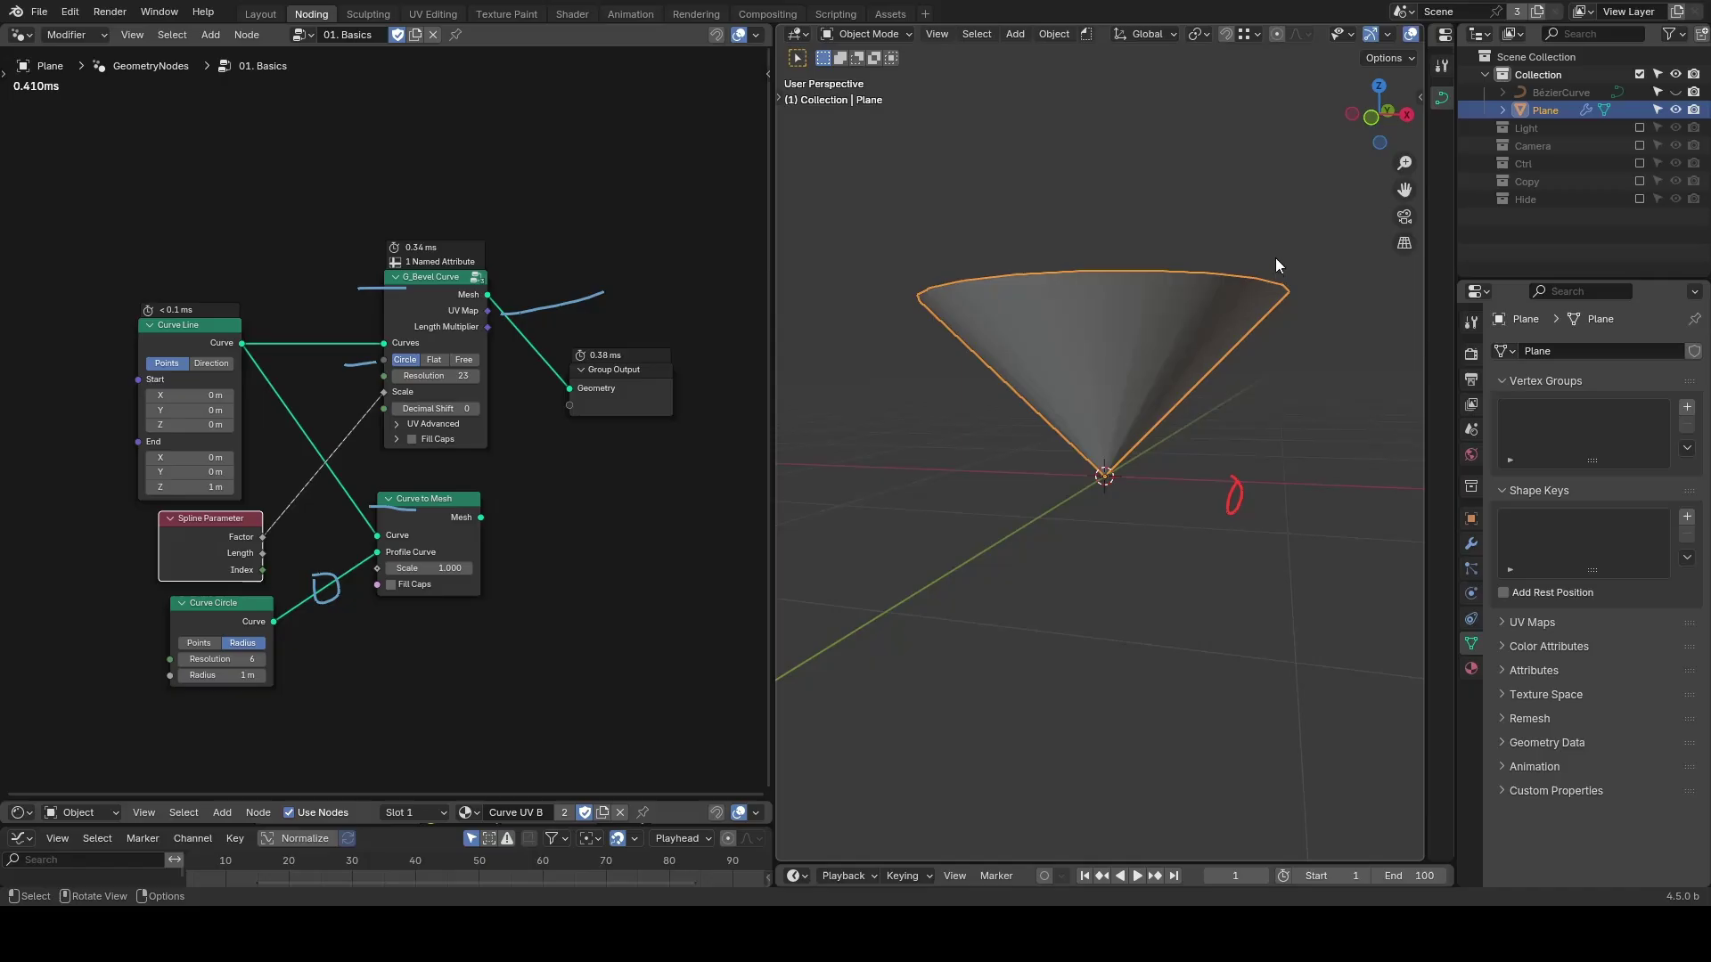
drag(1289, 223, 1297, 260)
mouse_move(1317, 473)
mouse_down()
mouse_move(1308, 304)
mouse_move(1335, 328)
mouse_up()
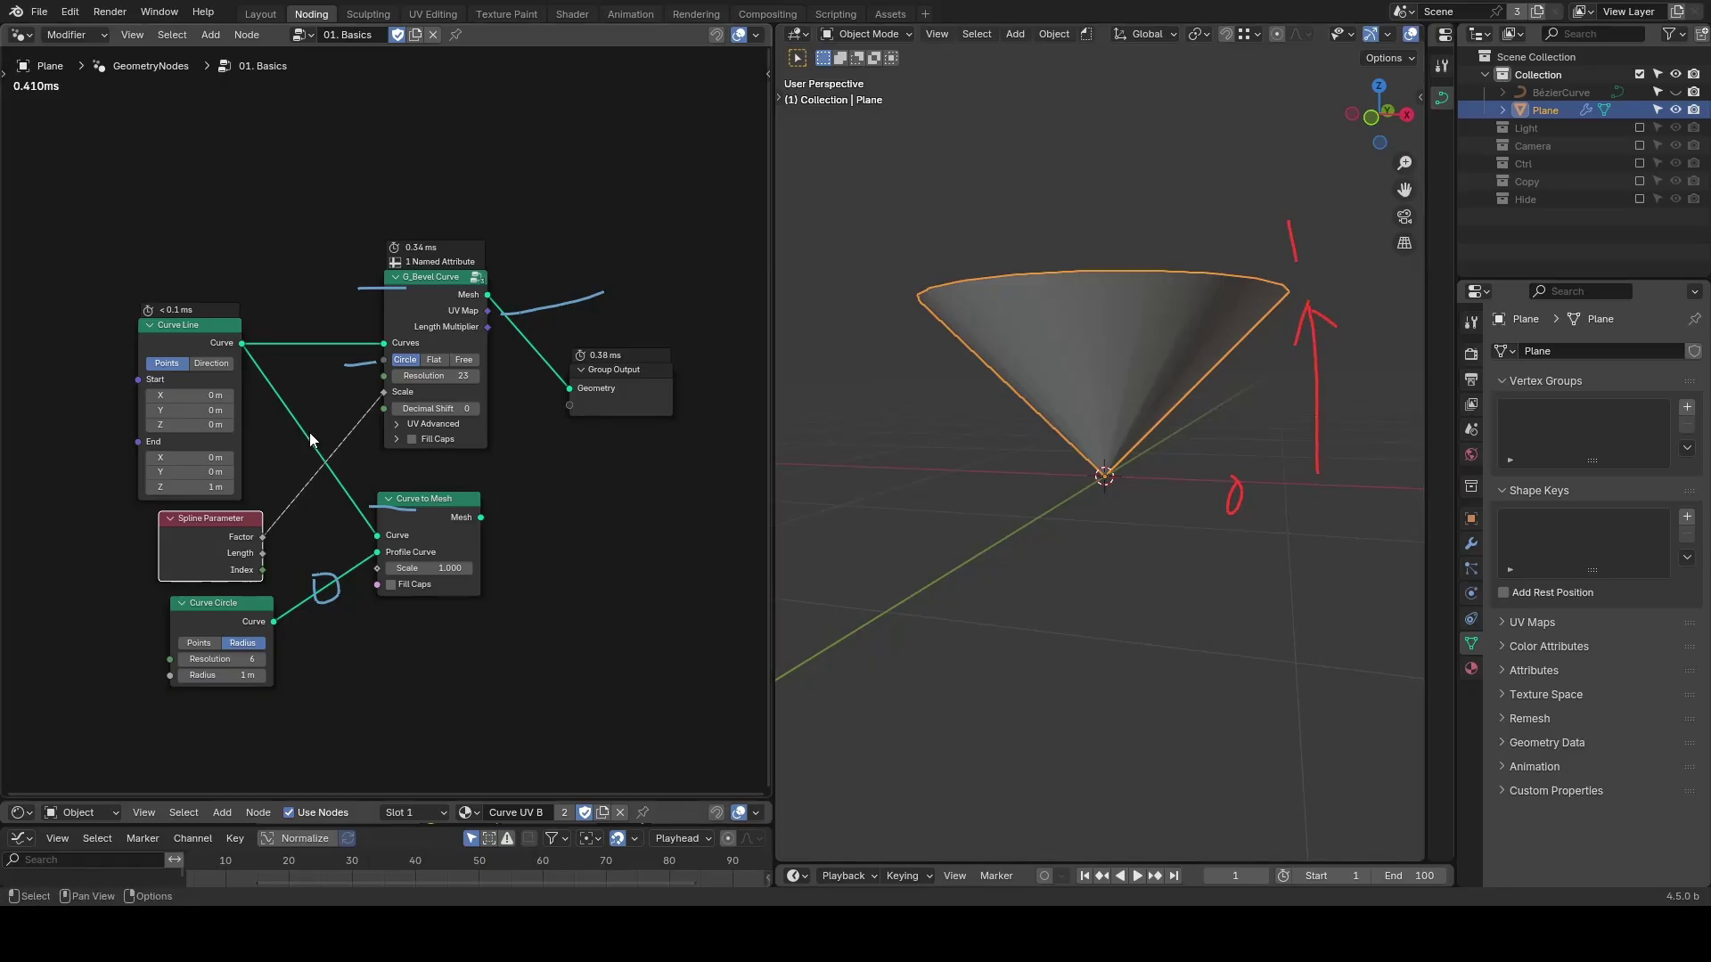
Set G_Bevel Curve's Decimal Shift to 1 and update the annotations, underlining UV Map and erasing the marks around Curve to Mesh.
click(474, 408)
middle_drag(1138, 411, 1151, 446)
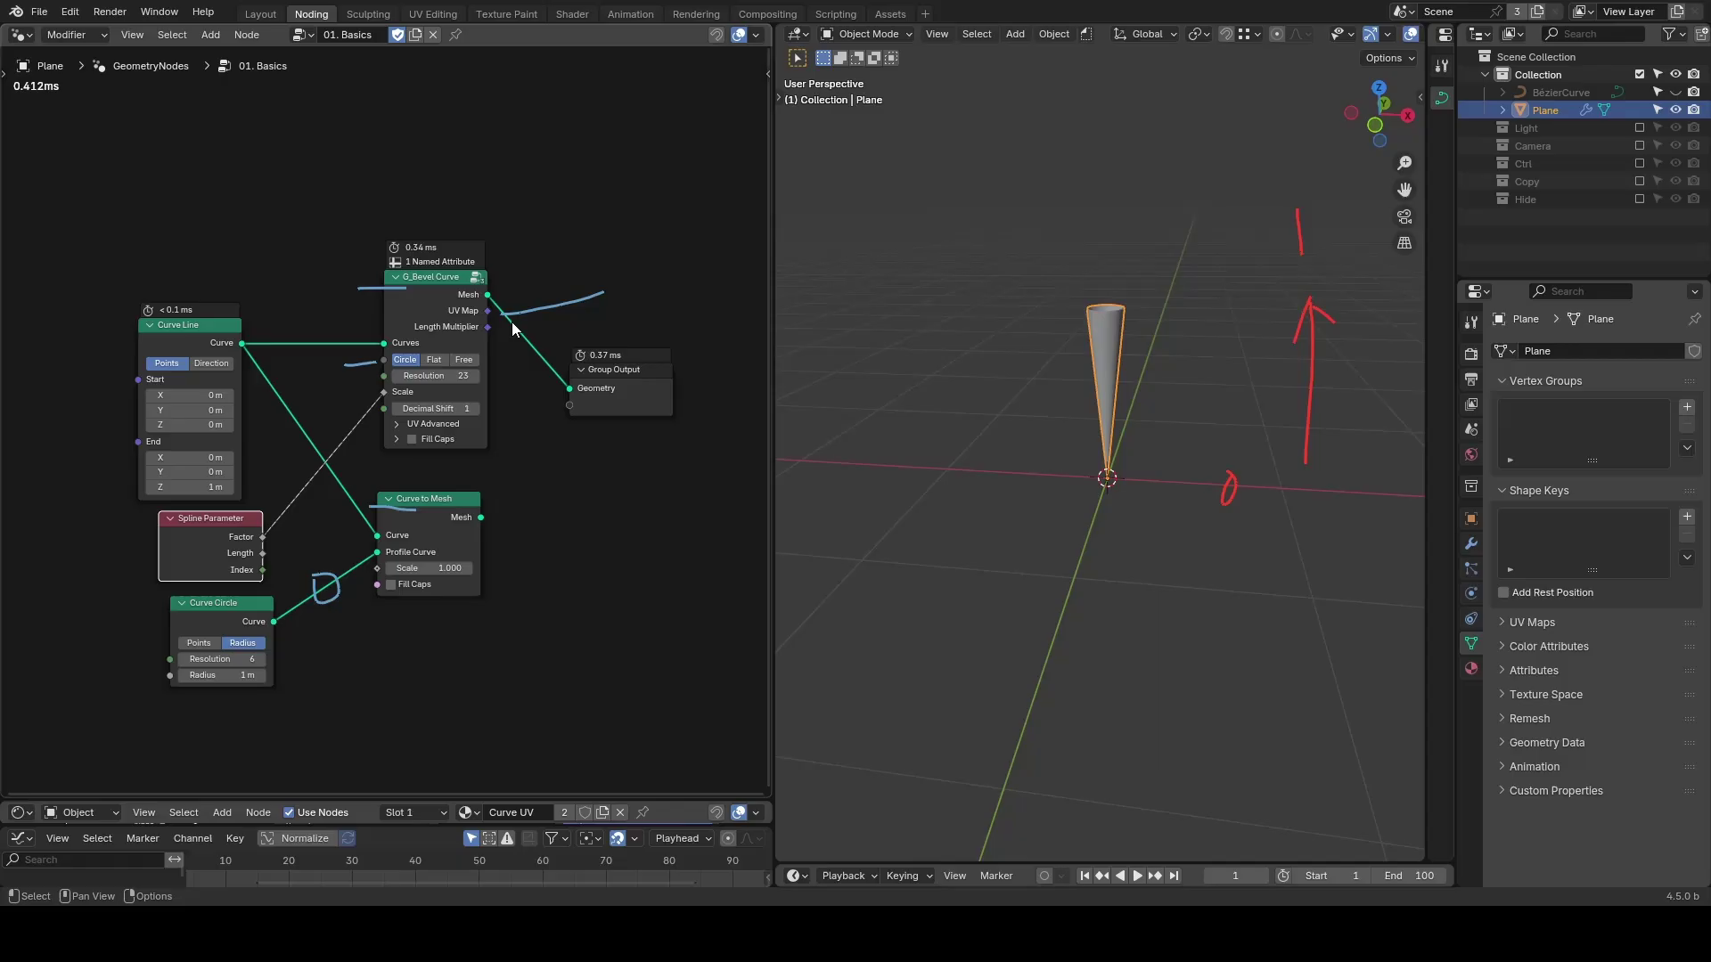
drag(502, 315, 627, 317)
mouse_move(350, 568)
right_down()
mouse_move(332, 601)
mouse_move(204, 659)
right_up()
Show the BézierCurve in Material Preview shading and set its bevel depth to 0.32 m.
click(1676, 92)
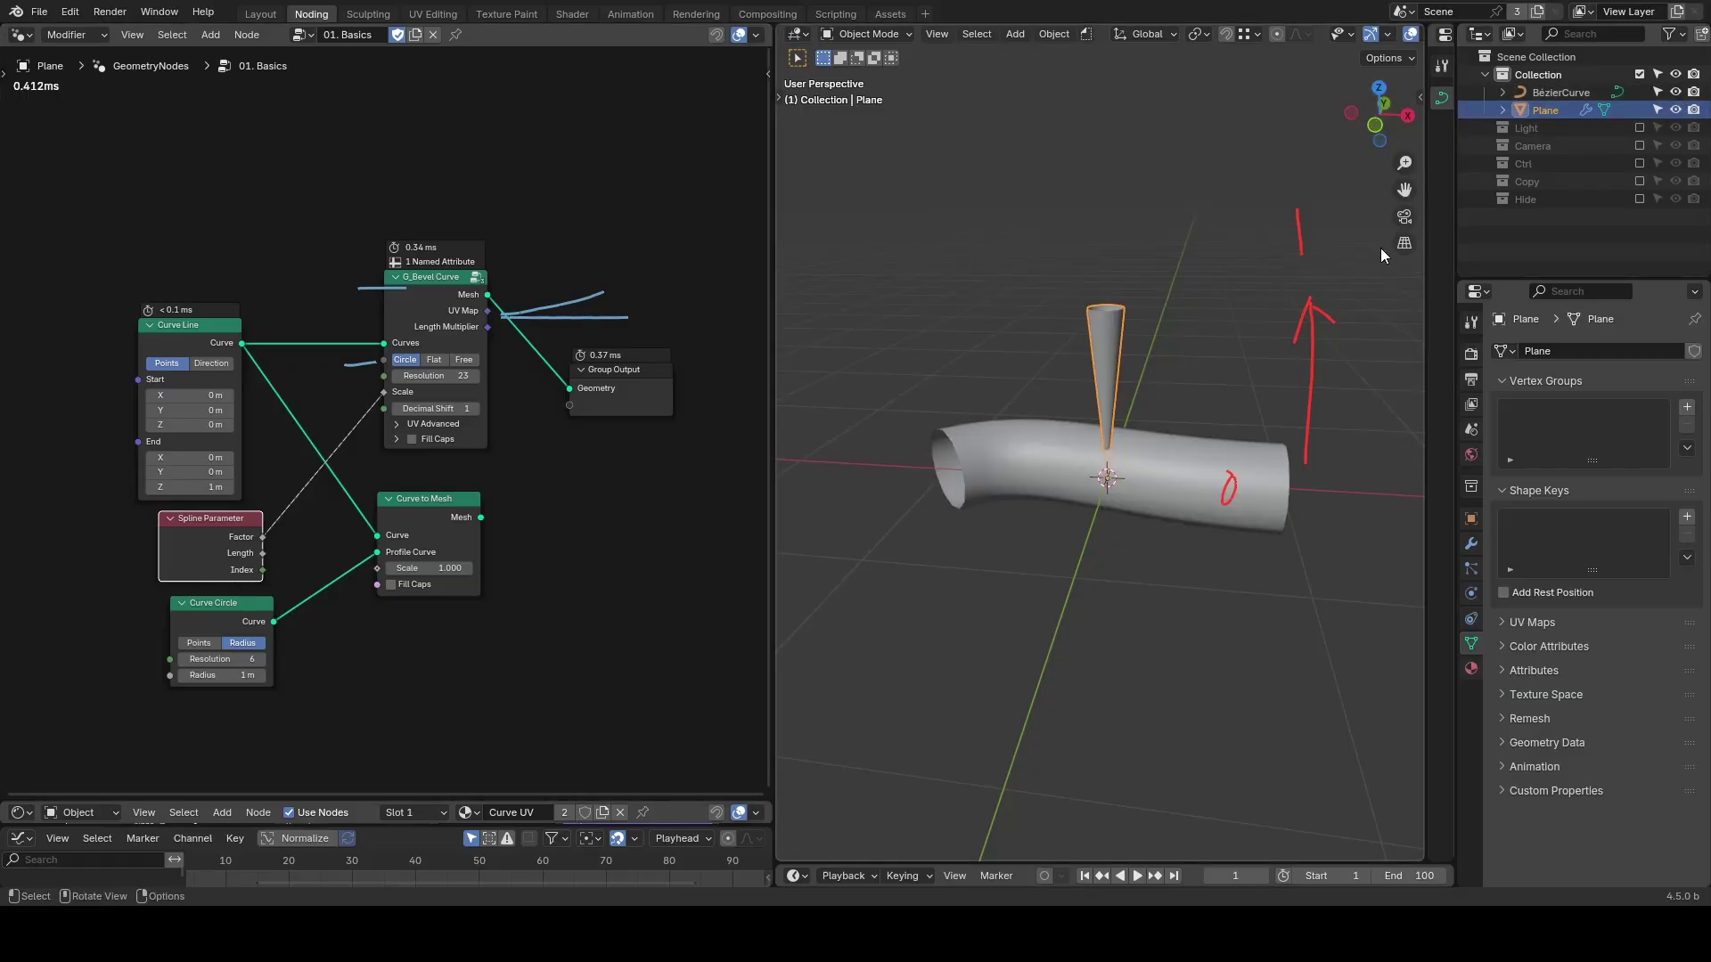
drag(1425, 260, 1238, 277)
key(z)
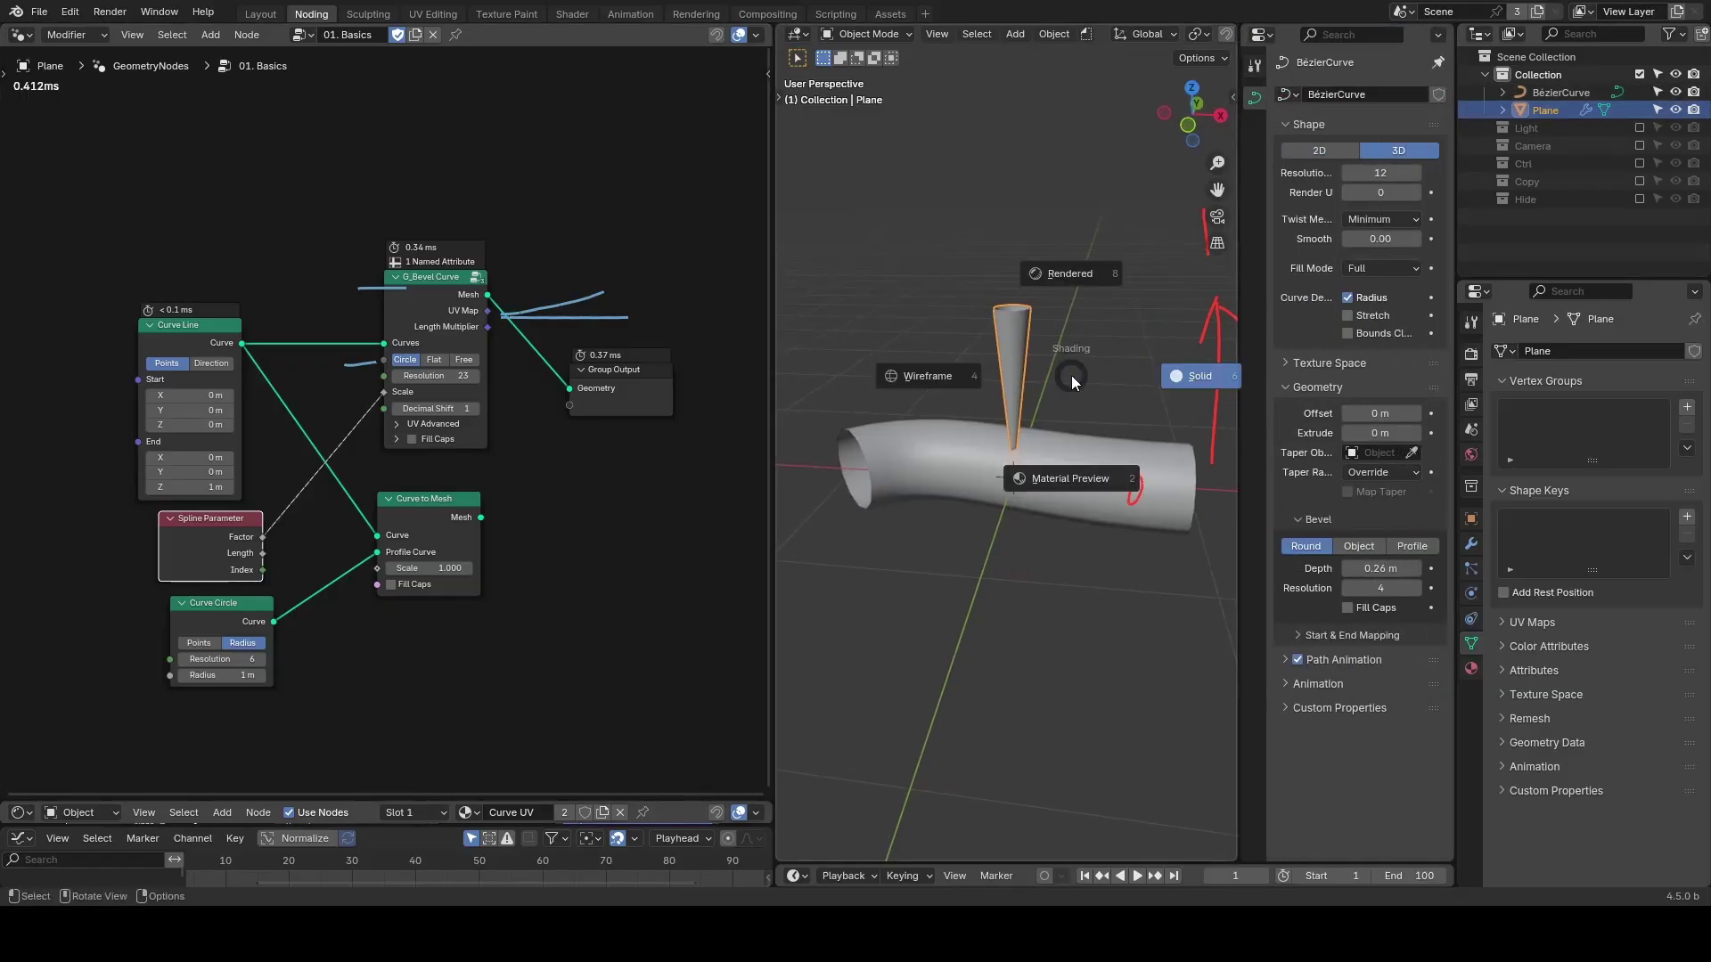
click(1076, 472)
mouse_move(1381, 568)
mouse_down()
mouse_move(1319, 568)
mouse_move(1452, 567)
mouse_move(1398, 567)
mouse_up()
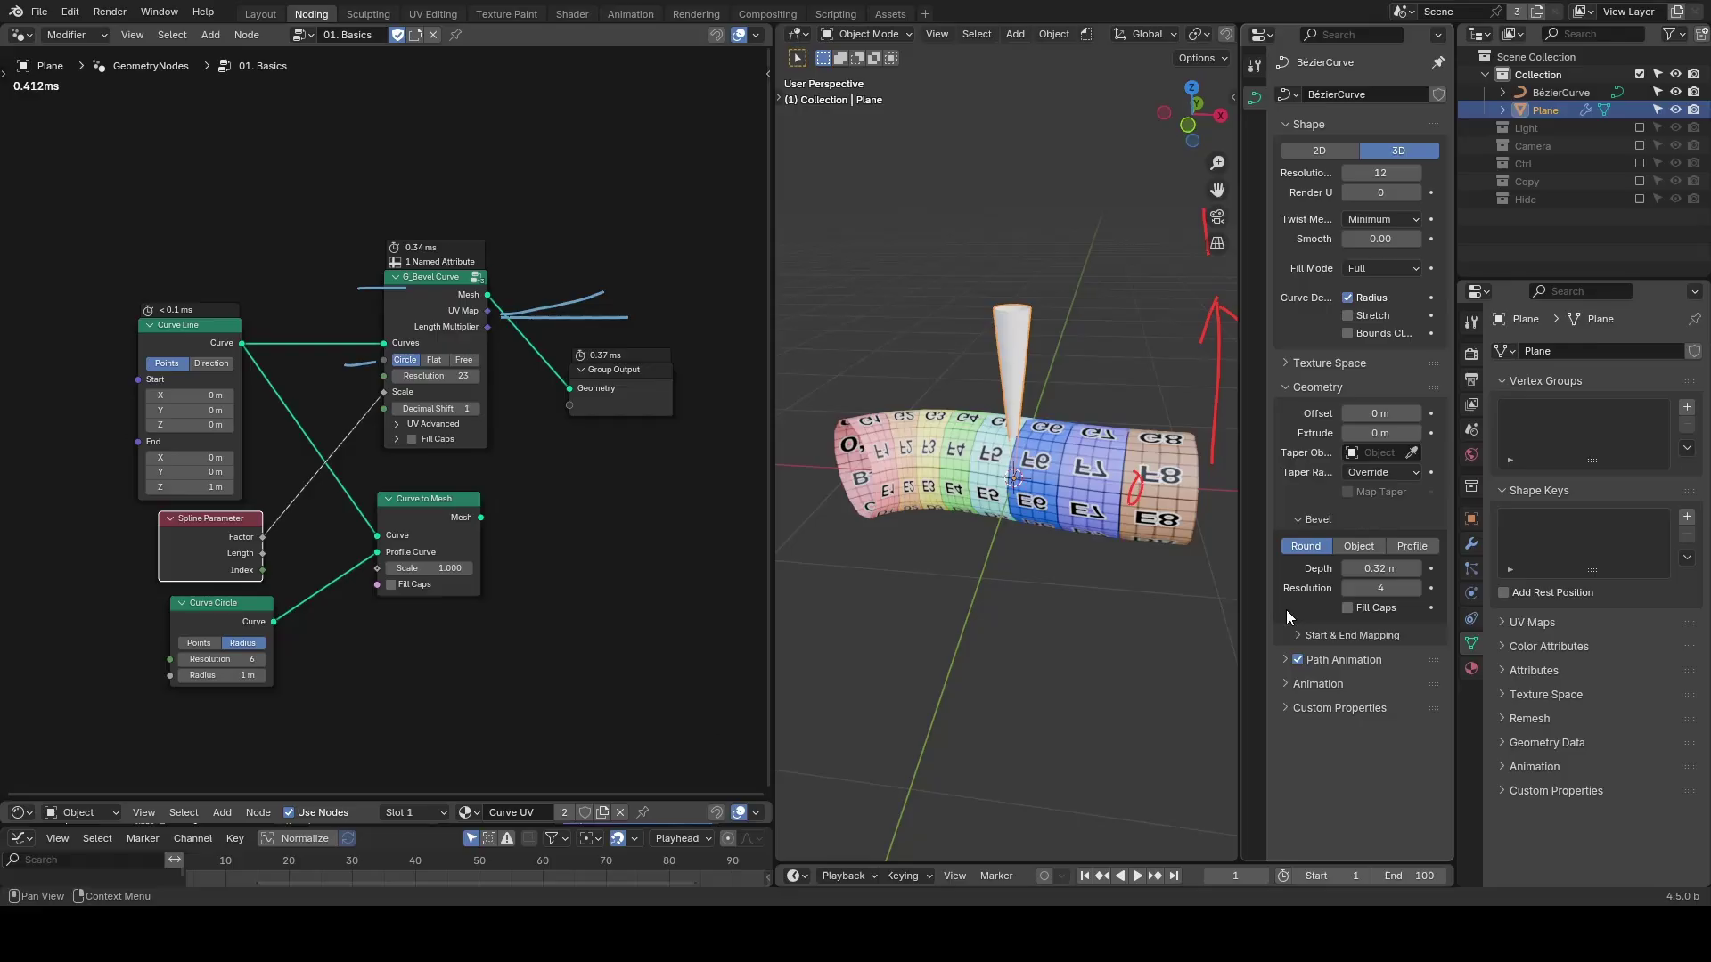
Draw a question mark beside the Curve to Mesh node and collapse the BézierCurve properties area back to a narrow strip.
drag(521, 486, 560, 564)
click(563, 604)
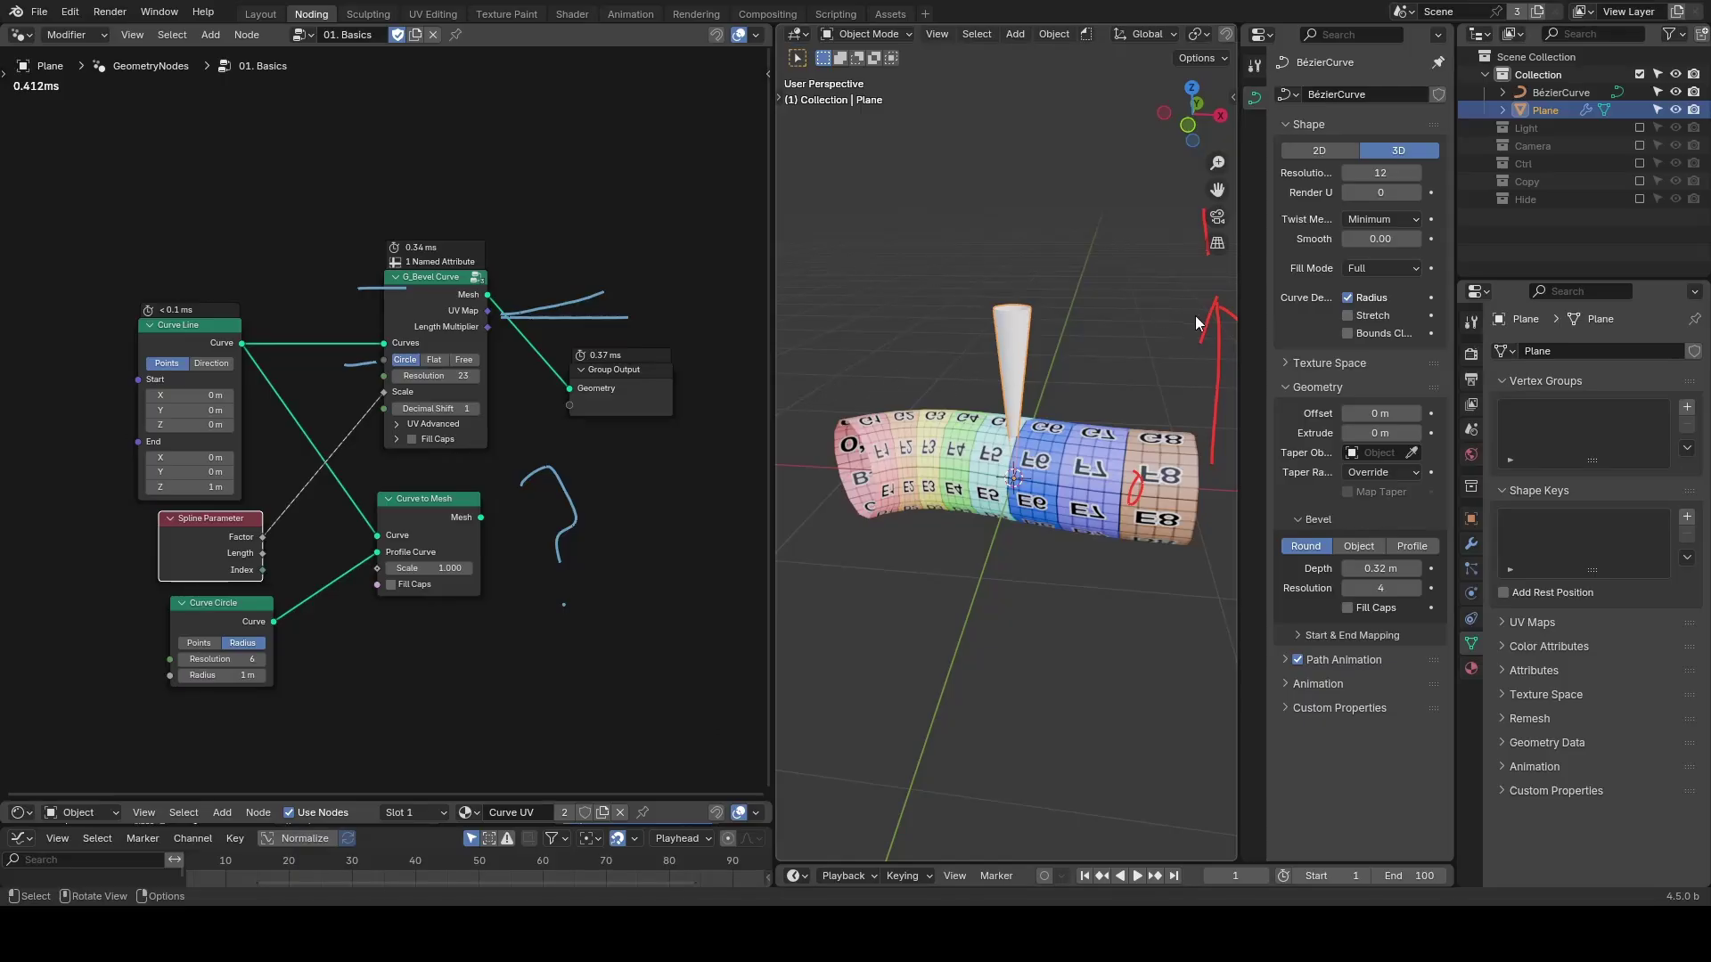
drag(1236, 295, 1425, 295)
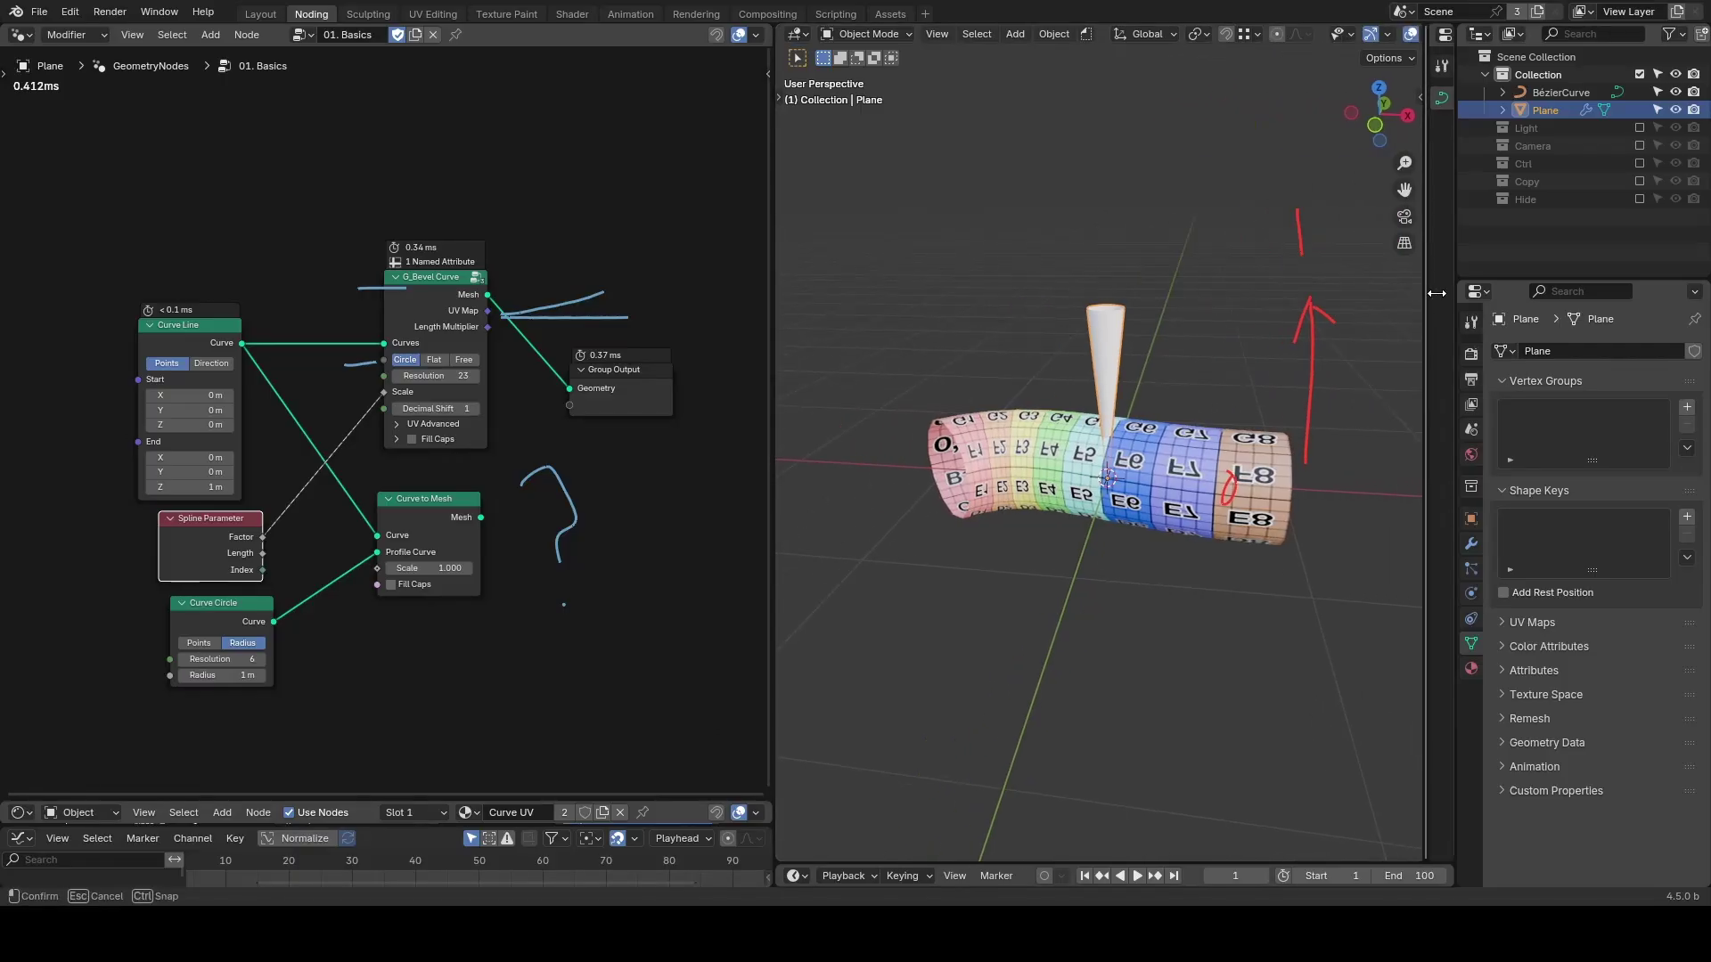
Erase the red annotations in the 3D view and move the BézierCurve into the Hide collection.
right_drag(1288, 187, 1310, 561)
drag(1564, 96, 1534, 197)
right_drag(1243, 463, 1168, 618)
Erase the remaining node annotations and delete the Curve to Mesh, Curve Circle and Spline Parameter nodes.
right_drag(630, 375, 504, 611)
drag(505, 624, 223, 535)
key(x)
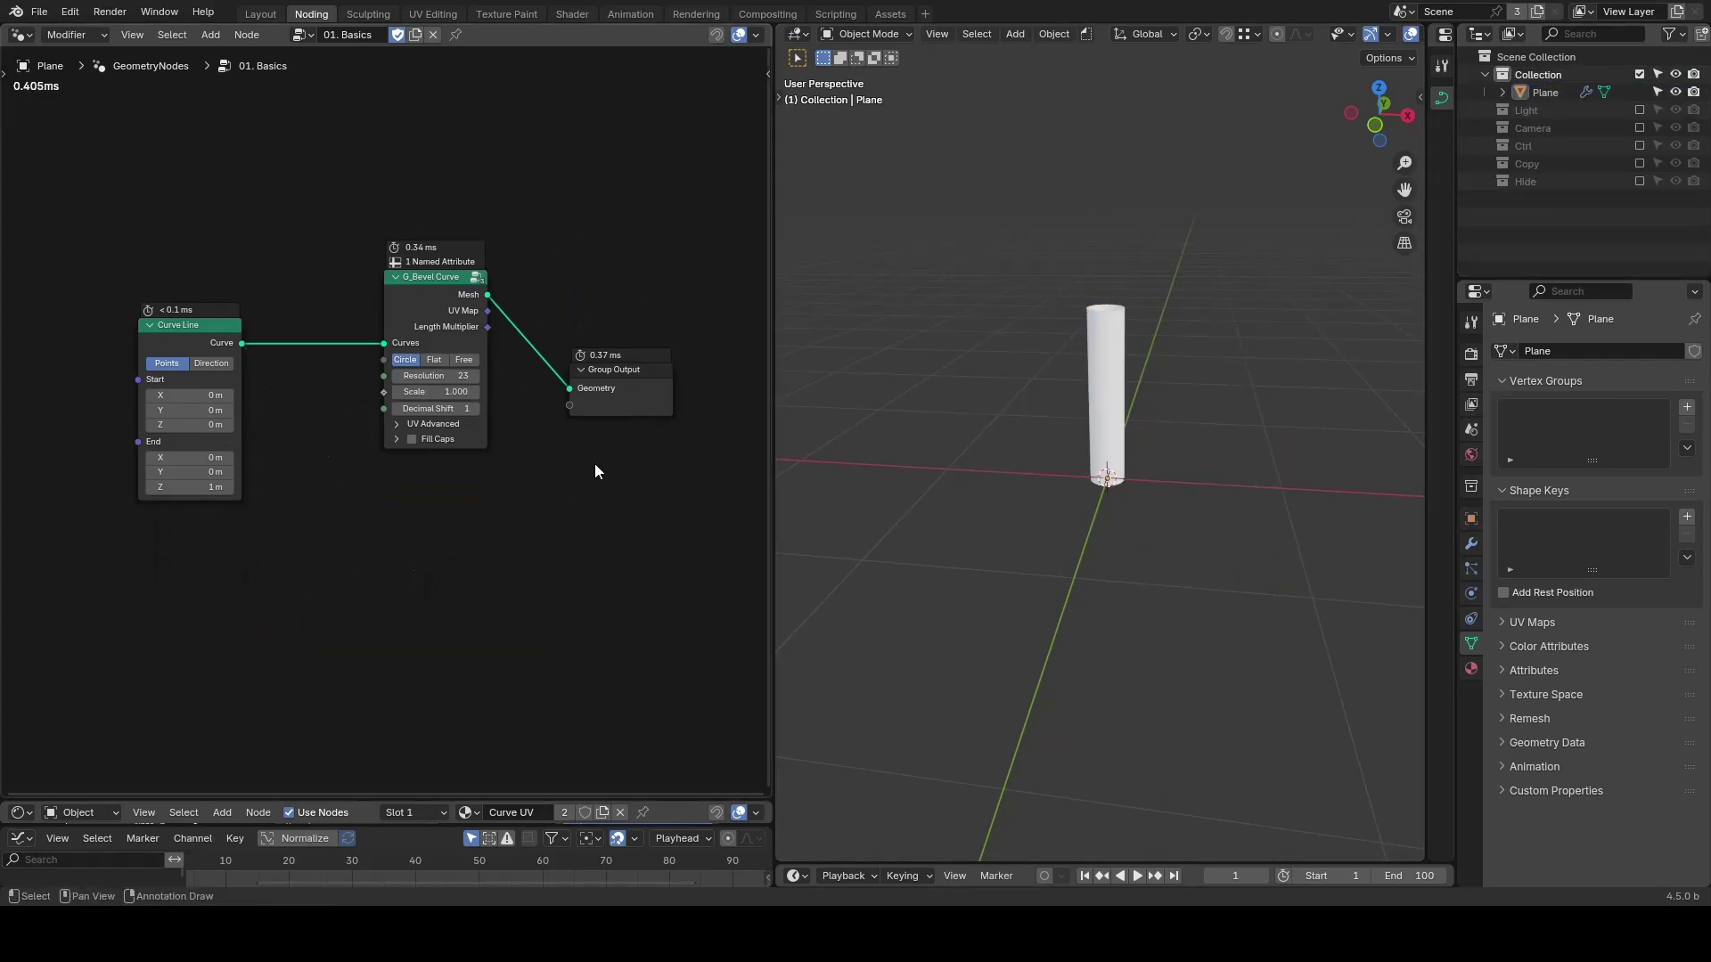
Underline the G_Bevel Curve node's UV Map output and move the Group Output node farther away to make room.
drag(493, 313, 549, 311)
middle_drag(630, 366, 492, 388)
drag(500, 401, 760, 348)
Insert a G_Store UVMap node after G_Bevel Curve, connect the UV Map output to it and erase the underline.
key(shift+a)
text(store)
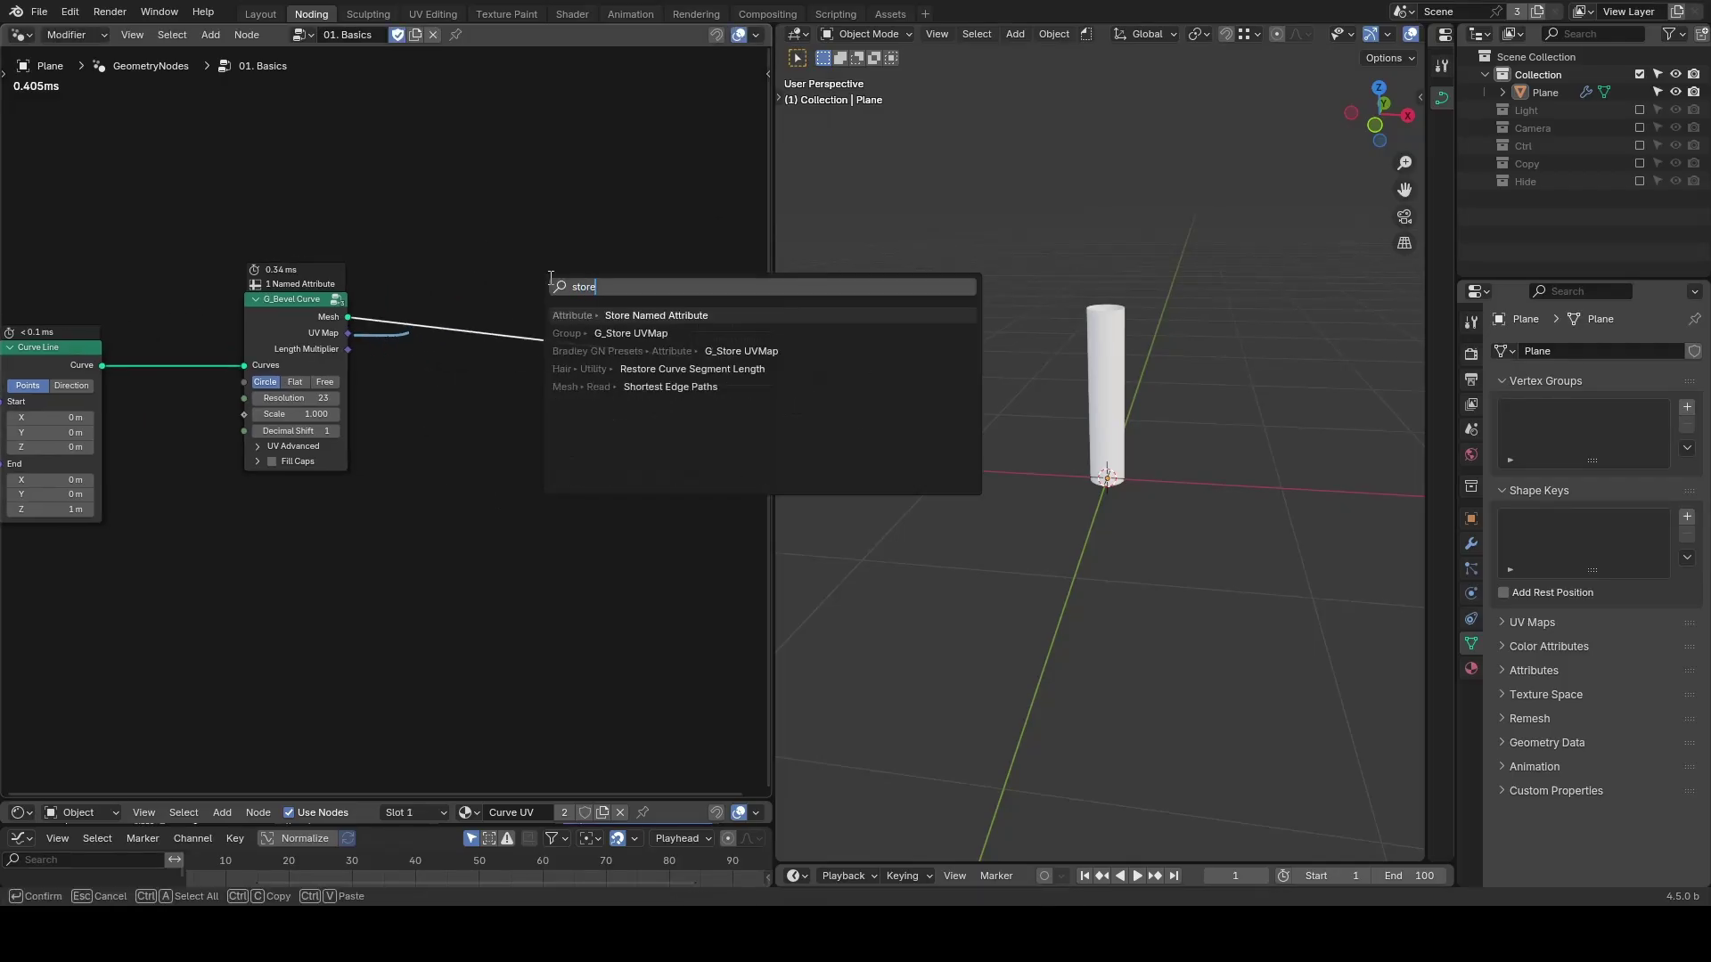
key(Down)
key(Return)
click(526, 275)
scroll(374, 334, up, 1)
drag(345, 326, 530, 365)
right_drag(419, 343, 268, 356)
drag(589, 271, 444, 284)
Insert a Set Material node after G_Store UVMap and assign the Curve UV material.
key(shift+a)
text(set)
key(Return)
click(569, 281)
click(618, 340)
click(619, 369)
Enlarge the shader editor and underline the Attribute node's title and UVMap name, plus the matching name in G_Store UVMap.
drag(211, 800, 259, 419)
middle_drag(197, 598, 202, 599)
key(d)
drag(71, 582, 118, 584)
key(d)
drag(73, 689, 145, 691)
click(484, 183)
Circle the execution time above the G_Store UVMap node with a freehand annotation.
scroll(1139, 408, up, 5)
middle_drag(1145, 401, 1020, 443)
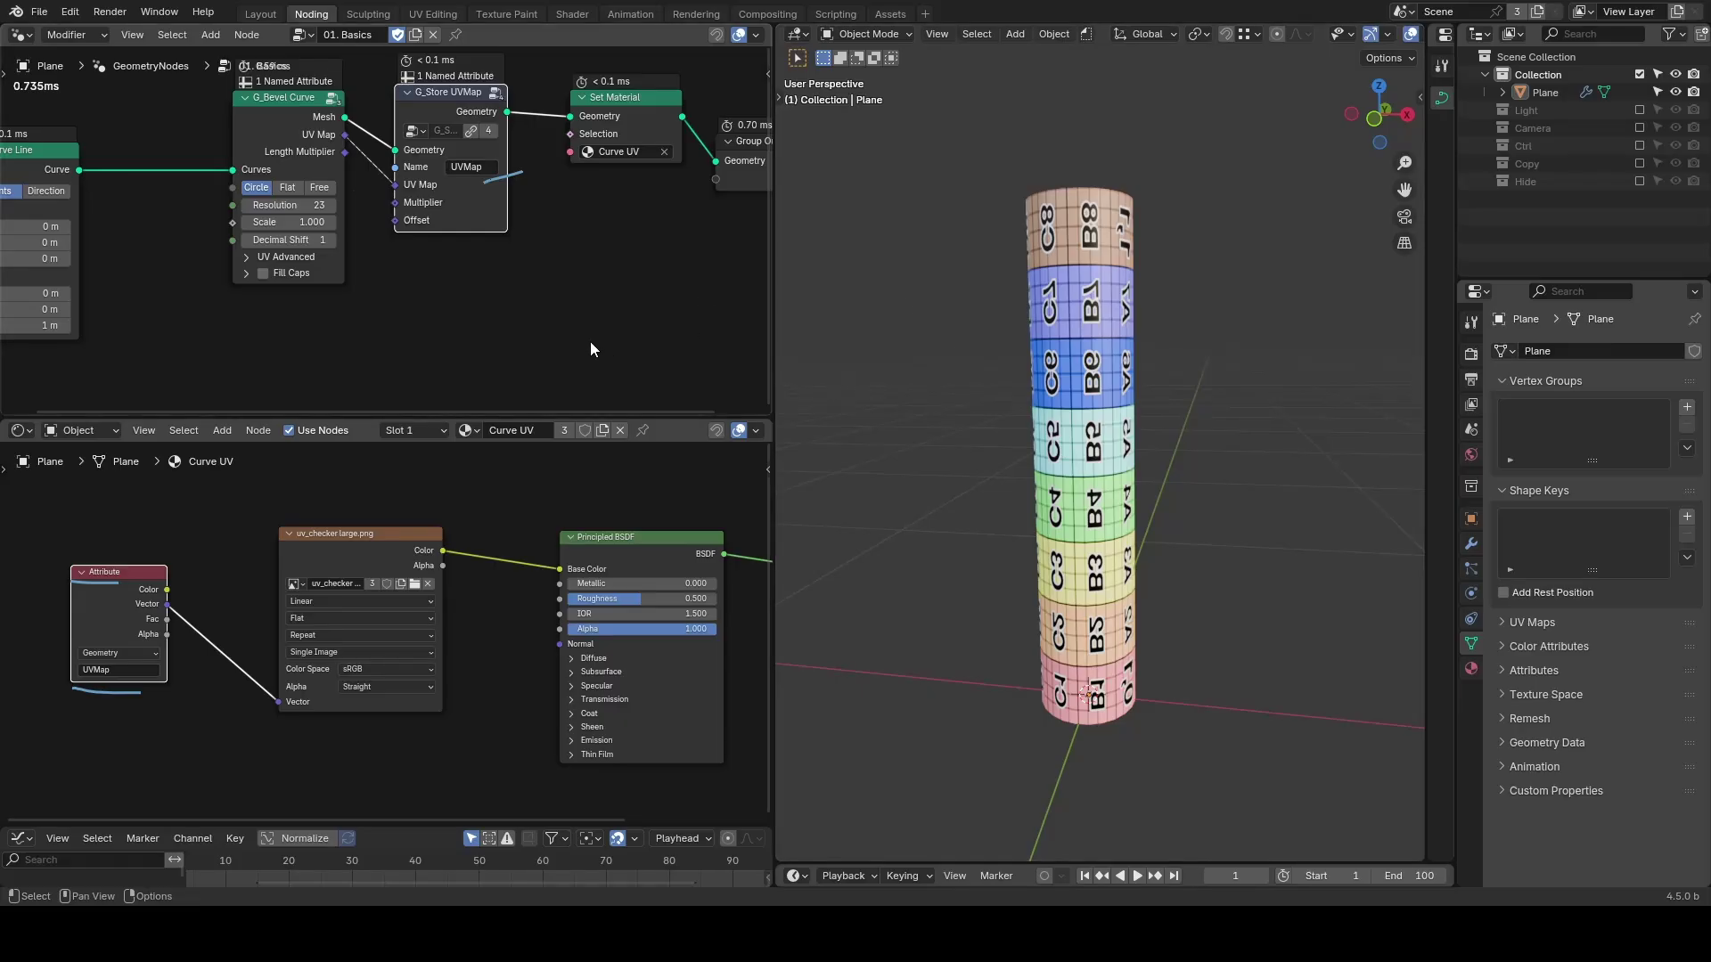
middle_drag(358, 117, 355, 182)
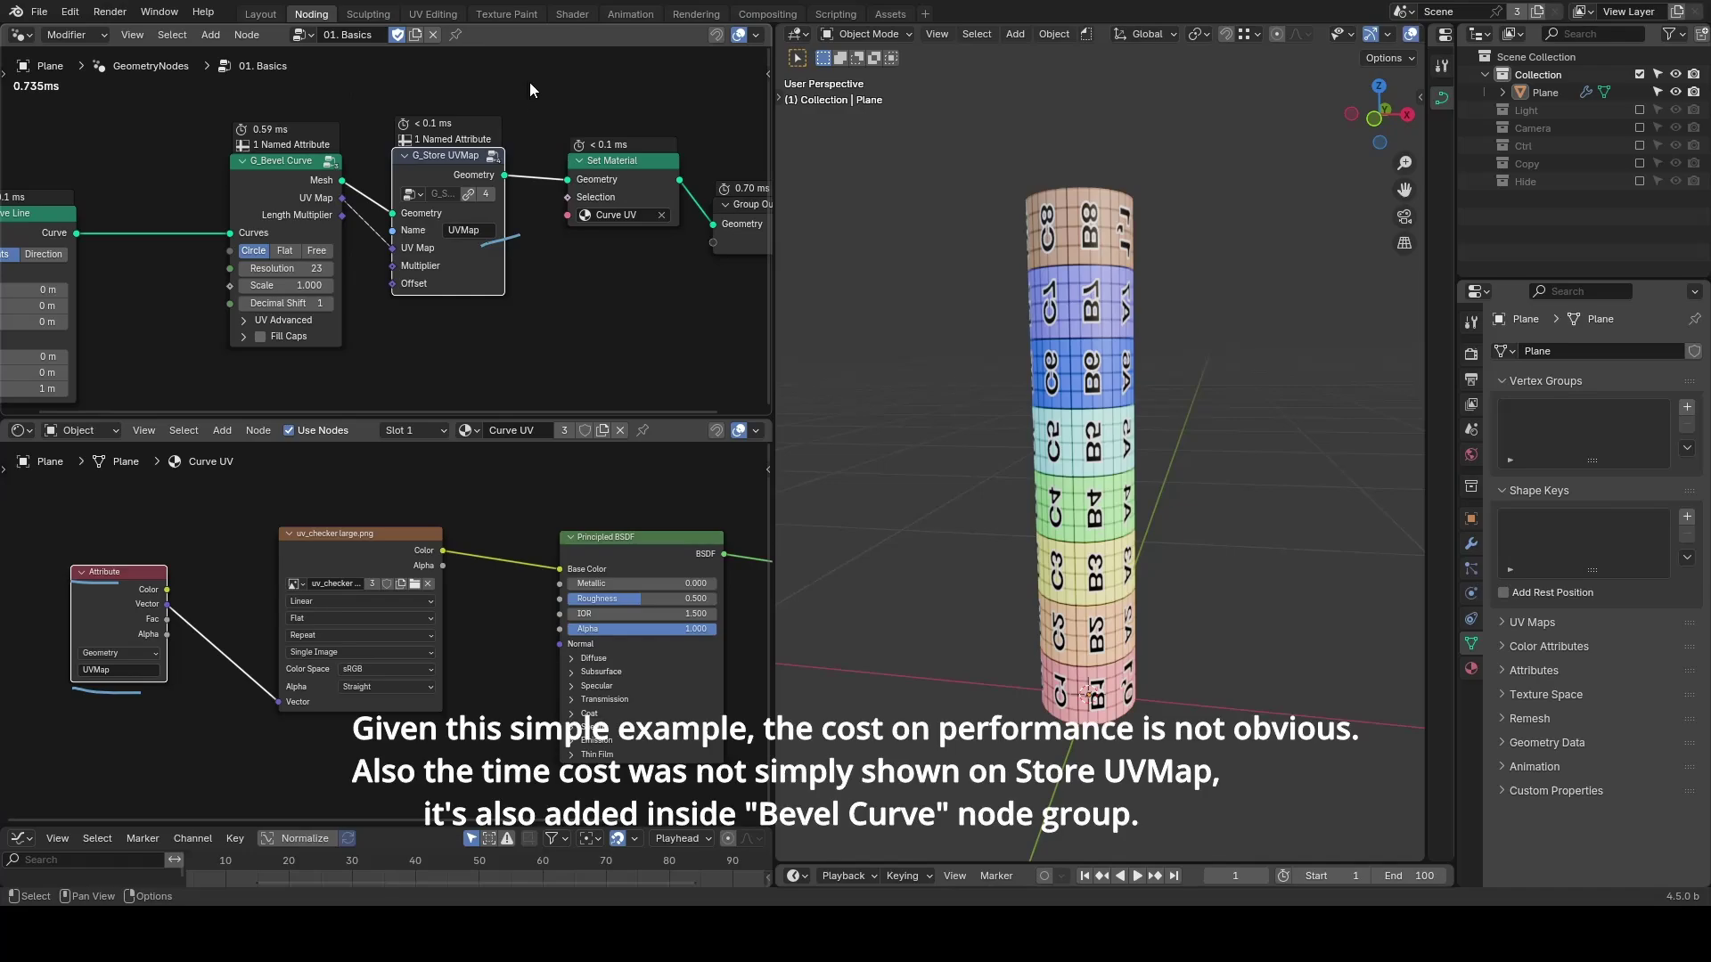
mouse_move(400, 95)
mouse_down()
mouse_move(442, 143)
mouse_move(370, 82)
mouse_up()
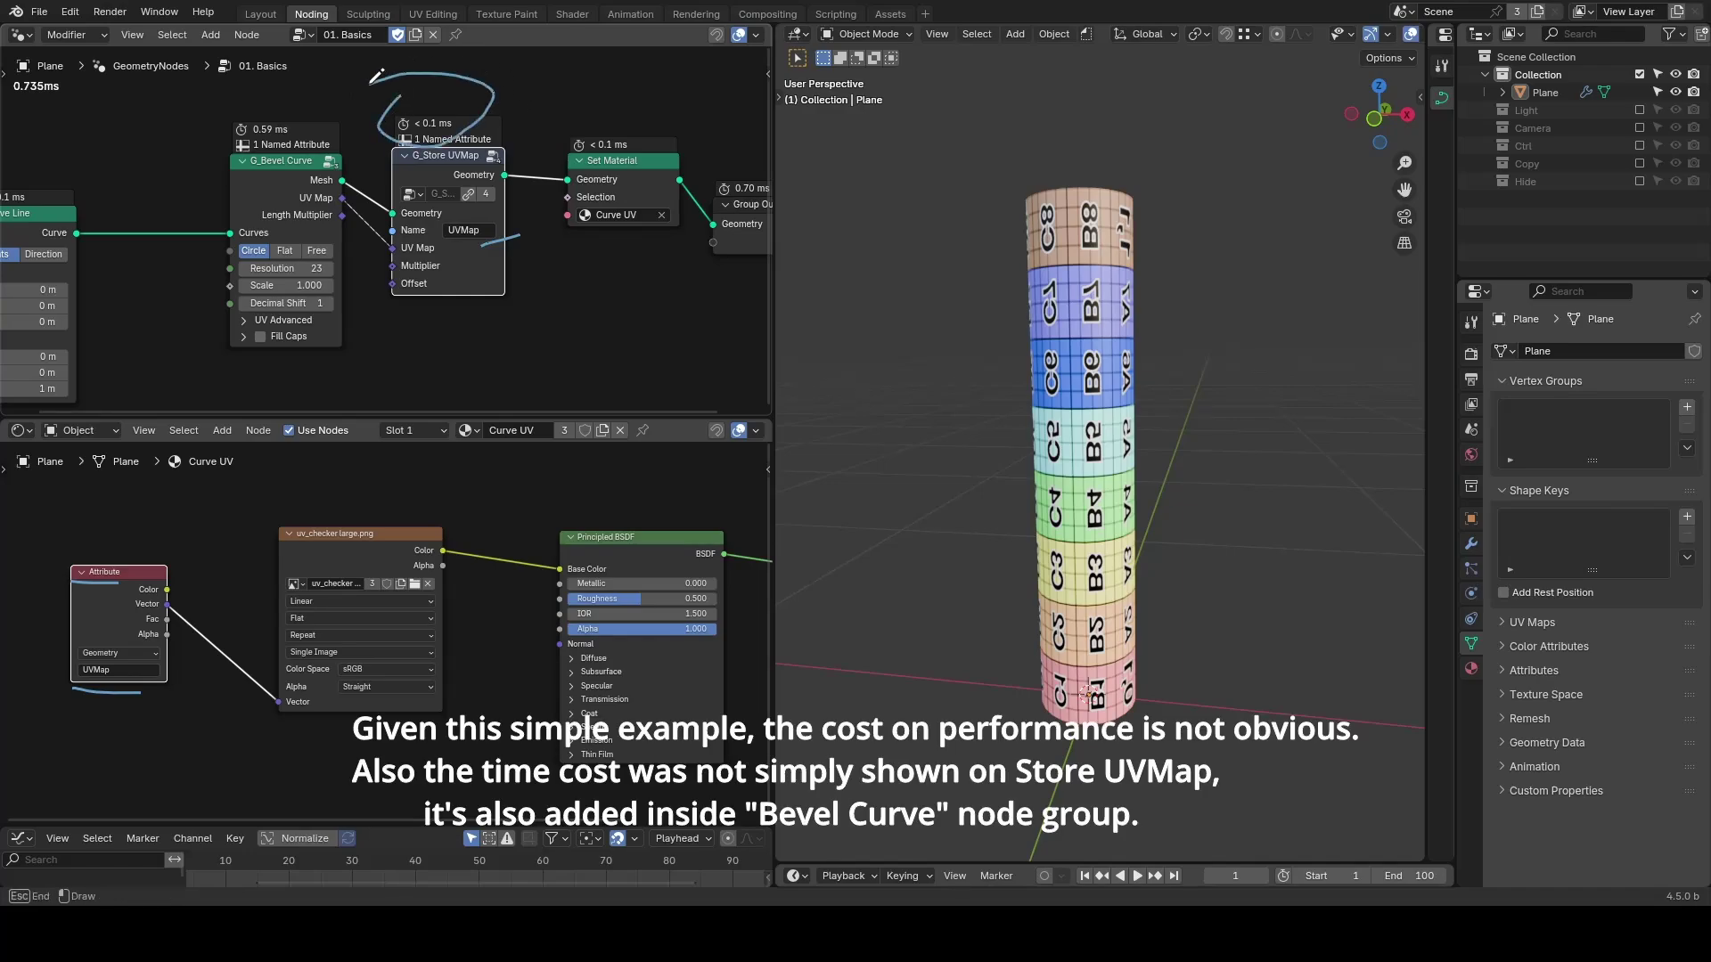
Add unconnected Cube, Grid and Cone mesh primitive nodes in the empty space below the existing geometry node chain.
middle_drag(638, 368, 457, 237)
key(shift+a)
text(cu)
key(Return)
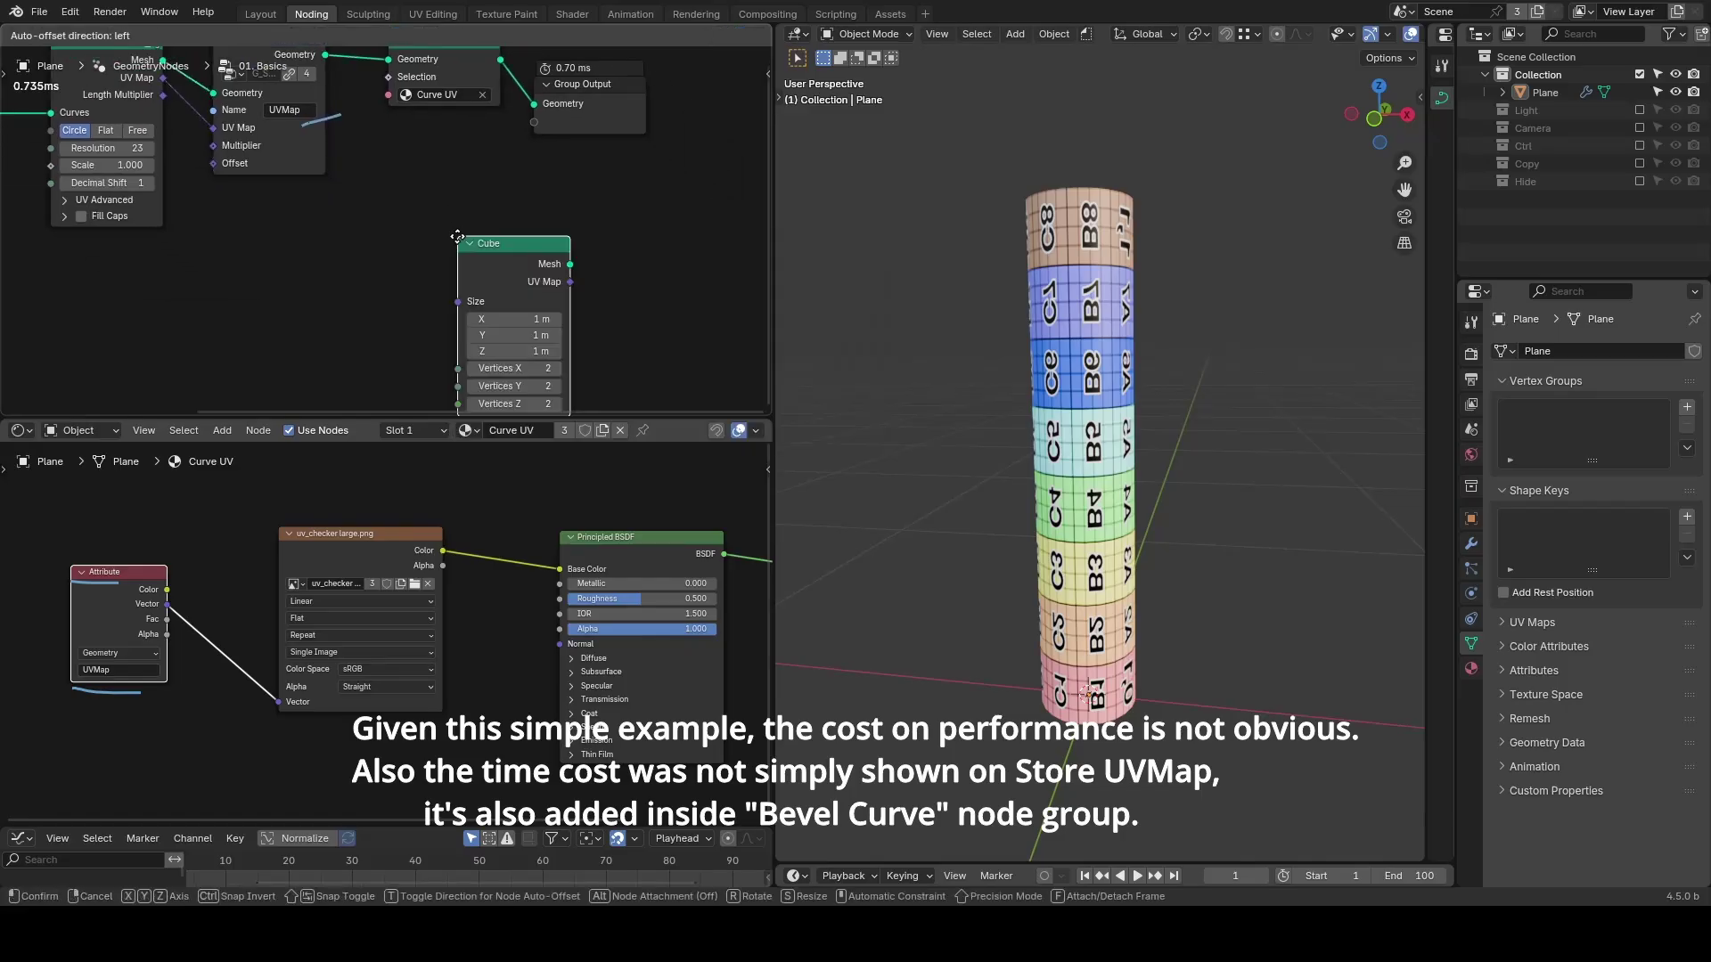
click(343, 241)
key(shift+a)
text(grid)
key(Return)
click(459, 217)
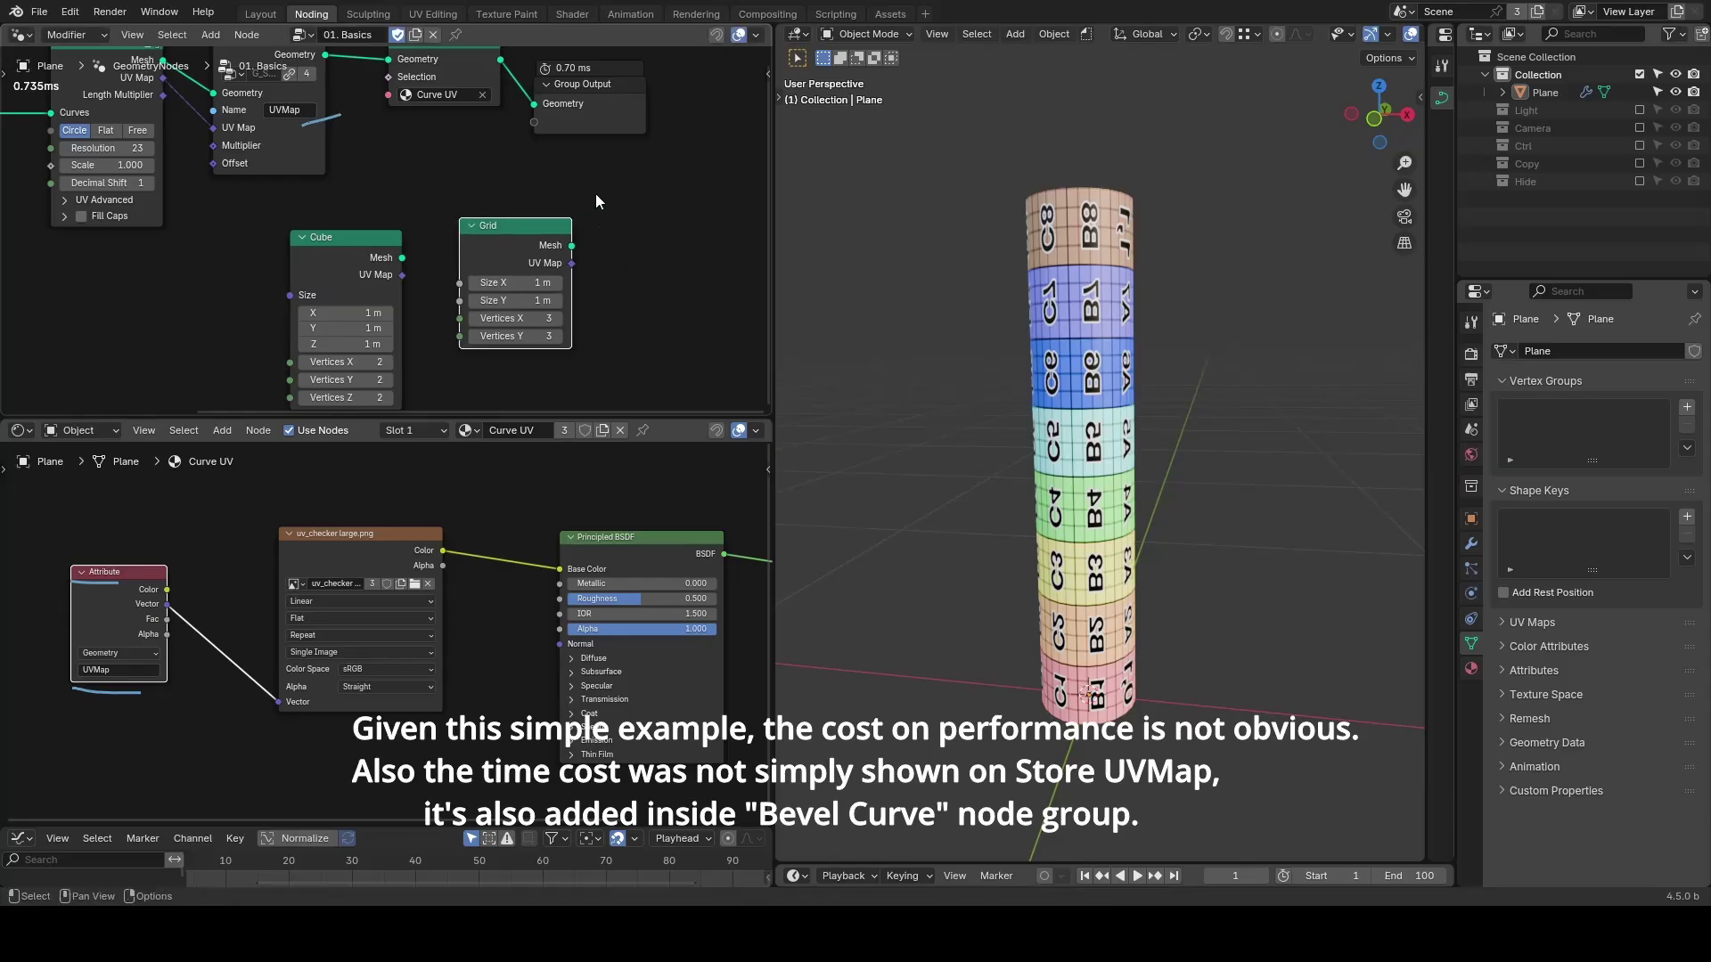
key(shift+a)
text(cone)
key(Return)
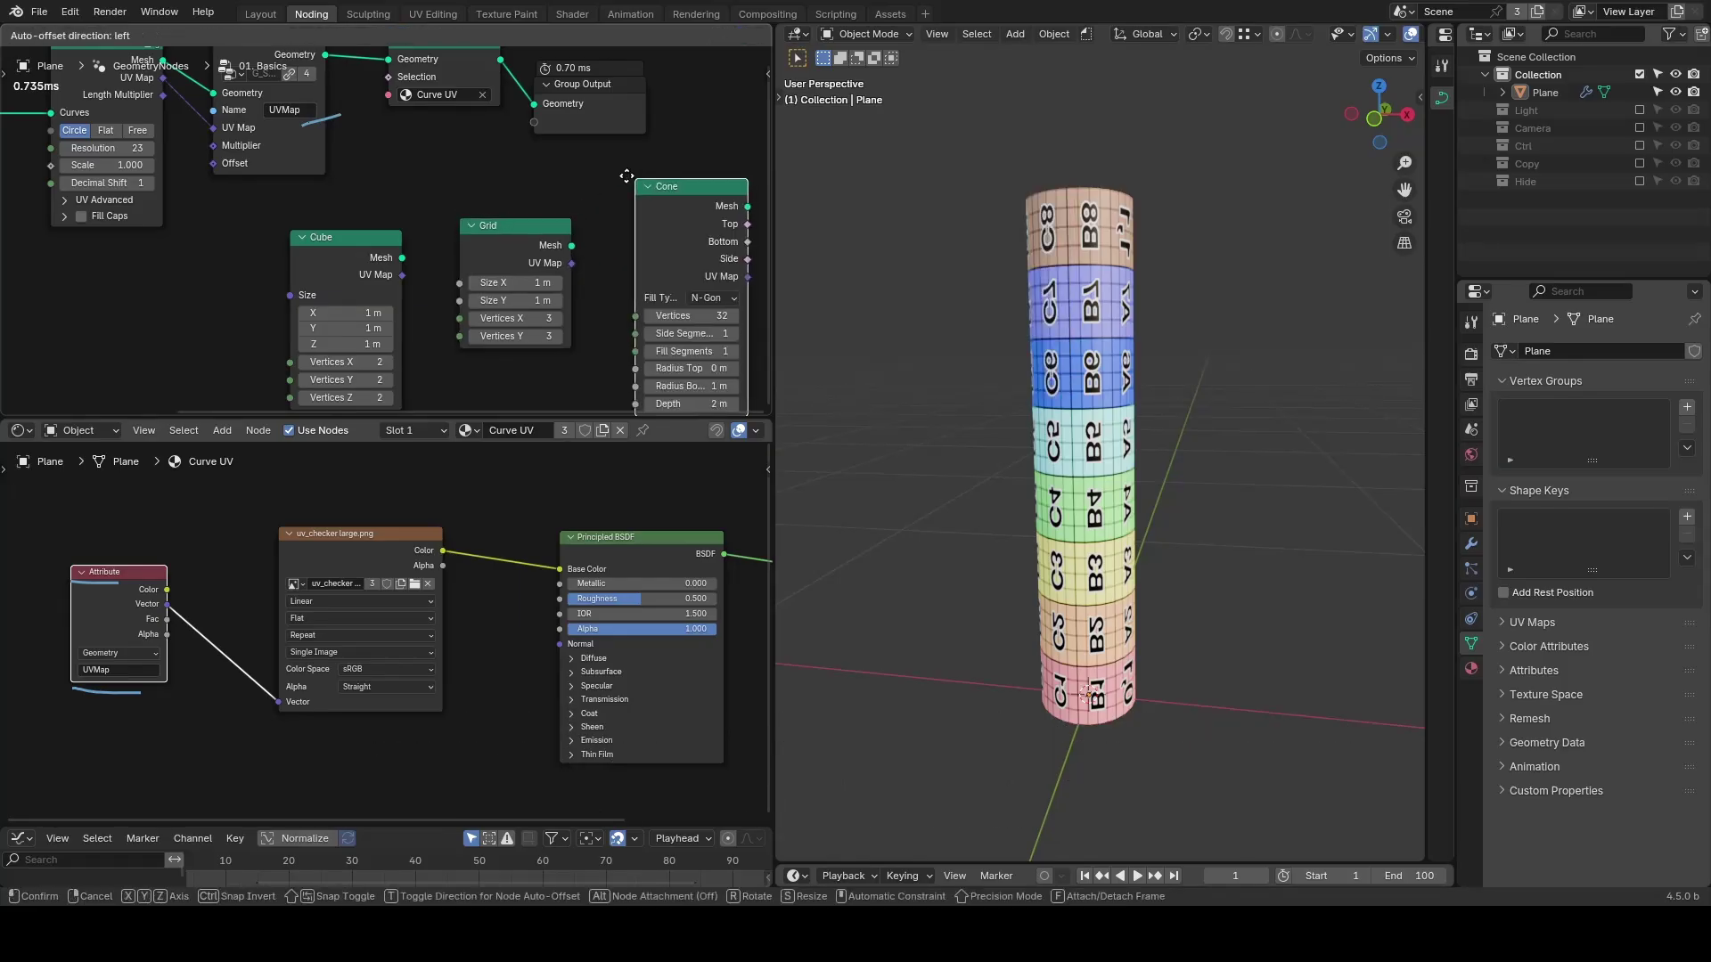
click(596, 172)
Underline the UV Map outputs of the Cube, Grid and Cone nodes with freehand annotations.
middle_drag(618, 251, 613, 208)
drag(347, 248, 385, 243)
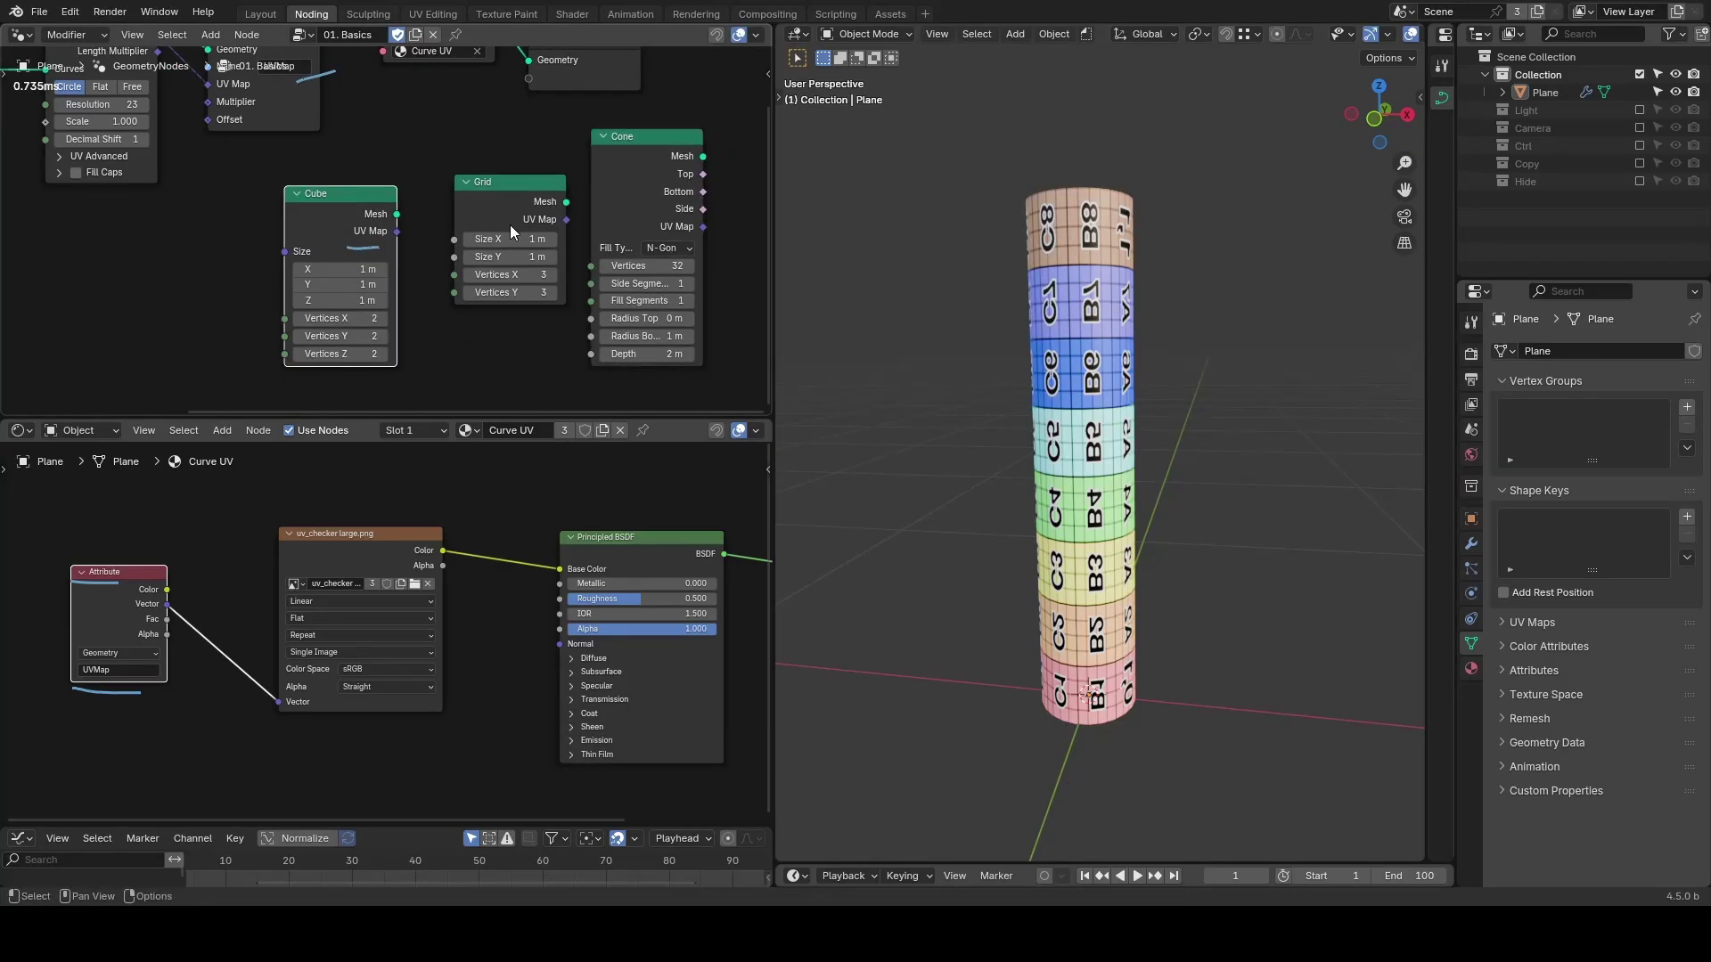
drag(511, 224, 533, 224)
drag(659, 234, 729, 232)
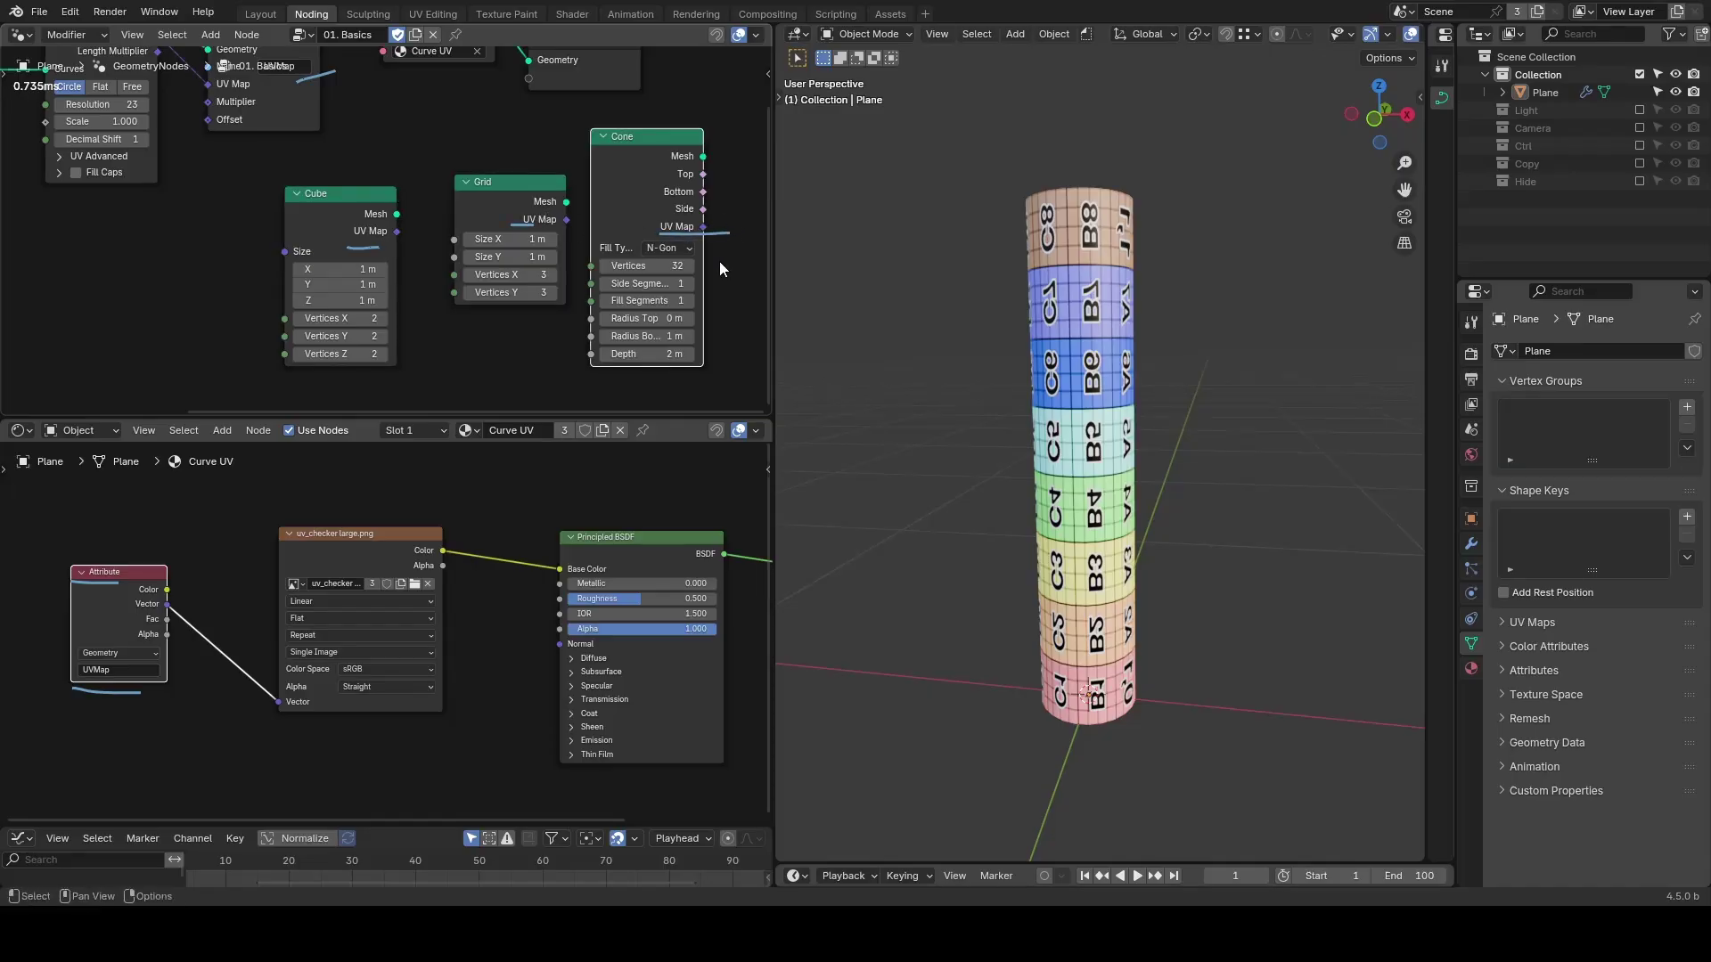
Sketch a UV square below the node chain and annotate its opposite corners as 0,0 and 1,1.
scroll(735, 242, down, 1)
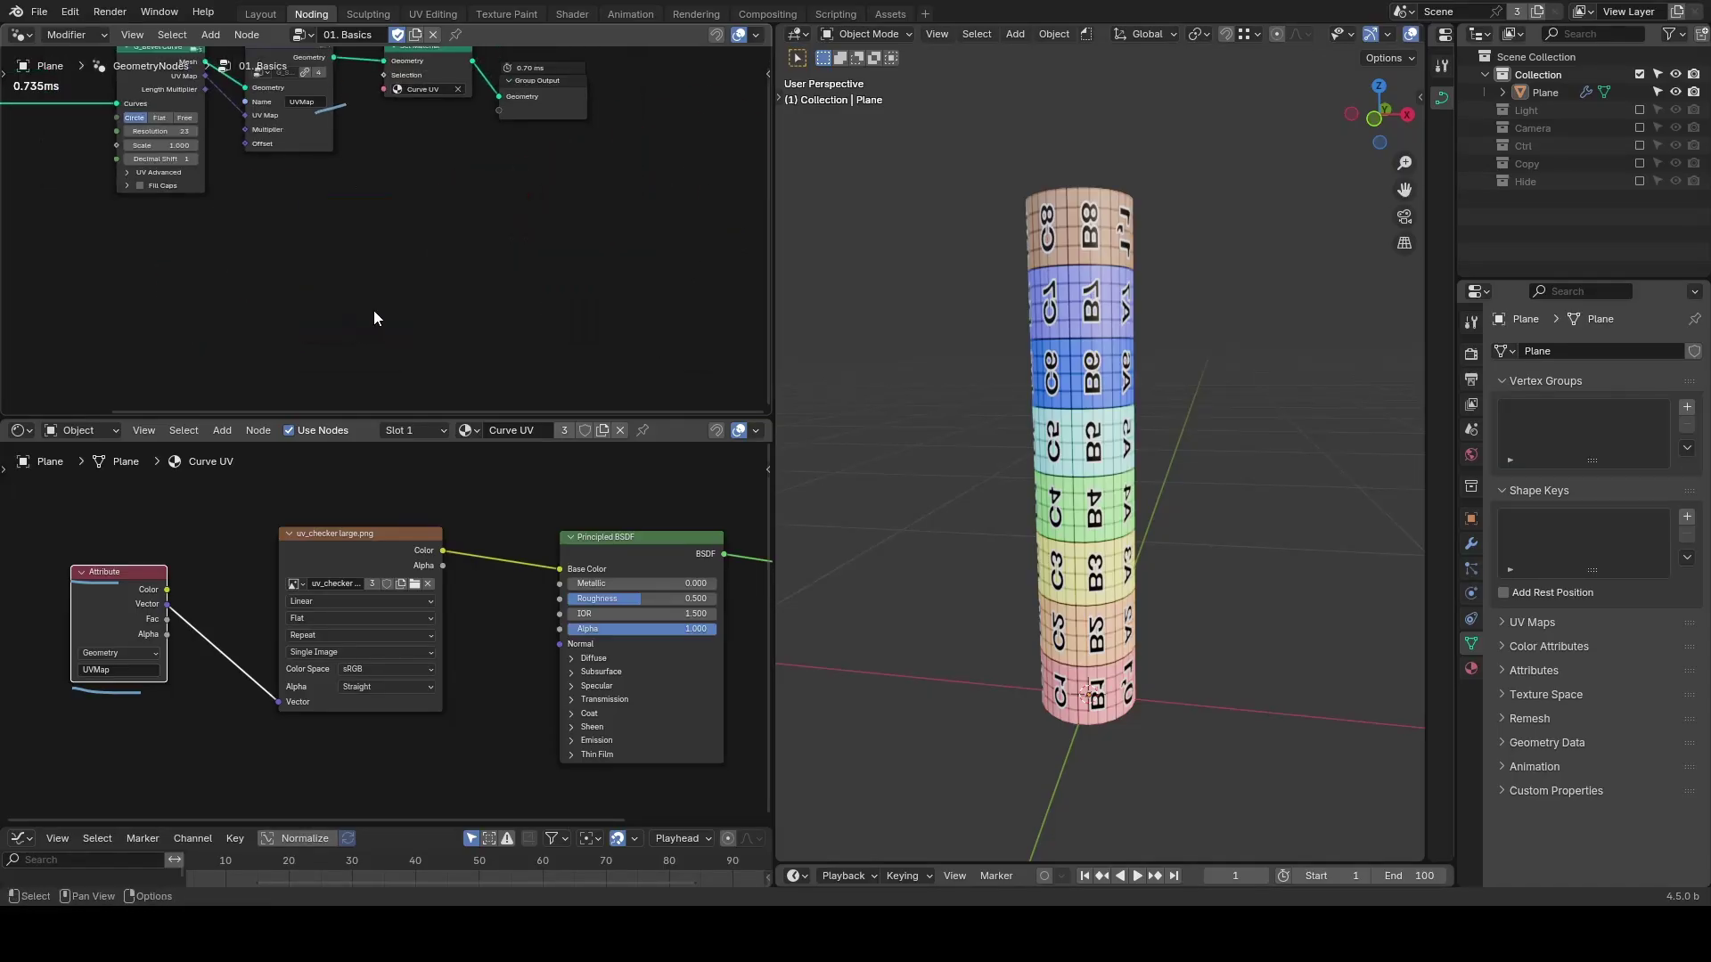
mouse_move(300, 213)
mouse_down()
mouse_move(297, 287)
mouse_move(371, 269)
mouse_move(355, 294)
mouse_up()
drag(221, 303, 225, 332)
drag(260, 328, 260, 347)
drag(278, 317, 289, 310)
drag(398, 193, 395, 213)
drag(411, 220, 407, 231)
drag(429, 180, 428, 214)
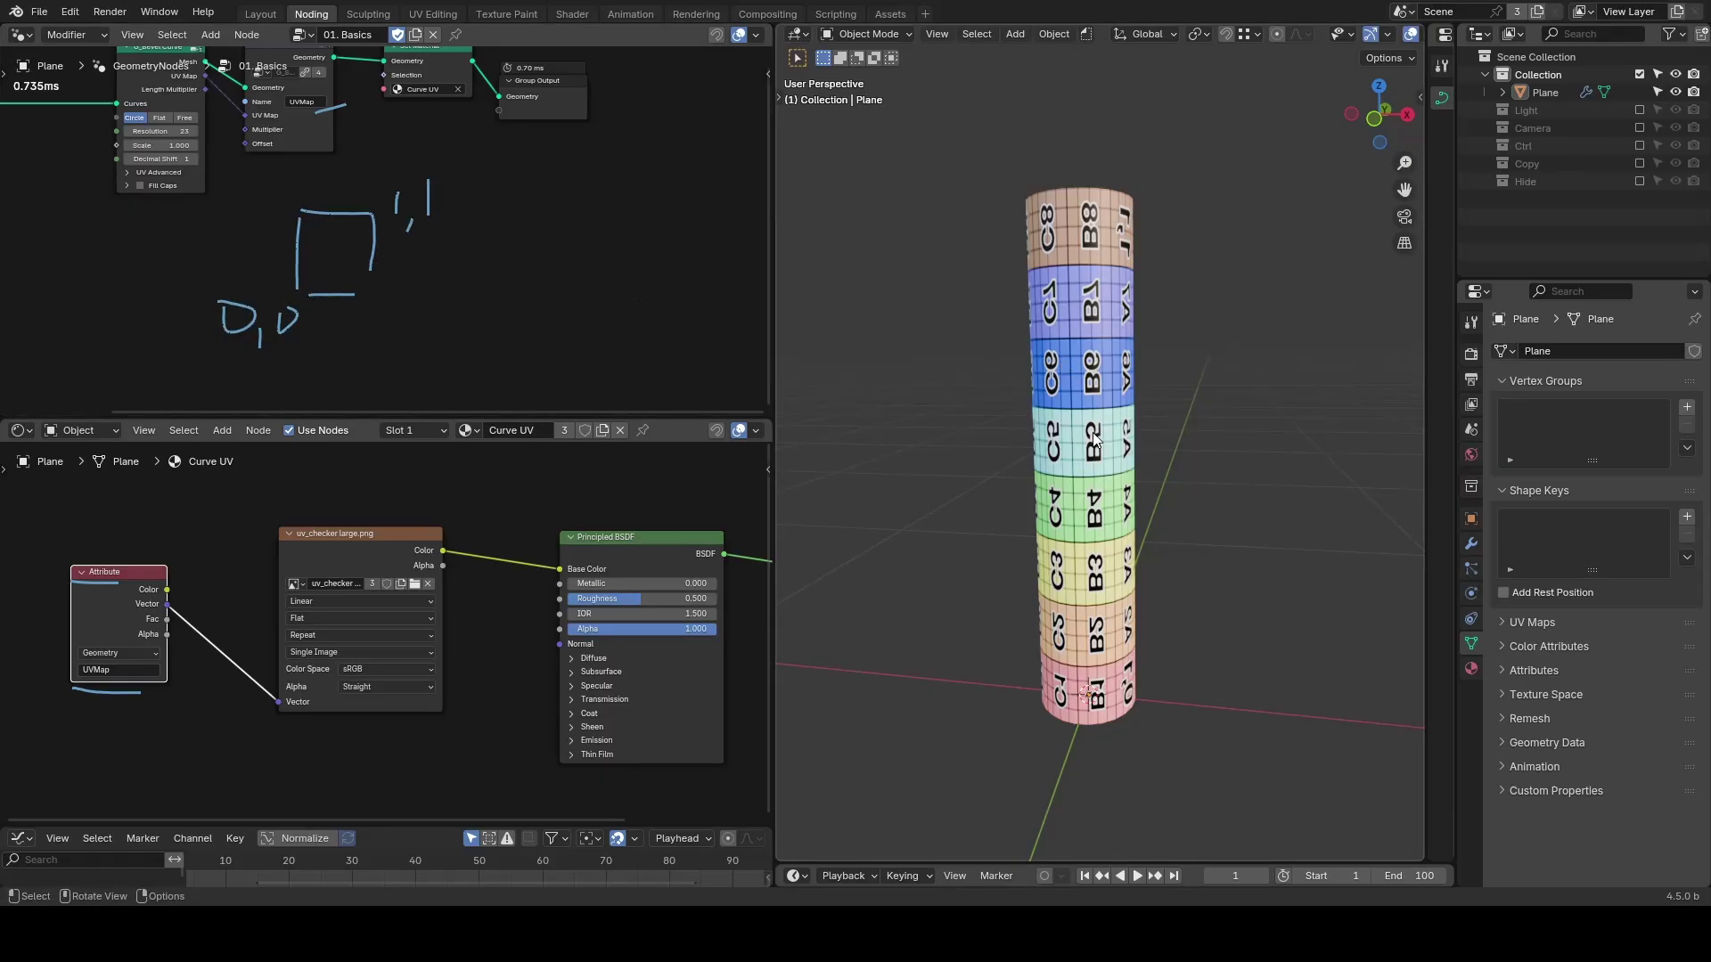
Set the End Z value of the Curve Line node to 4.2 m.
middle_drag(1097, 439, 1058, 439)
middle_drag(228, 265, 493, 314)
drag(214, 278, 252, 278)
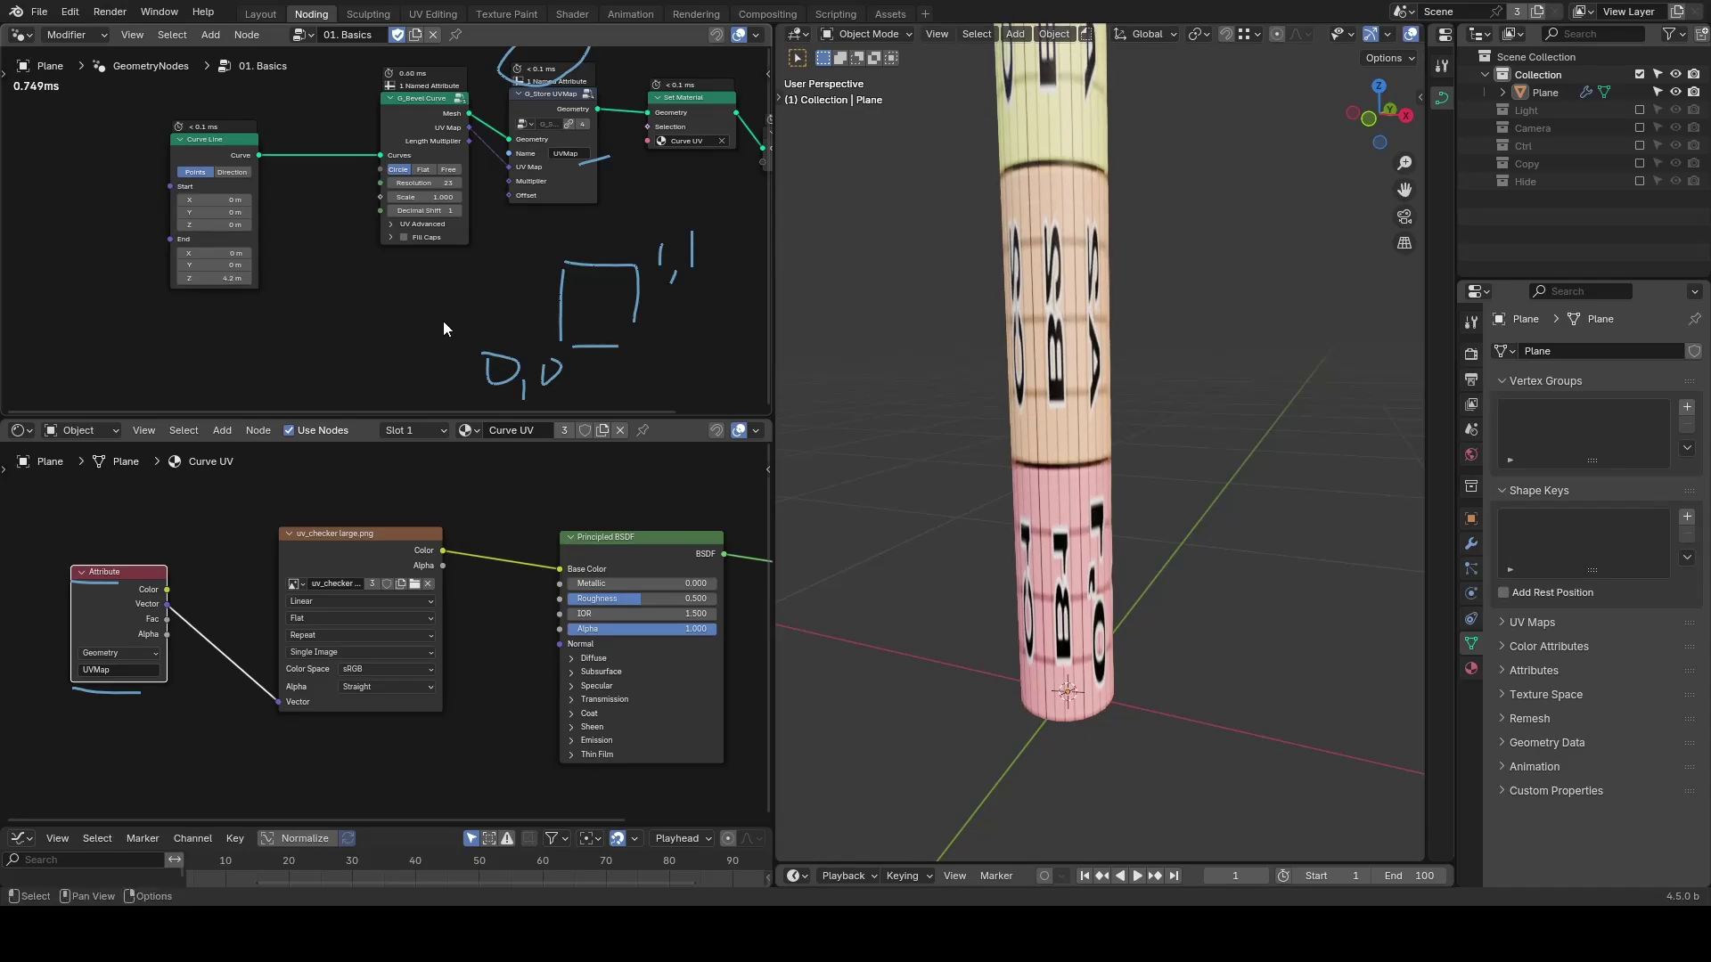
Underline G_Bevel Curve's Length Multiplier output and connect it to the Multiplier input of G_Store UVMap.
scroll(442, 321, down, 3)
middle_drag(442, 321, 395, 366)
scroll(402, 341, up, 8)
mouse_move(367, 192)
mouse_down()
mouse_move(322, 205)
mouse_move(380, 222)
mouse_up()
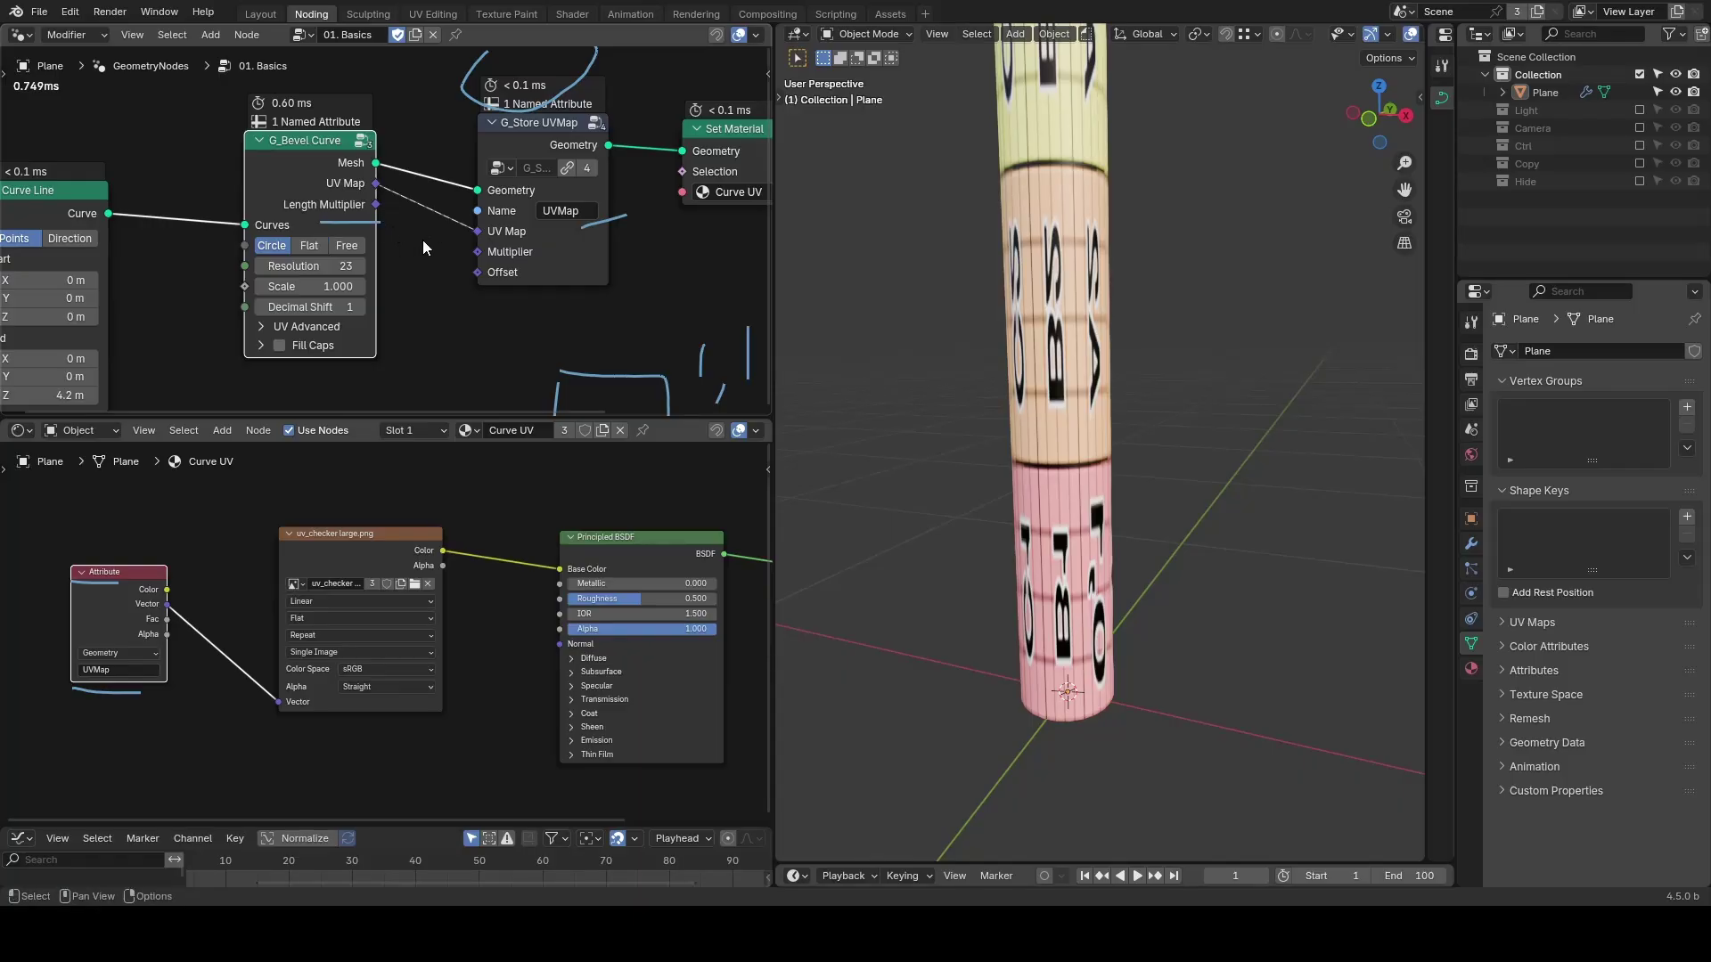
drag(376, 204, 477, 251)
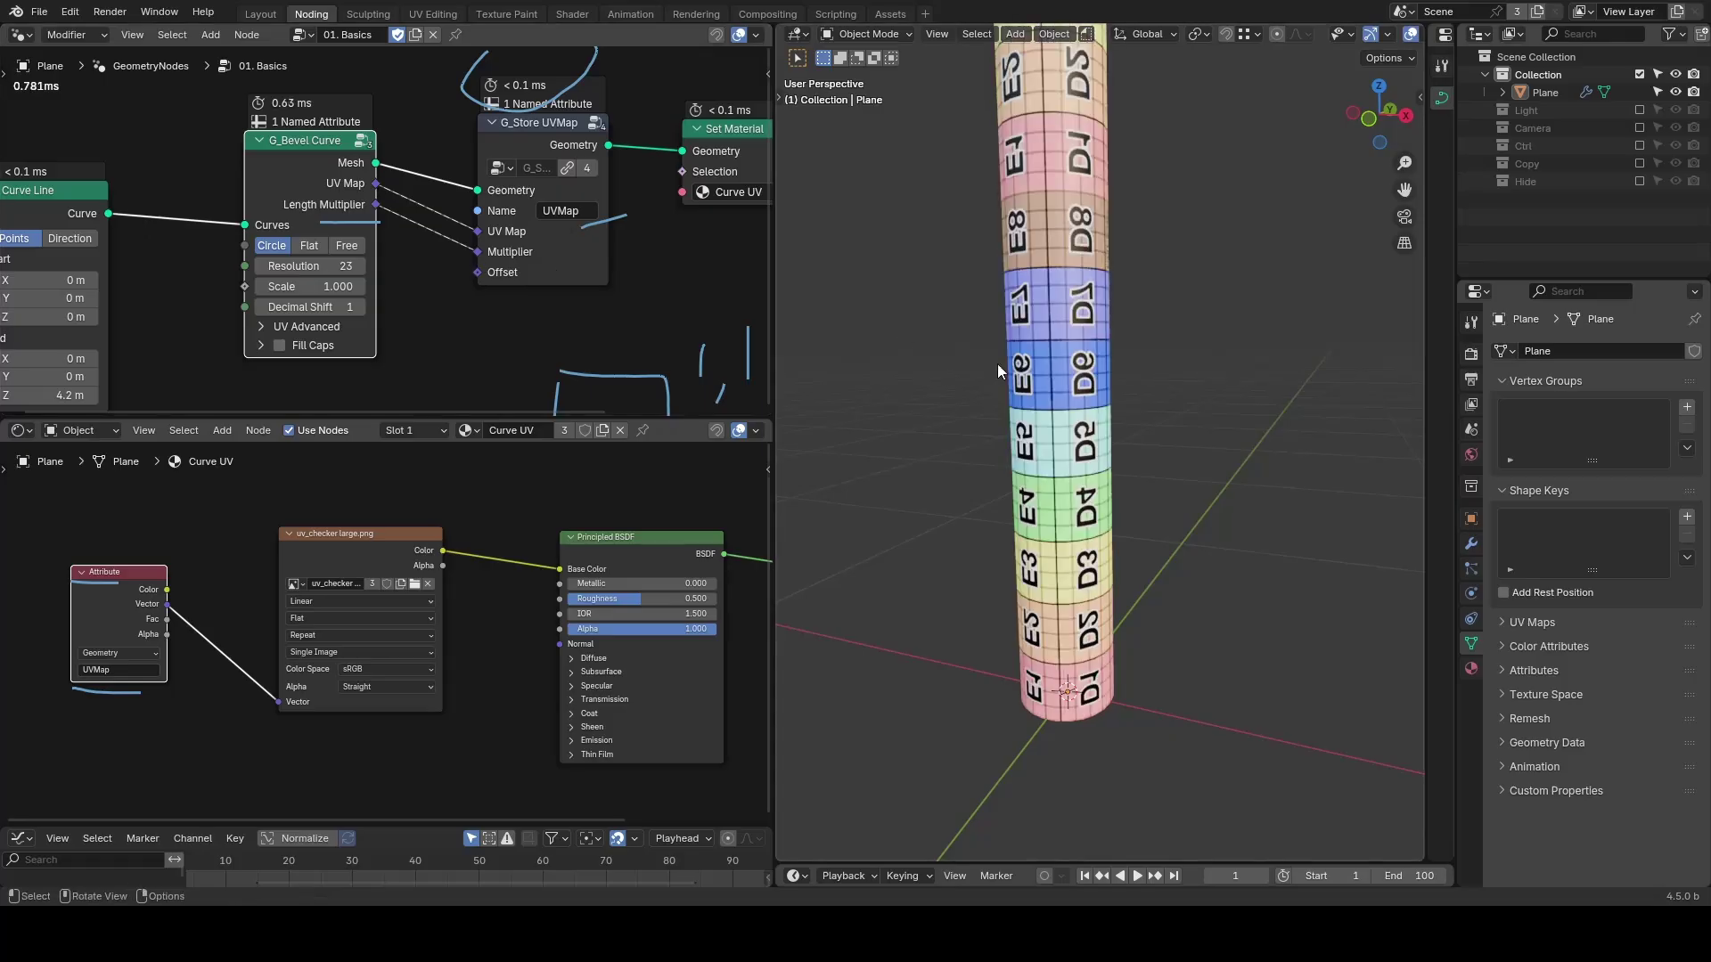
Try varying the Curve Line's End Z value to check how the checker texture follows the tube's length.
scroll(545, 295, down, 3)
scroll(987, 368, down, 3)
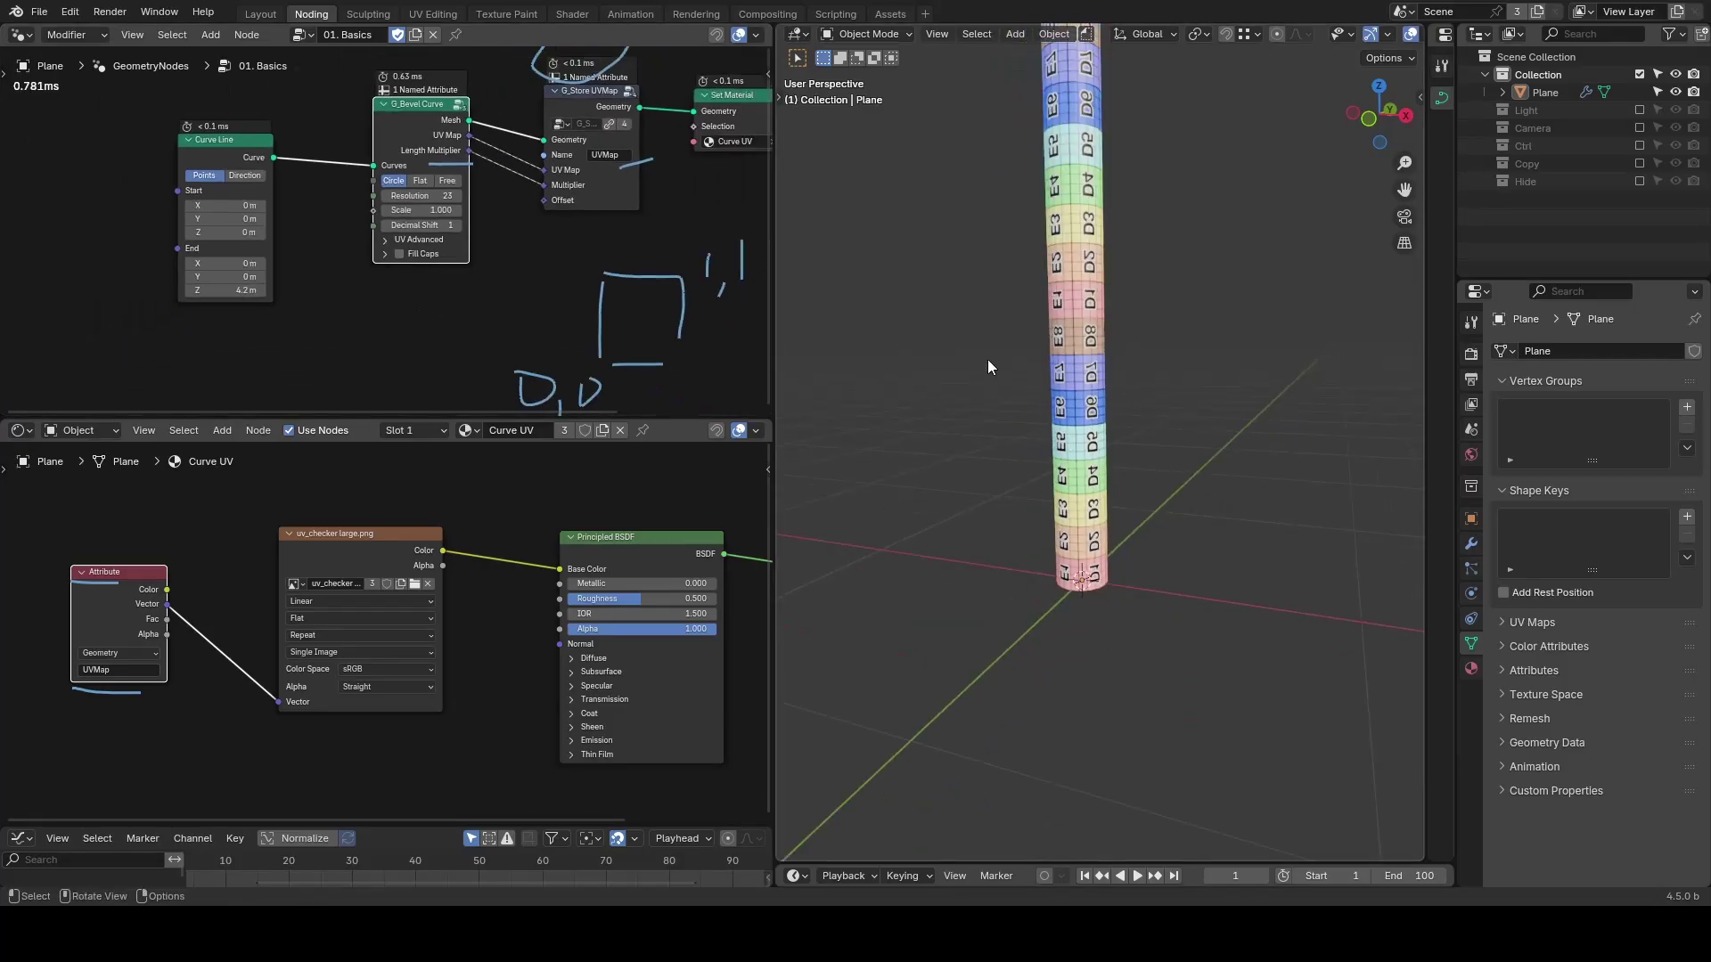
mouse_move(234, 290)
mouse_down()
mouse_move(178, 289)
mouse_move(217, 289)
mouse_up()
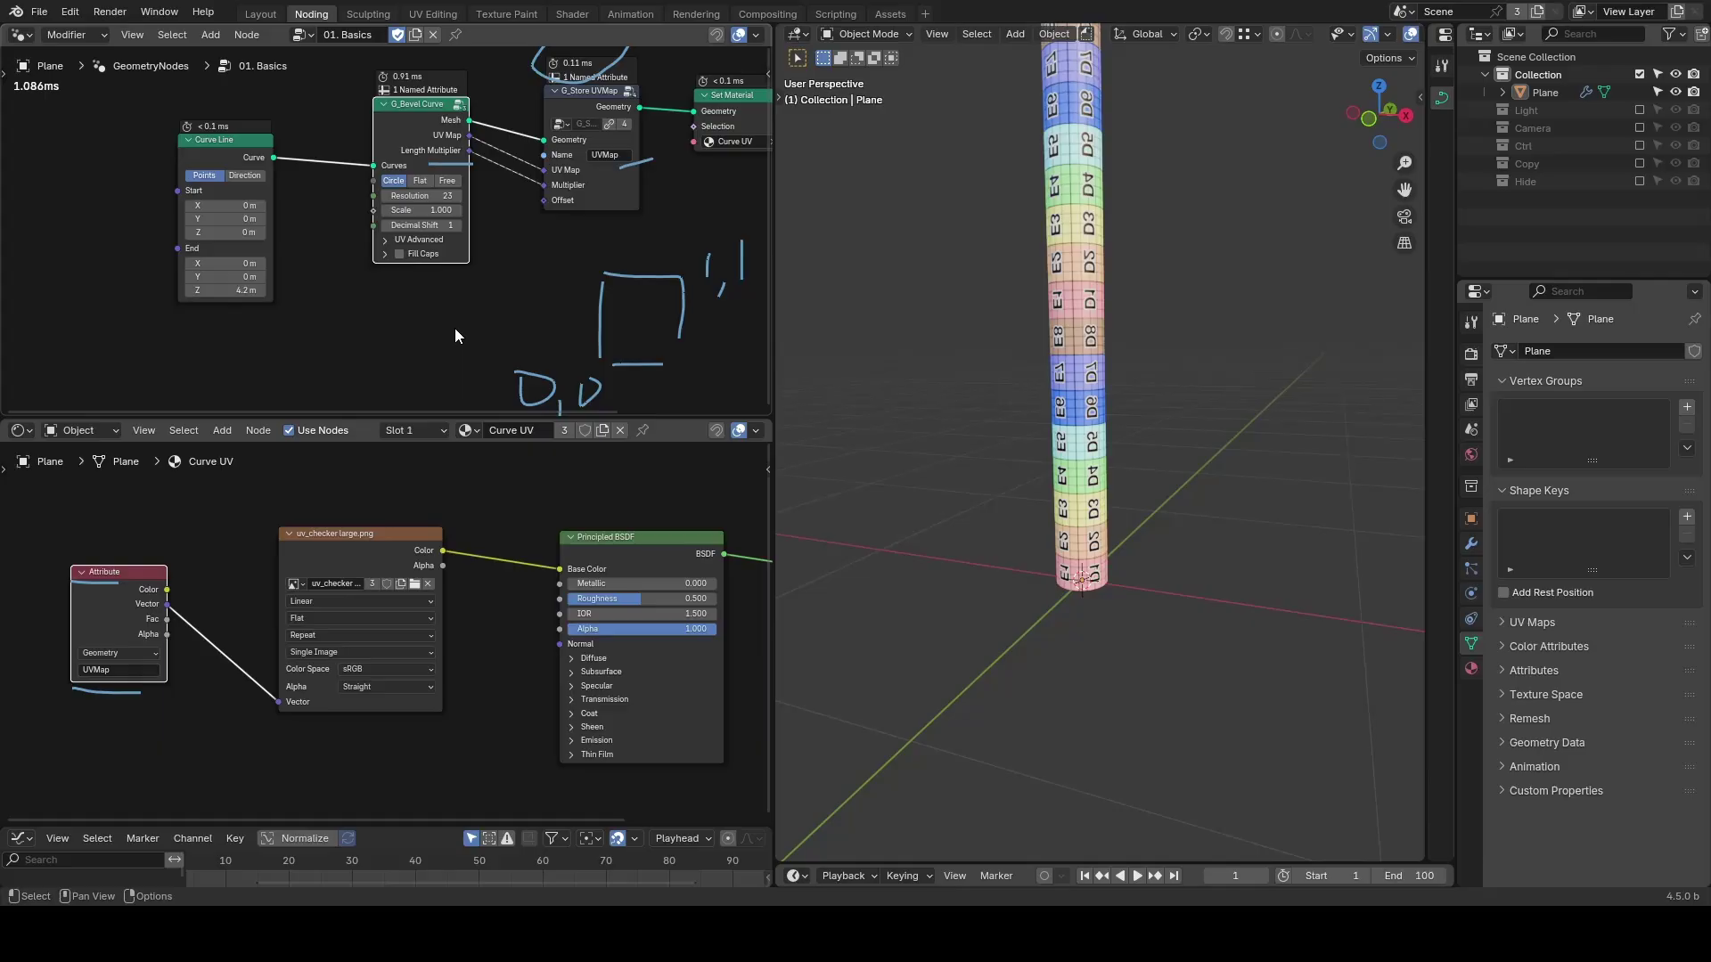
Enlarge the geometry node editor and erase the UV square sketch with its corner labels.
scroll(687, 326, down, 3)
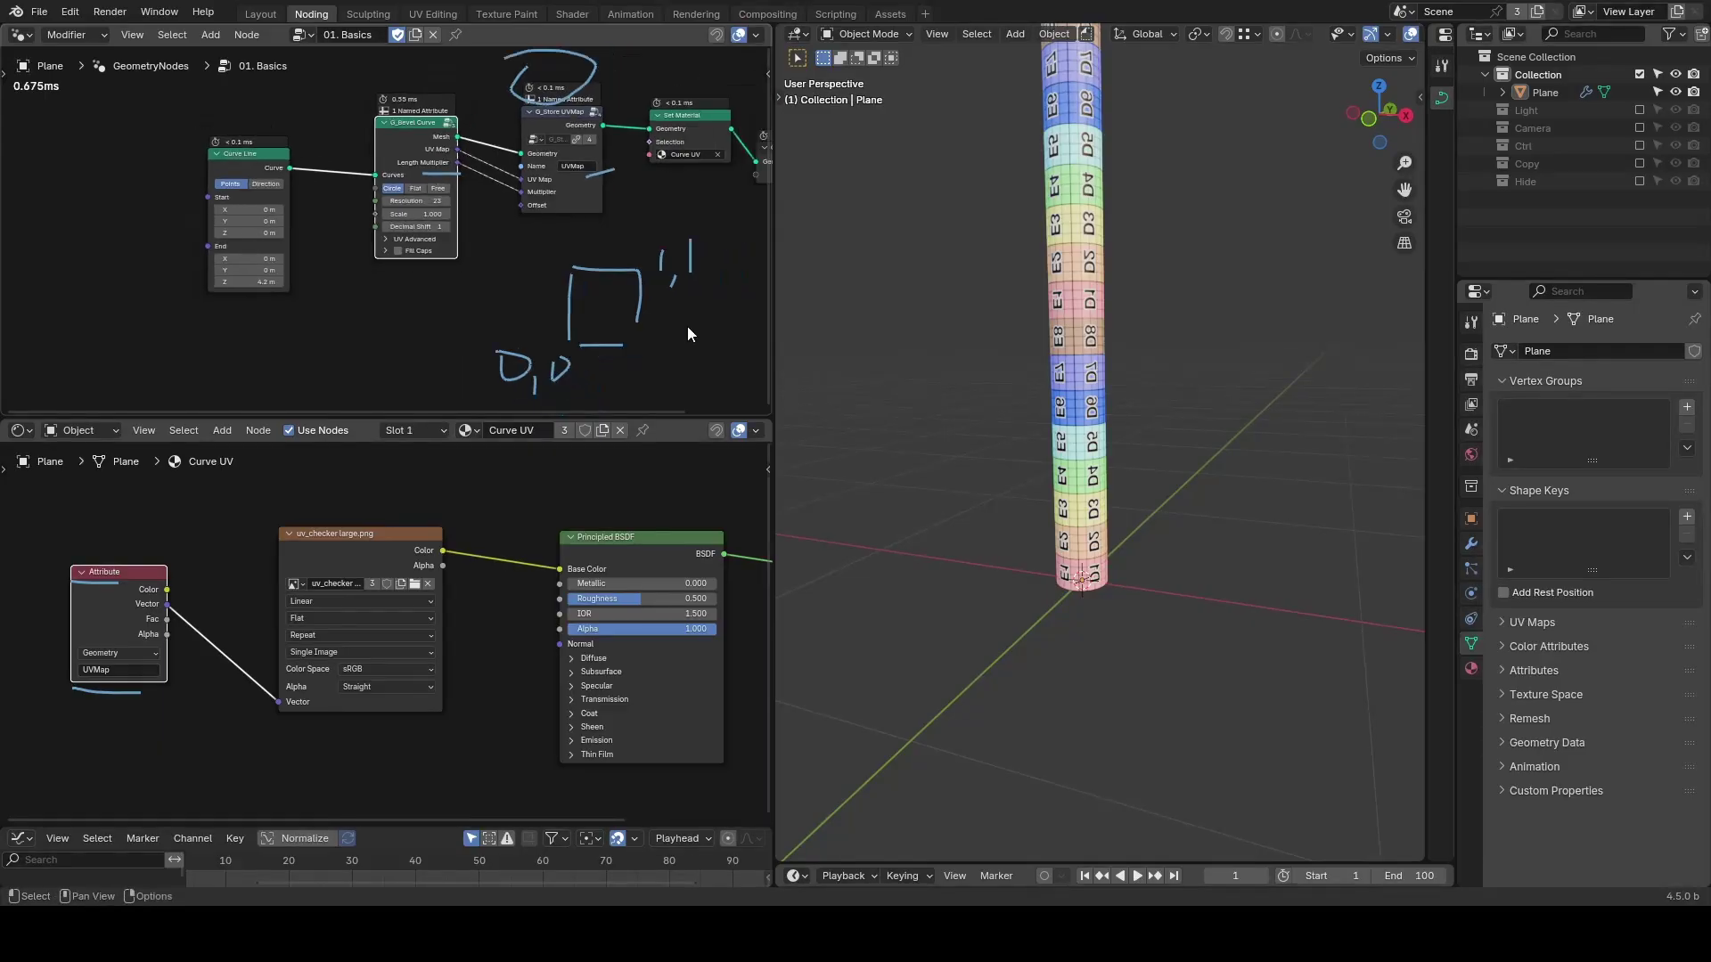
drag(555, 416, 554, 573)
mouse_move(499, 209)
right_down()
mouse_move(489, 141)
mouse_move(378, 478)
mouse_move(609, 342)
right_up()
scroll(583, 340, up, 1)
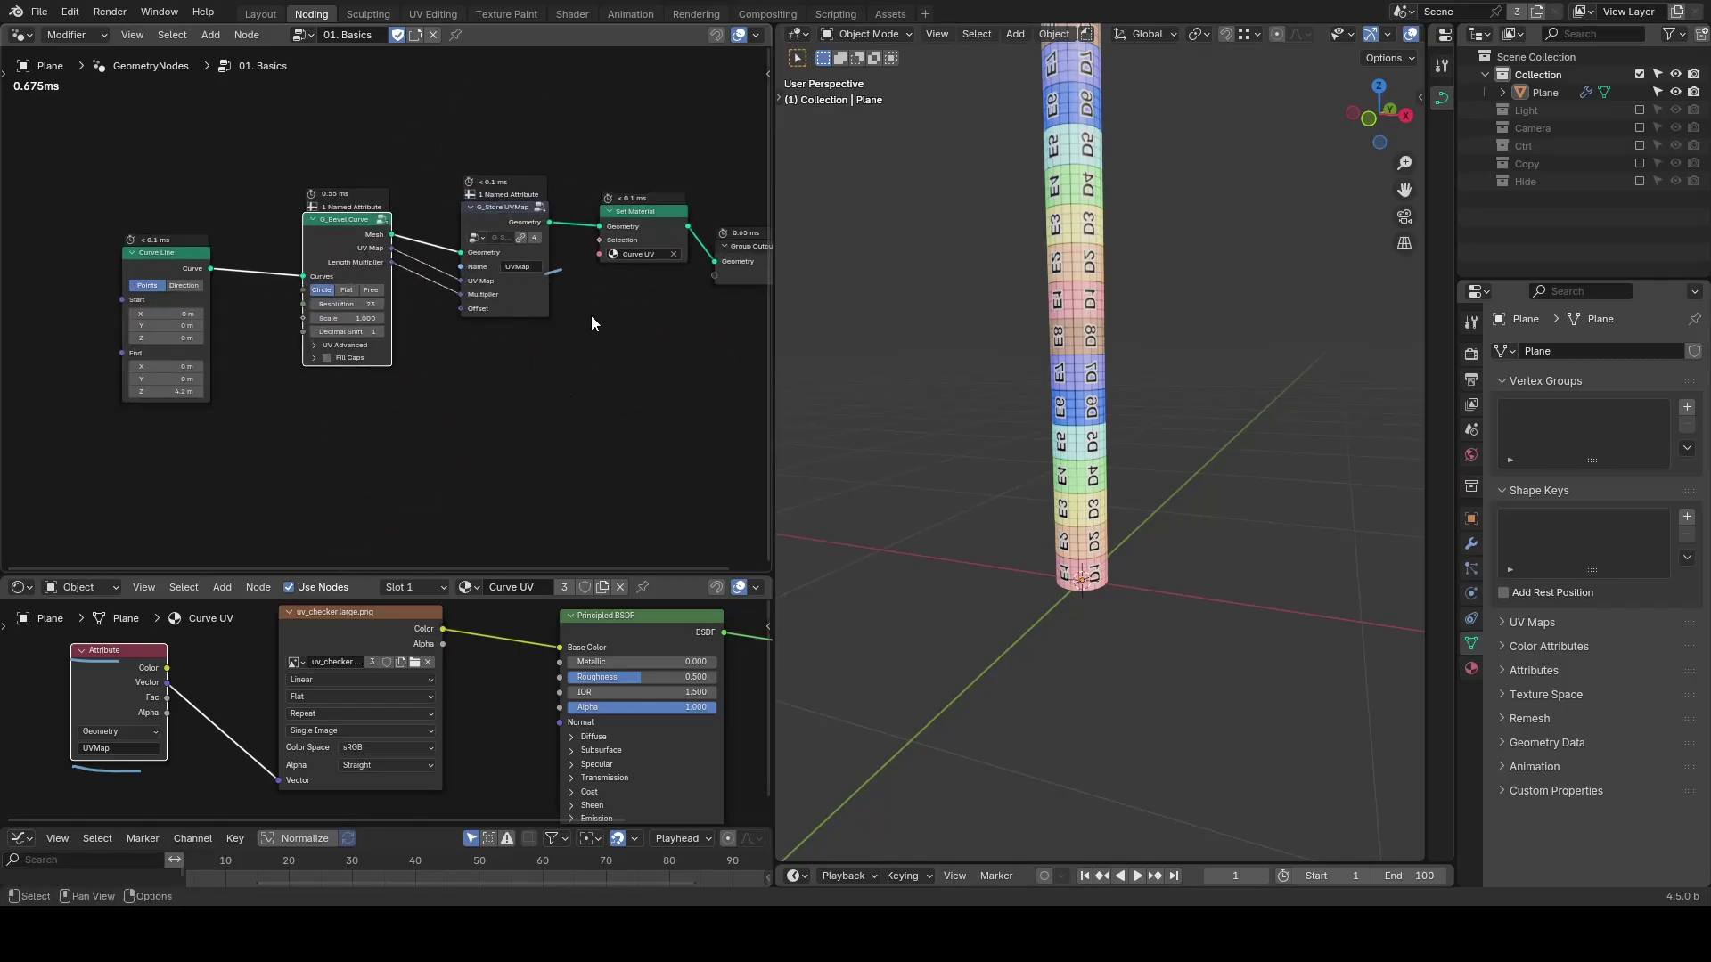
Switch the modifier to the 02. Bevel Curve UV node group and move the UVMap G_Store UVMap node higher.
click(304, 41)
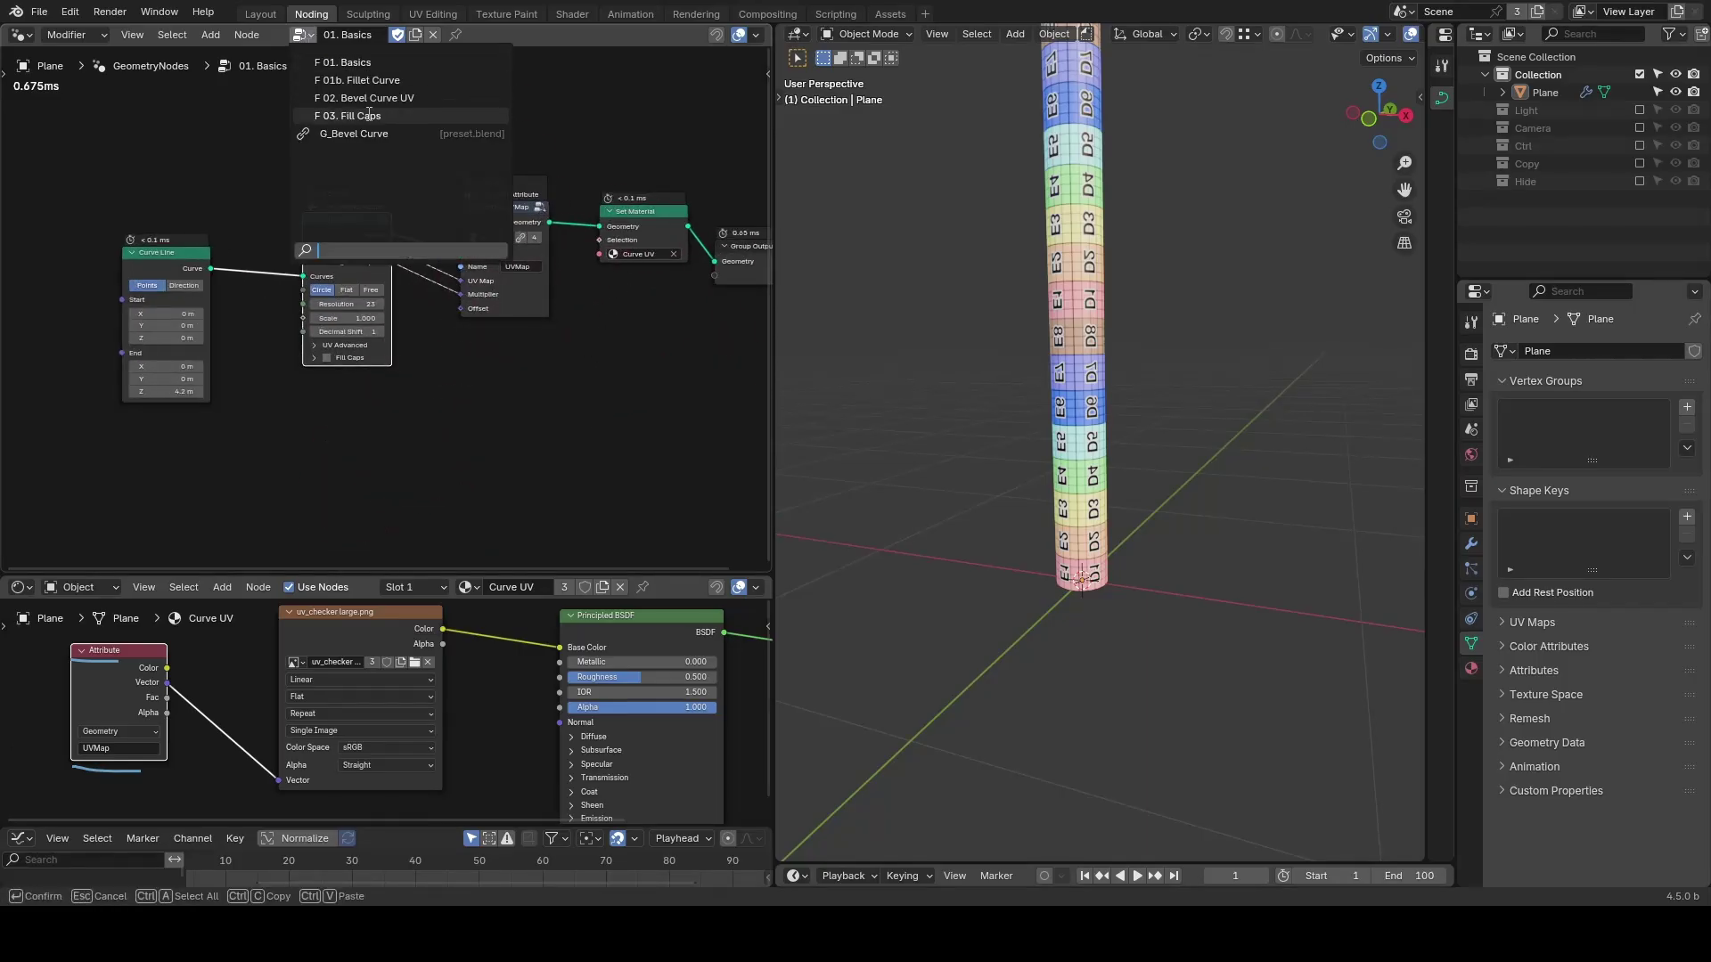
click(392, 100)
scroll(512, 368, up, 1)
middle_drag(447, 357, 494, 401)
scroll(392, 312, up, 2)
drag(333, 226, 331, 135)
Shift the Color Ramp stop in the Curve UV B material and nudge the G_Store UVMap node named UVL.
mouse_move(361, 685)
mouse_down()
mouse_move(410, 692)
mouse_move(301, 688)
mouse_move(350, 688)
mouse_up()
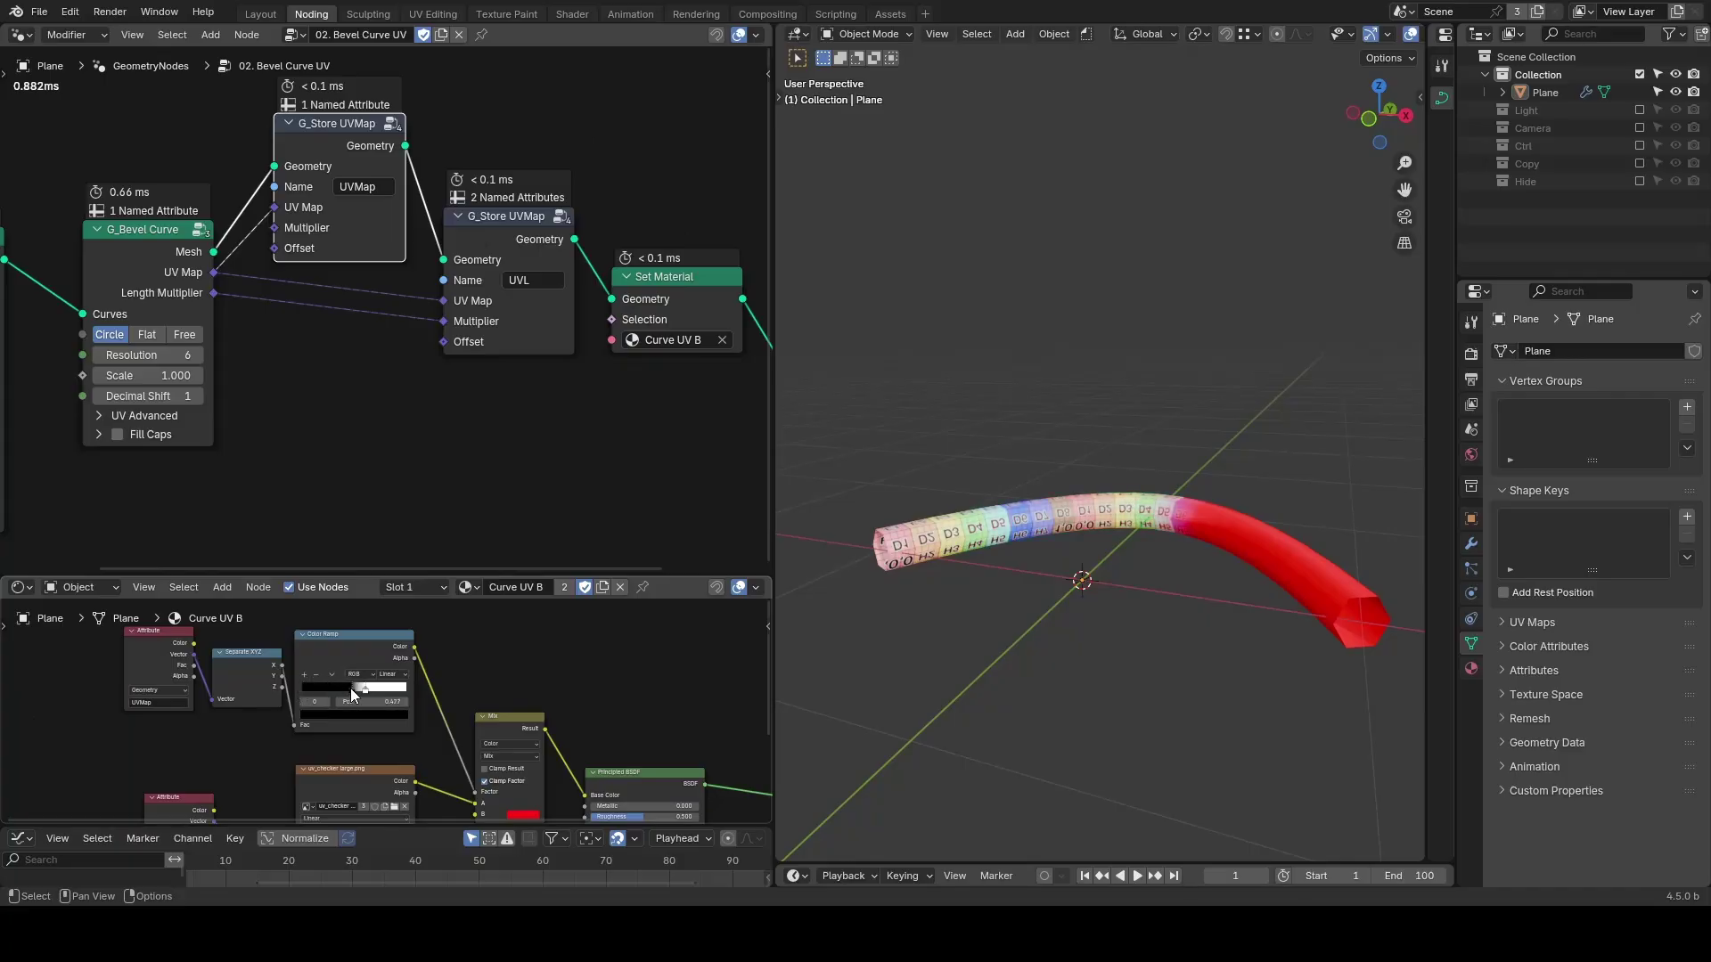
drag(484, 239, 480, 249)
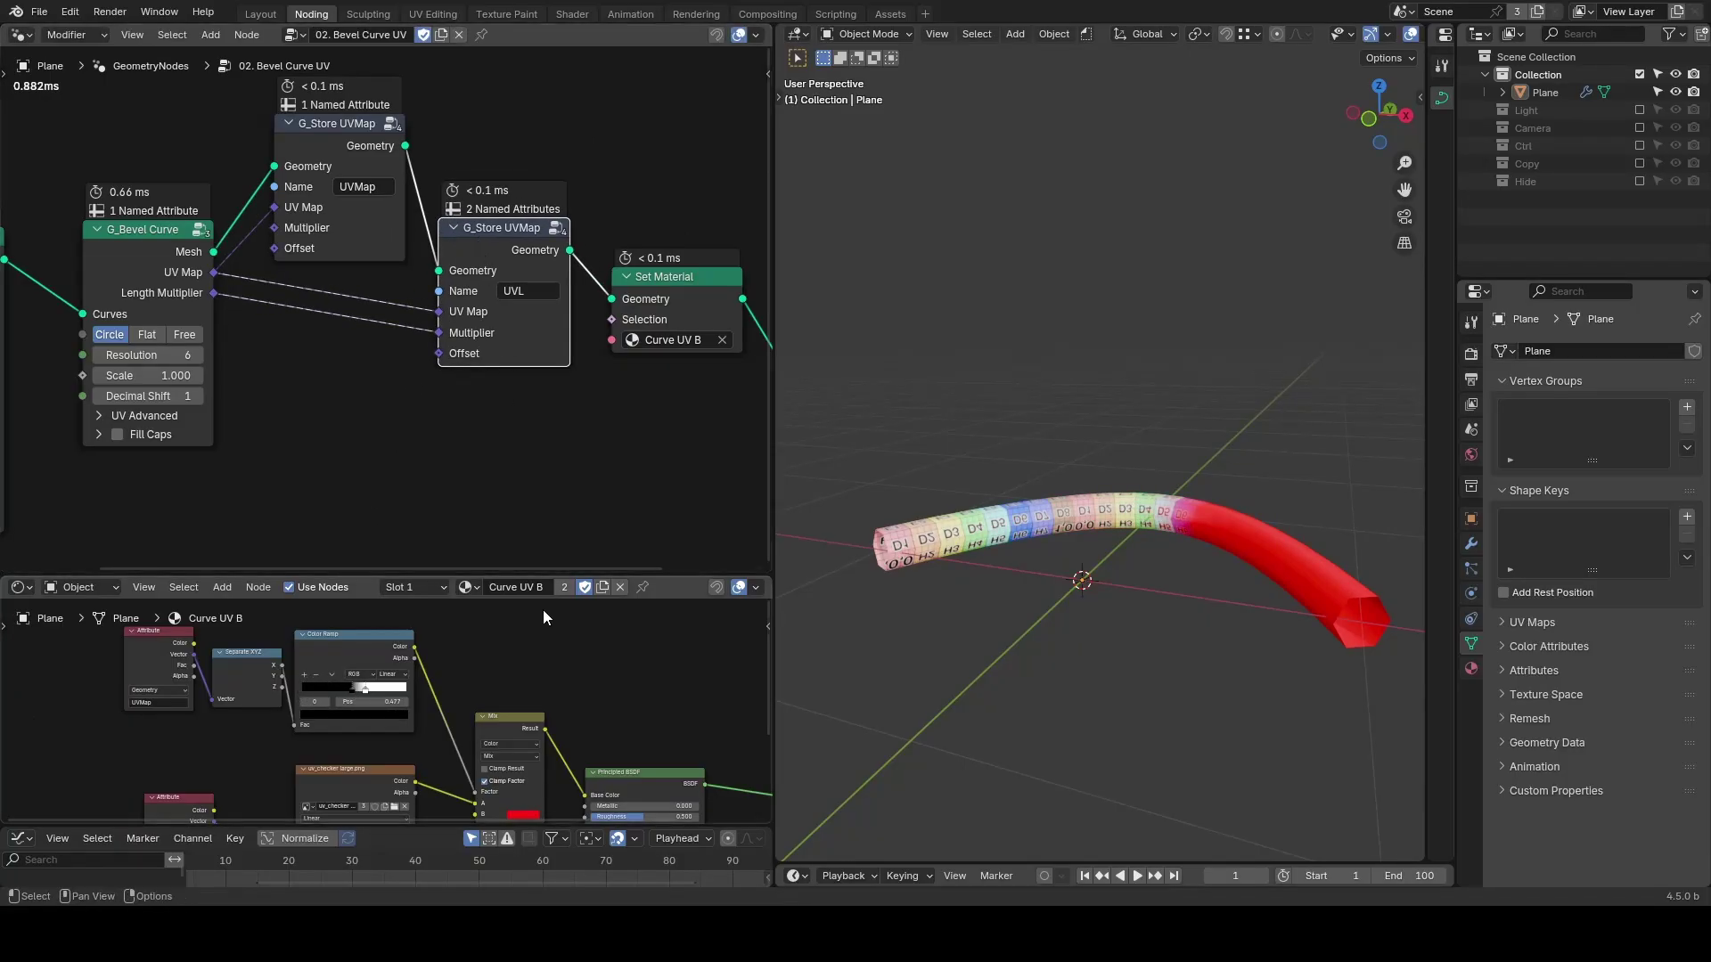
middle_drag(509, 680, 523, 576)
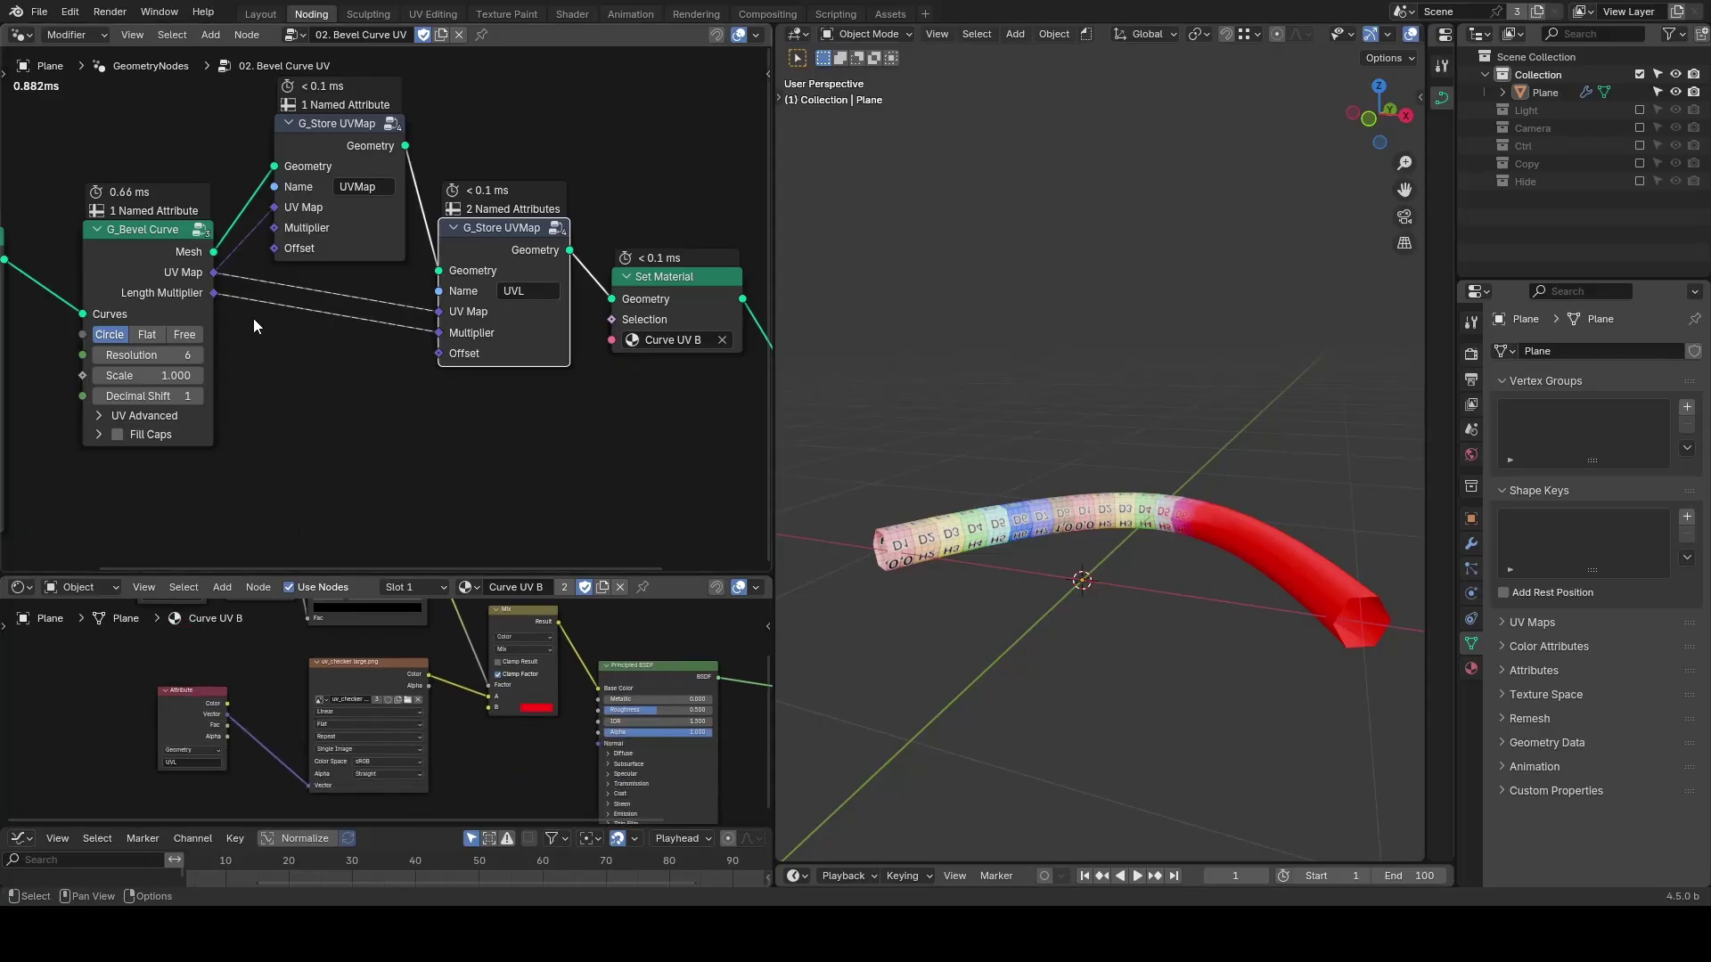
Set G_Bevel Curve's Scale to 3.780 and nudge the UVMap G_Store UVMap node slightly lower.
drag(146, 371, 399, 414)
drag(351, 124, 353, 137)
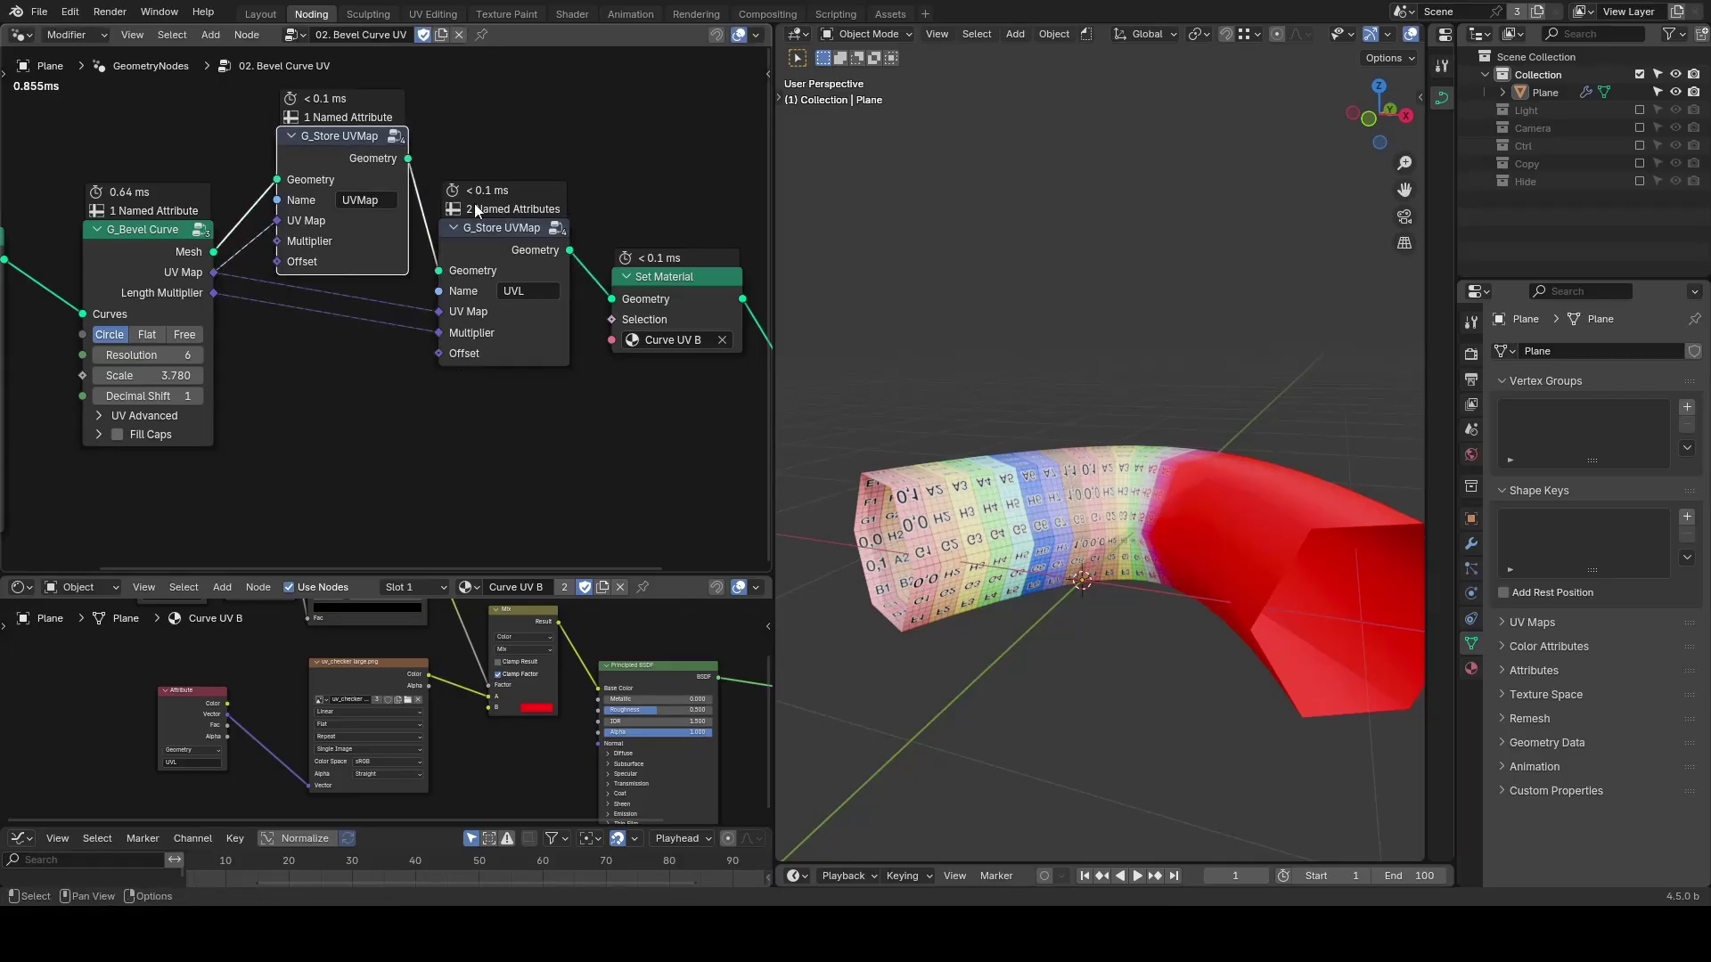
Expand G_Bevel Curve's UV Advanced section, mark its options with a vertical annotation line and collapse the section again.
key(shift)
middle_drag(276, 458, 376, 417)
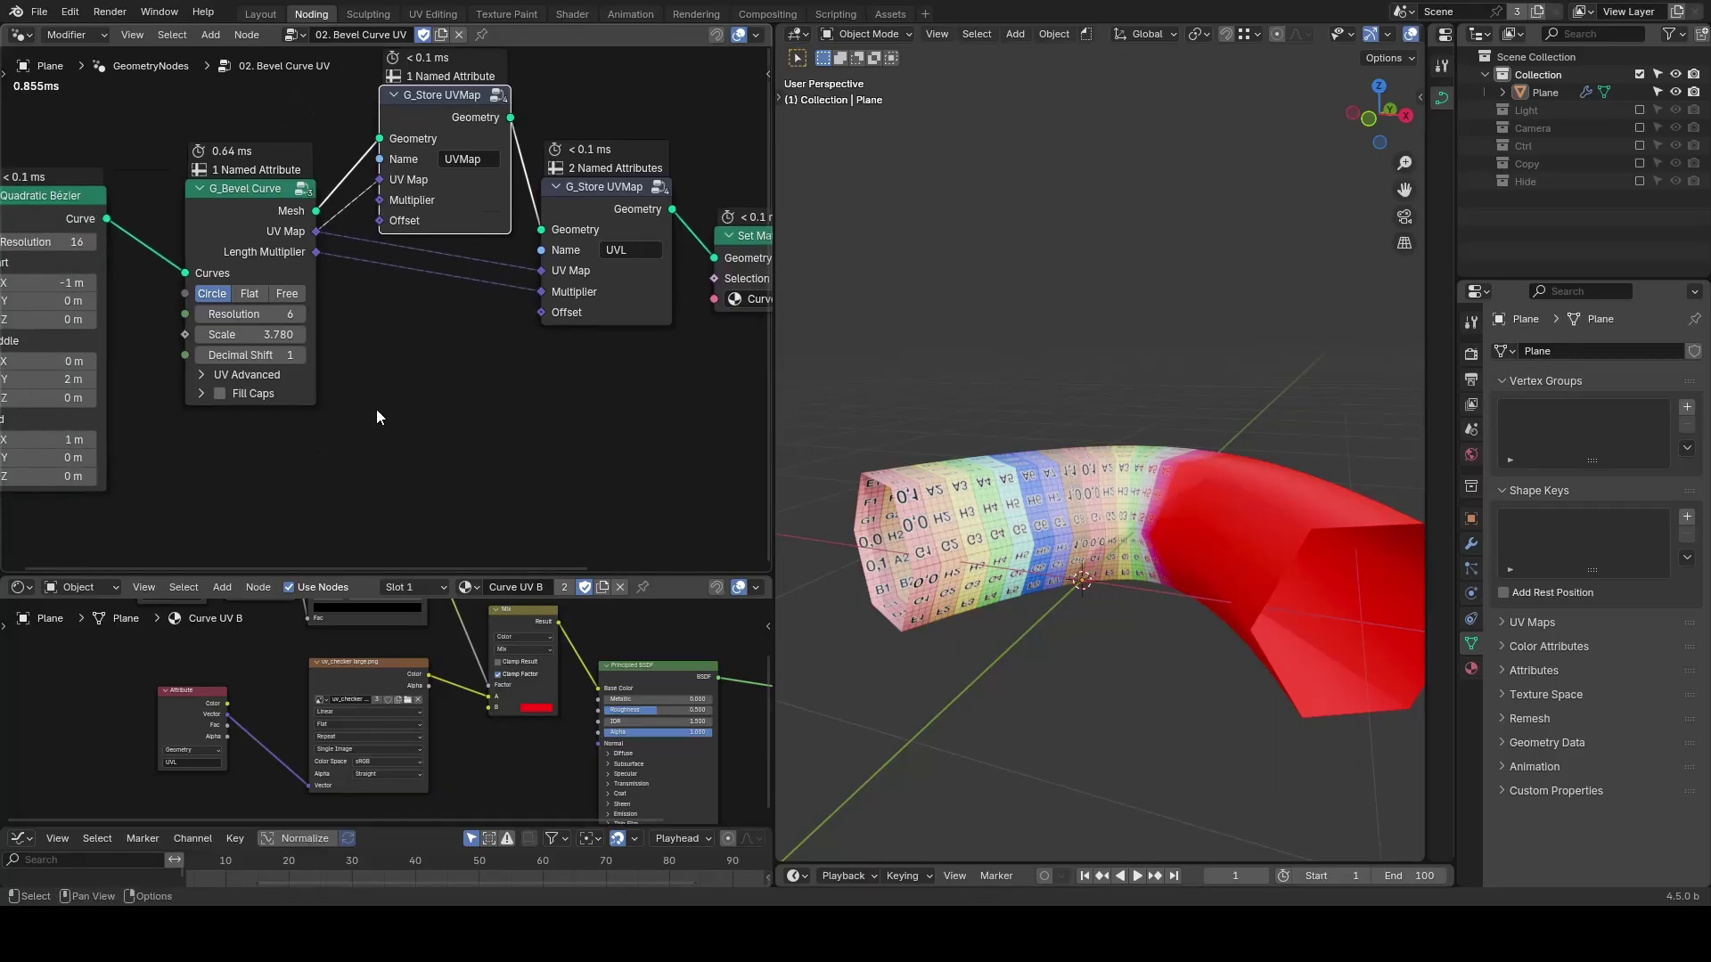
click(228, 375)
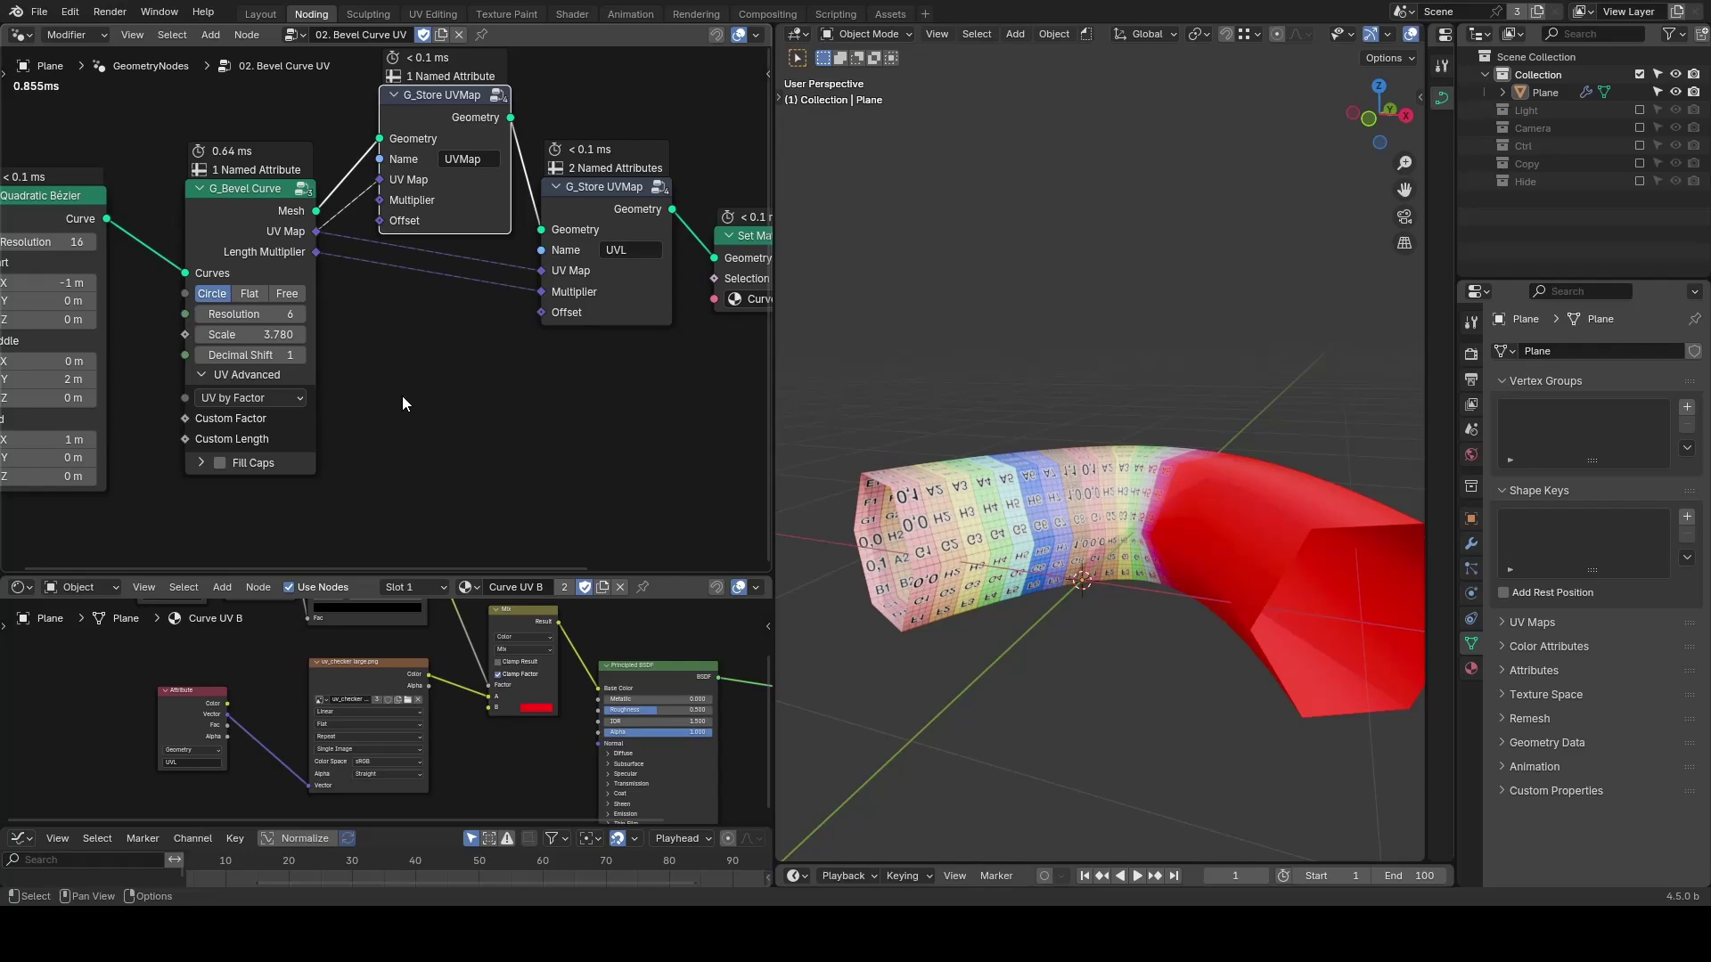
key(d)
drag(339, 397, 339, 455)
click(217, 375)
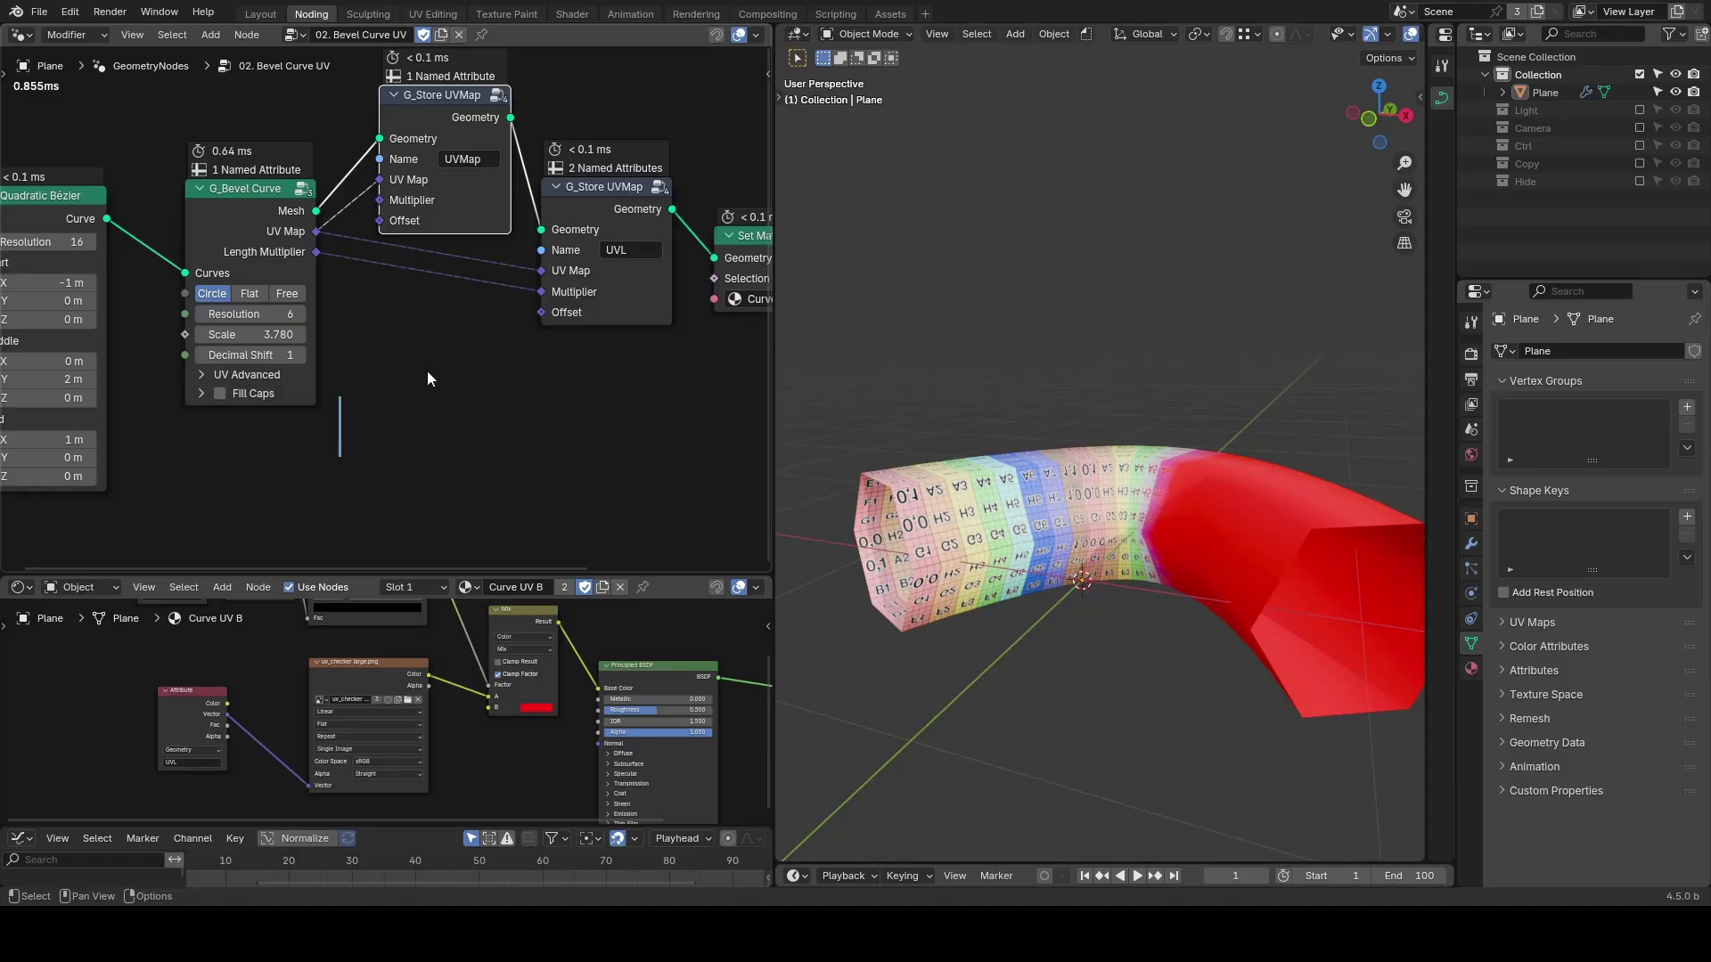
Enlarge the geometry node editor over the shader editor and switch to the 03. Fill Caps node group.
drag(377, 575, 377, 801)
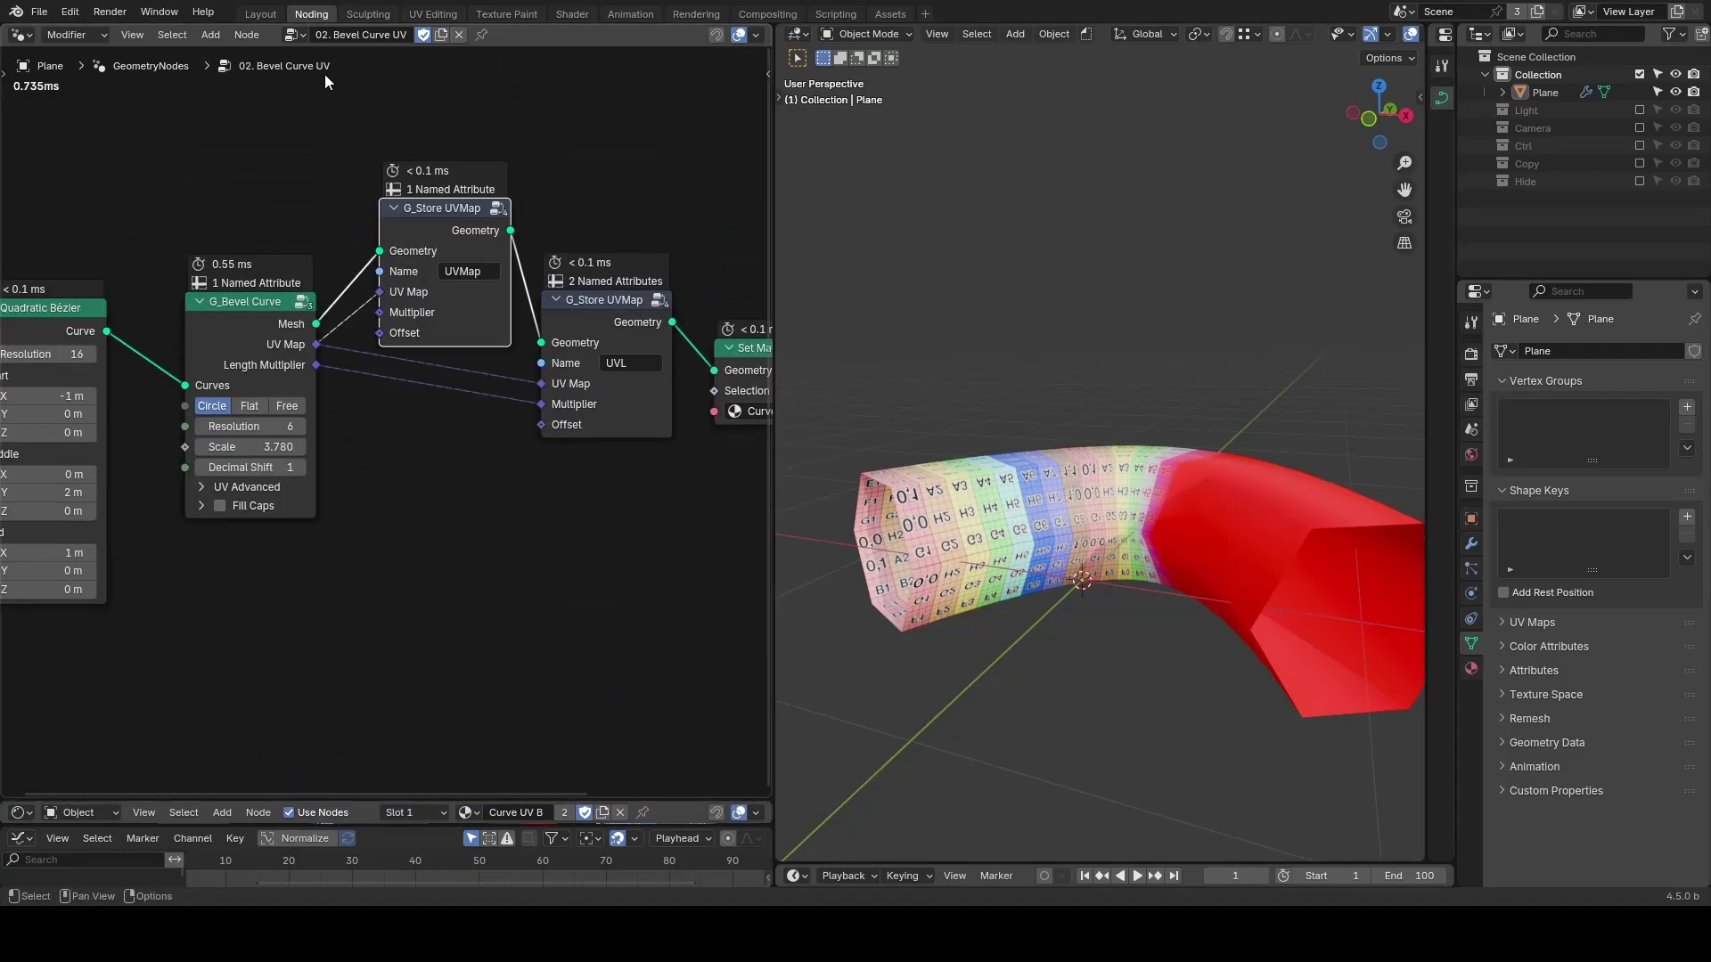
click(295, 37)
click(348, 116)
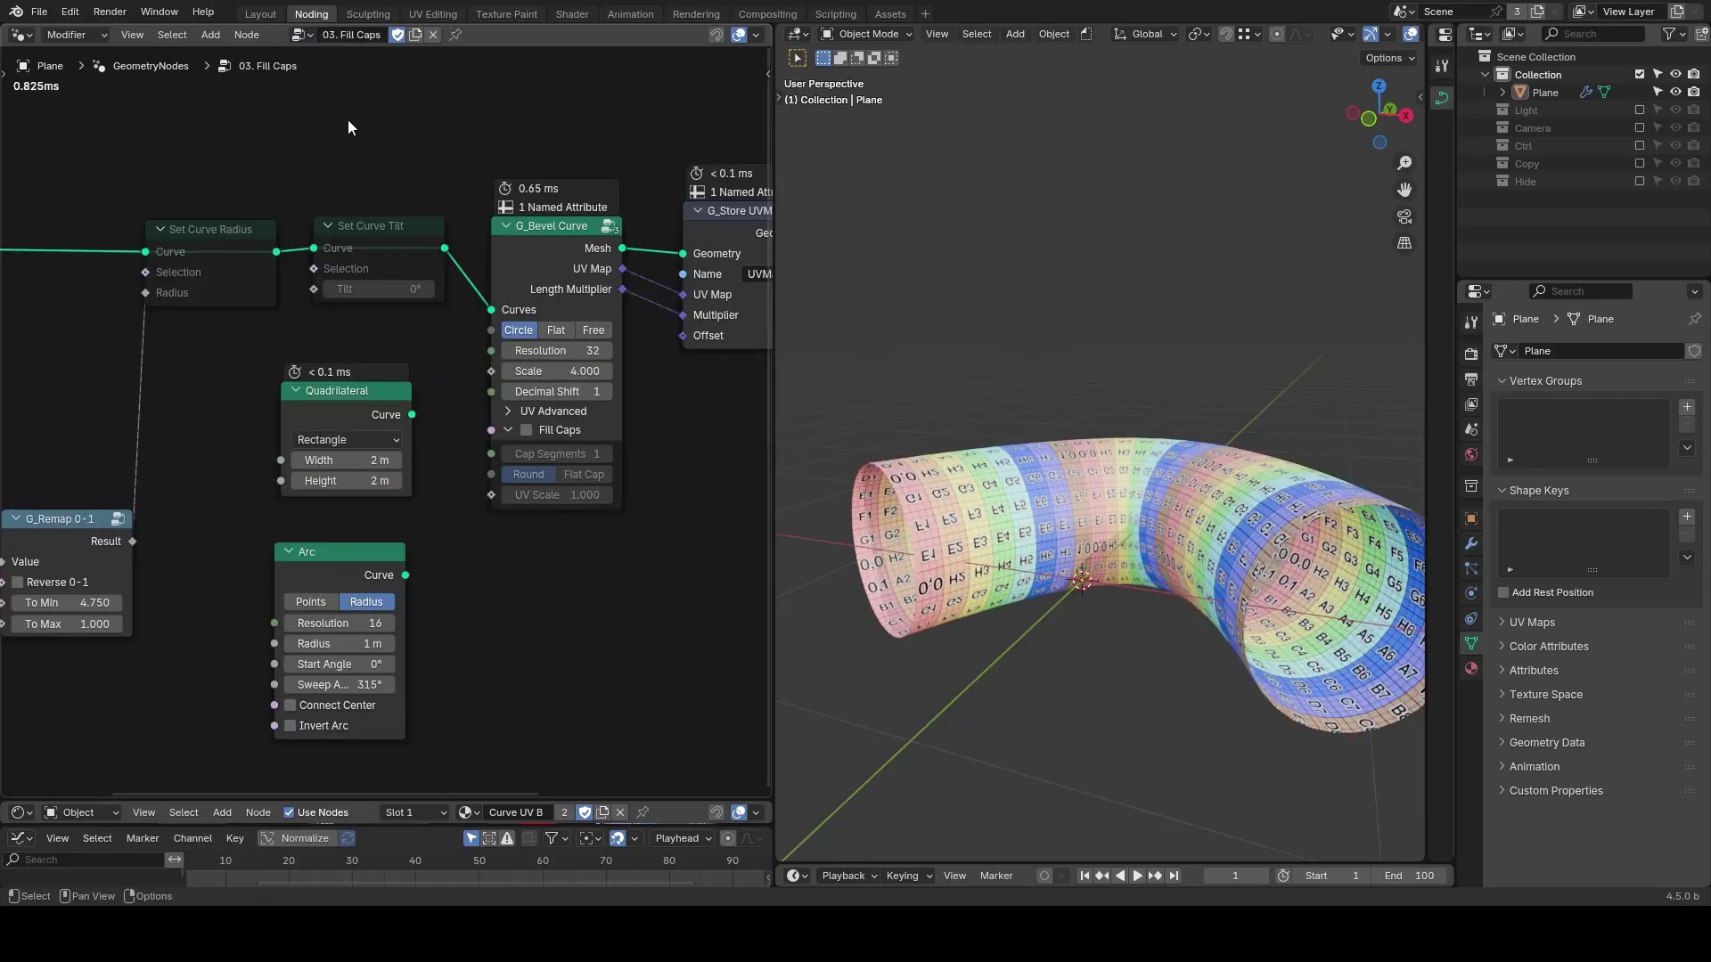
Set the viewport shading to Solid and frame the whole bevelled tube with its open ends in view.
key(z)
click(1164, 394)
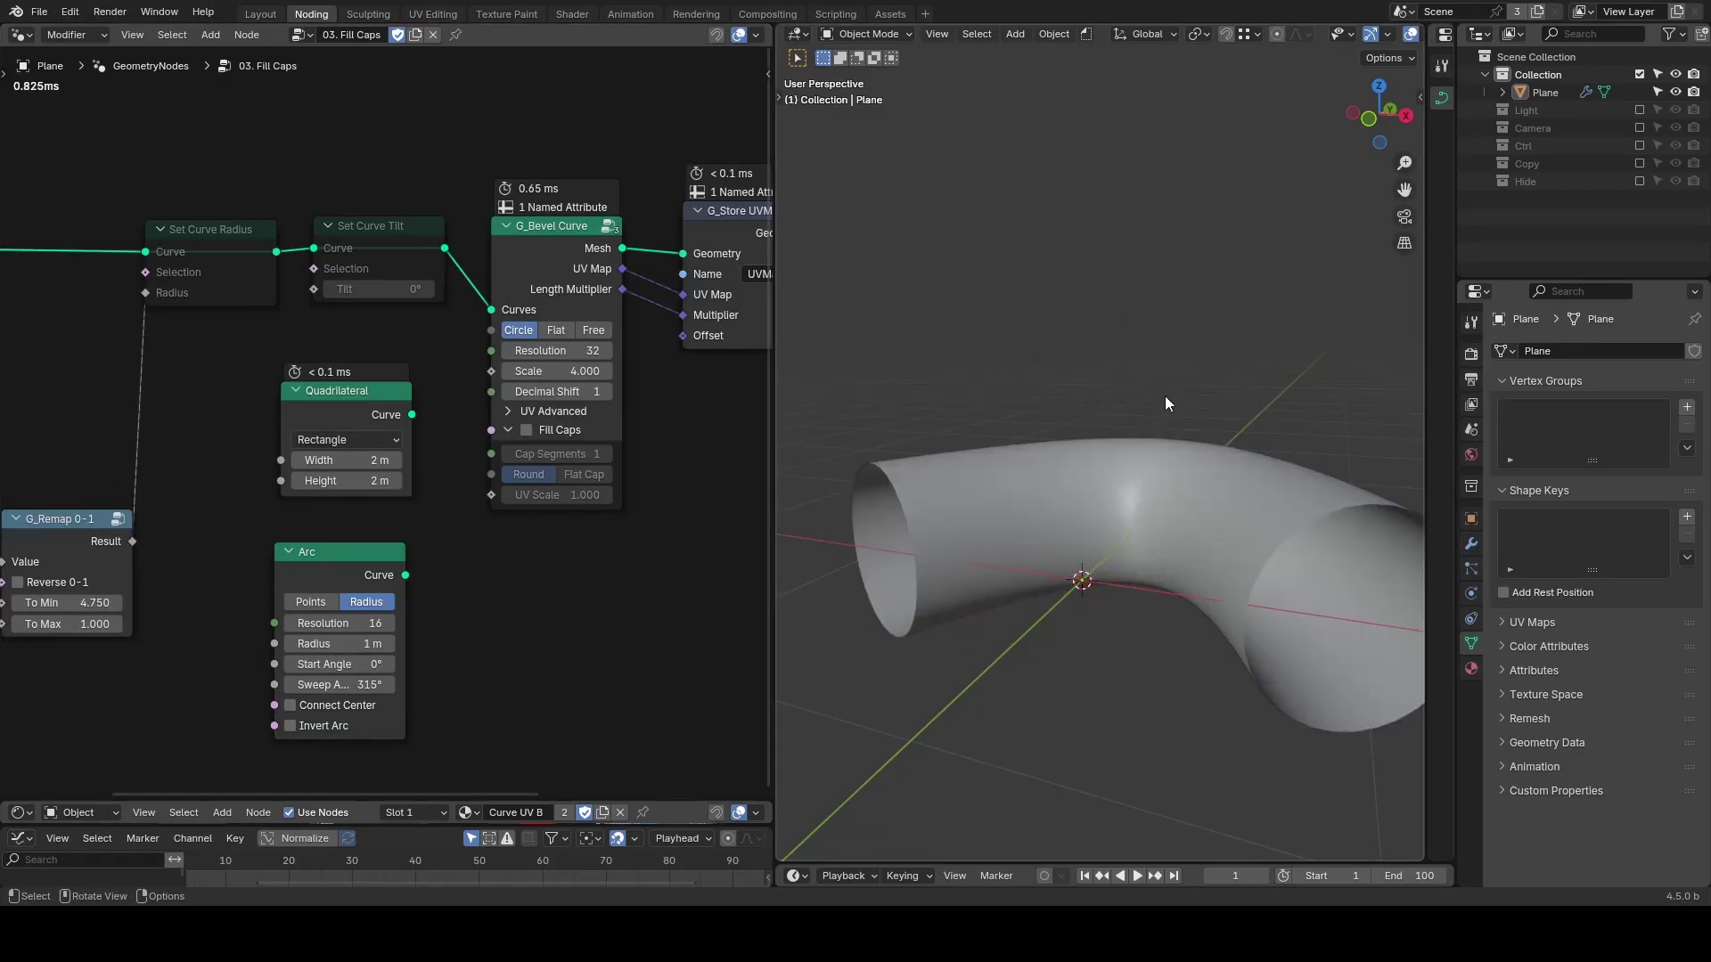
middle_drag(1163, 396, 1130, 451)
scroll(1130, 451, down, 2)
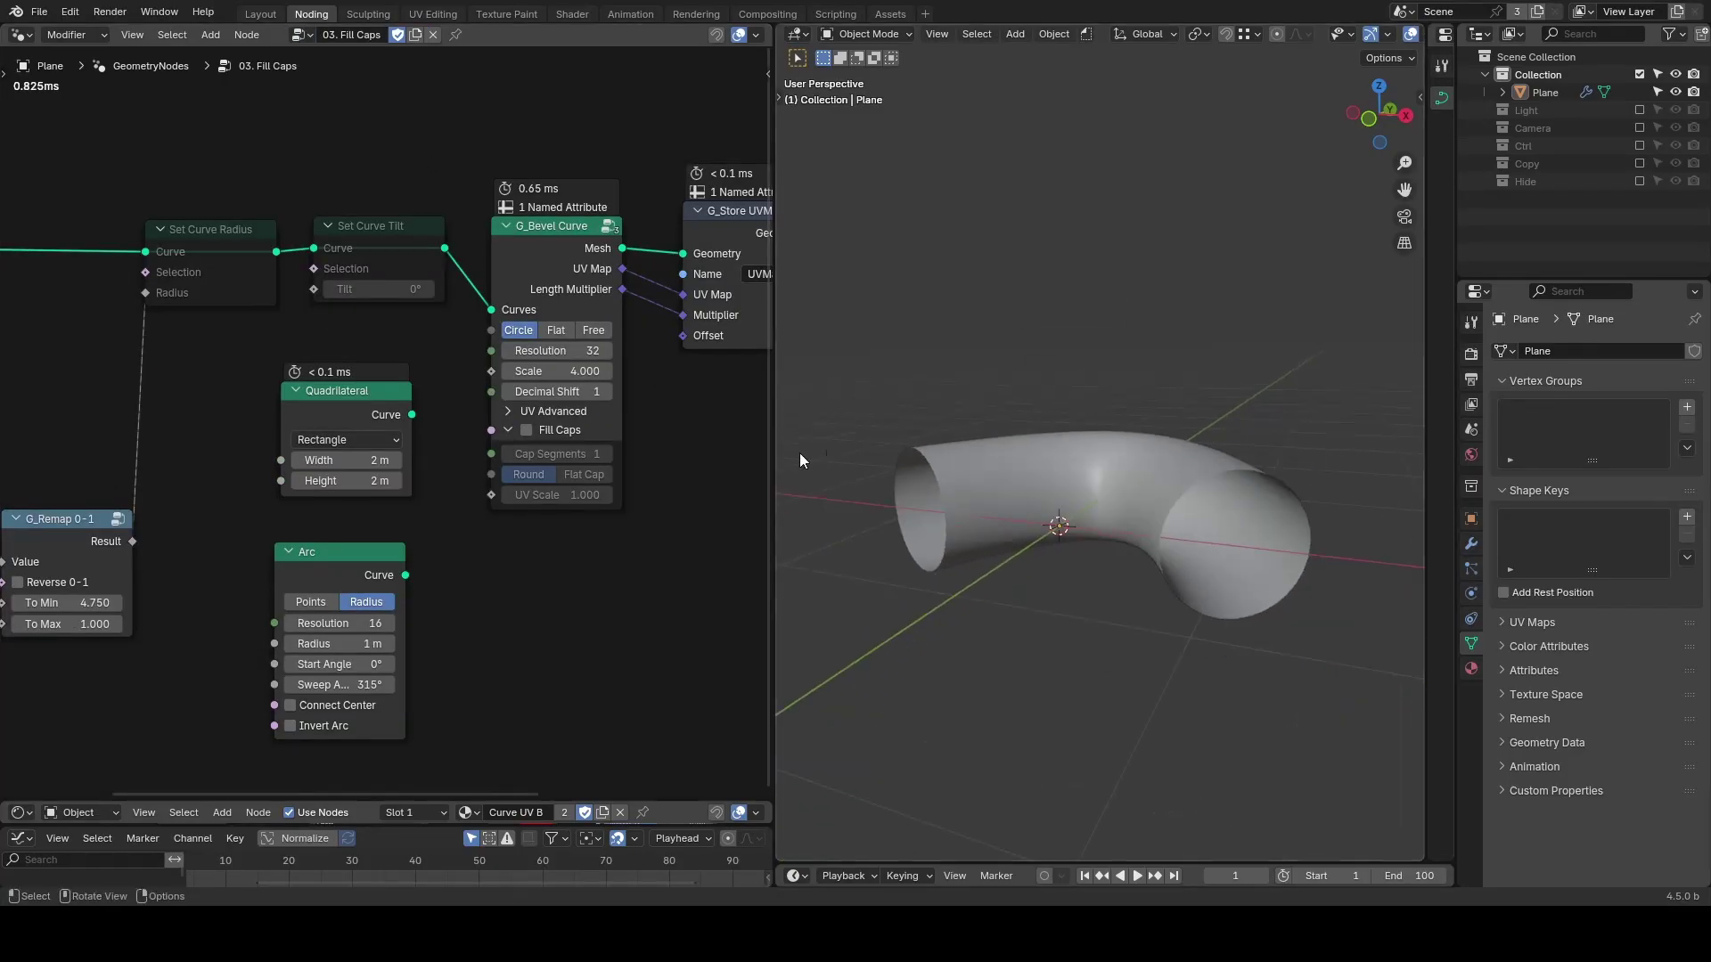
Enable Fill Caps on the G_Bevel Curve node and set the cap type to Flat Cap.
click(527, 430)
mouse_move(1187, 497)
middle_down()
mouse_move(1215, 517)
mouse_move(1193, 517)
middle_up()
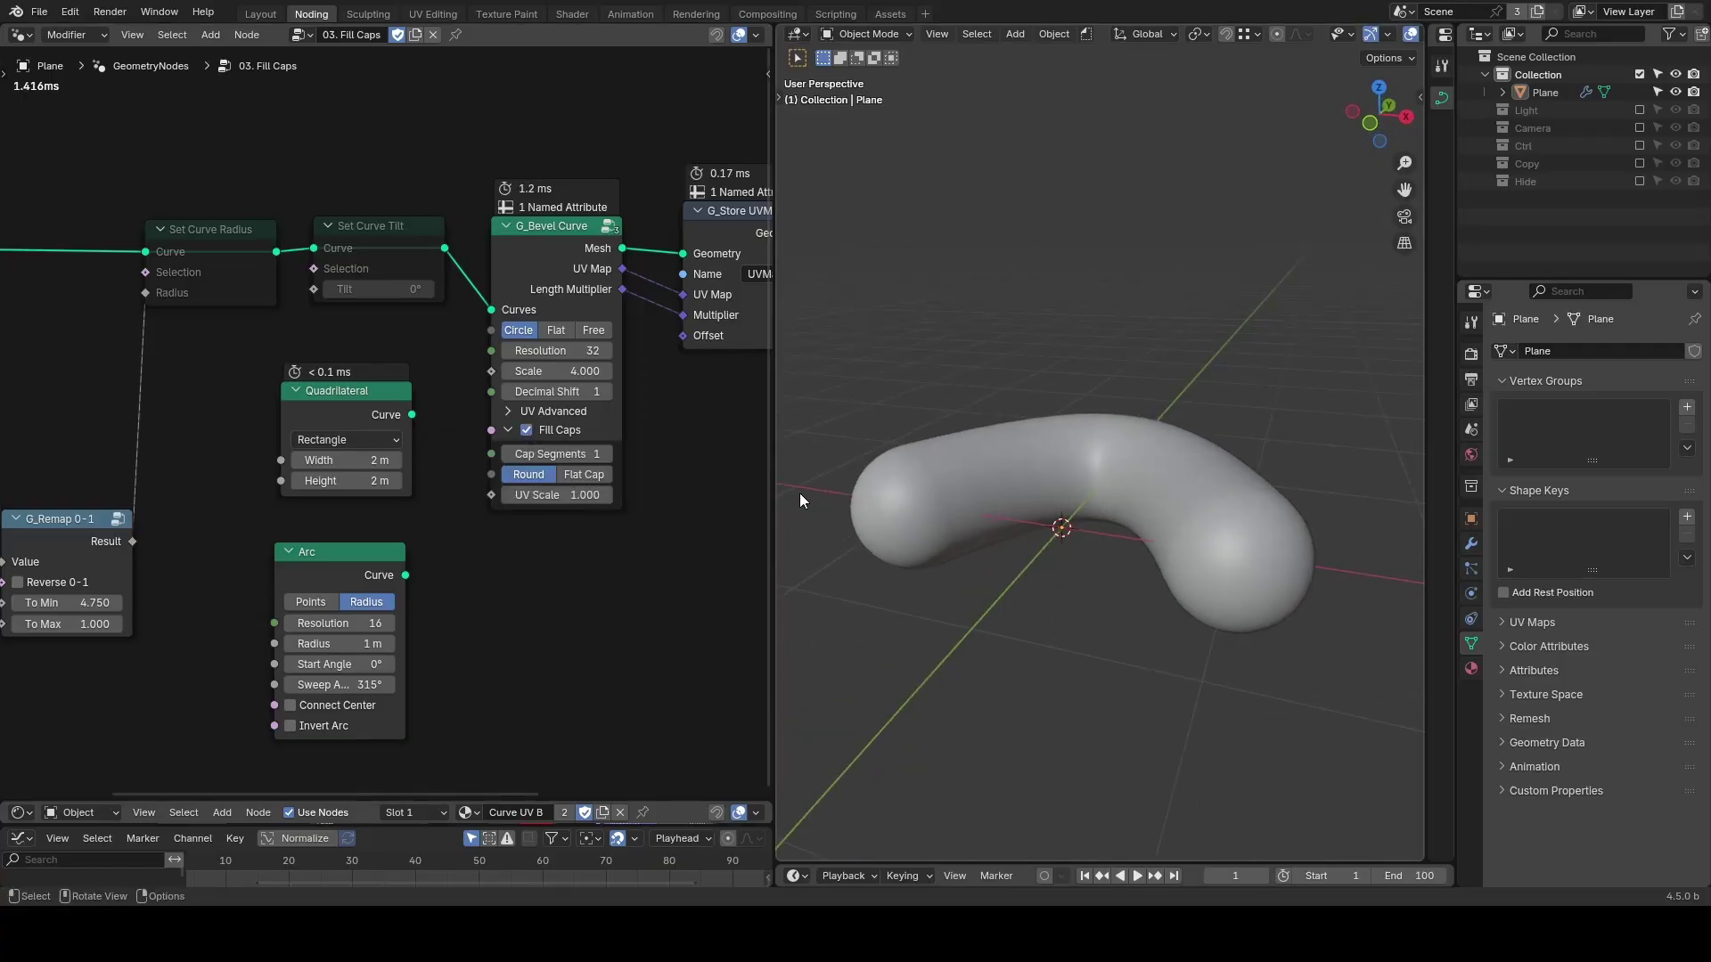
click(601, 470)
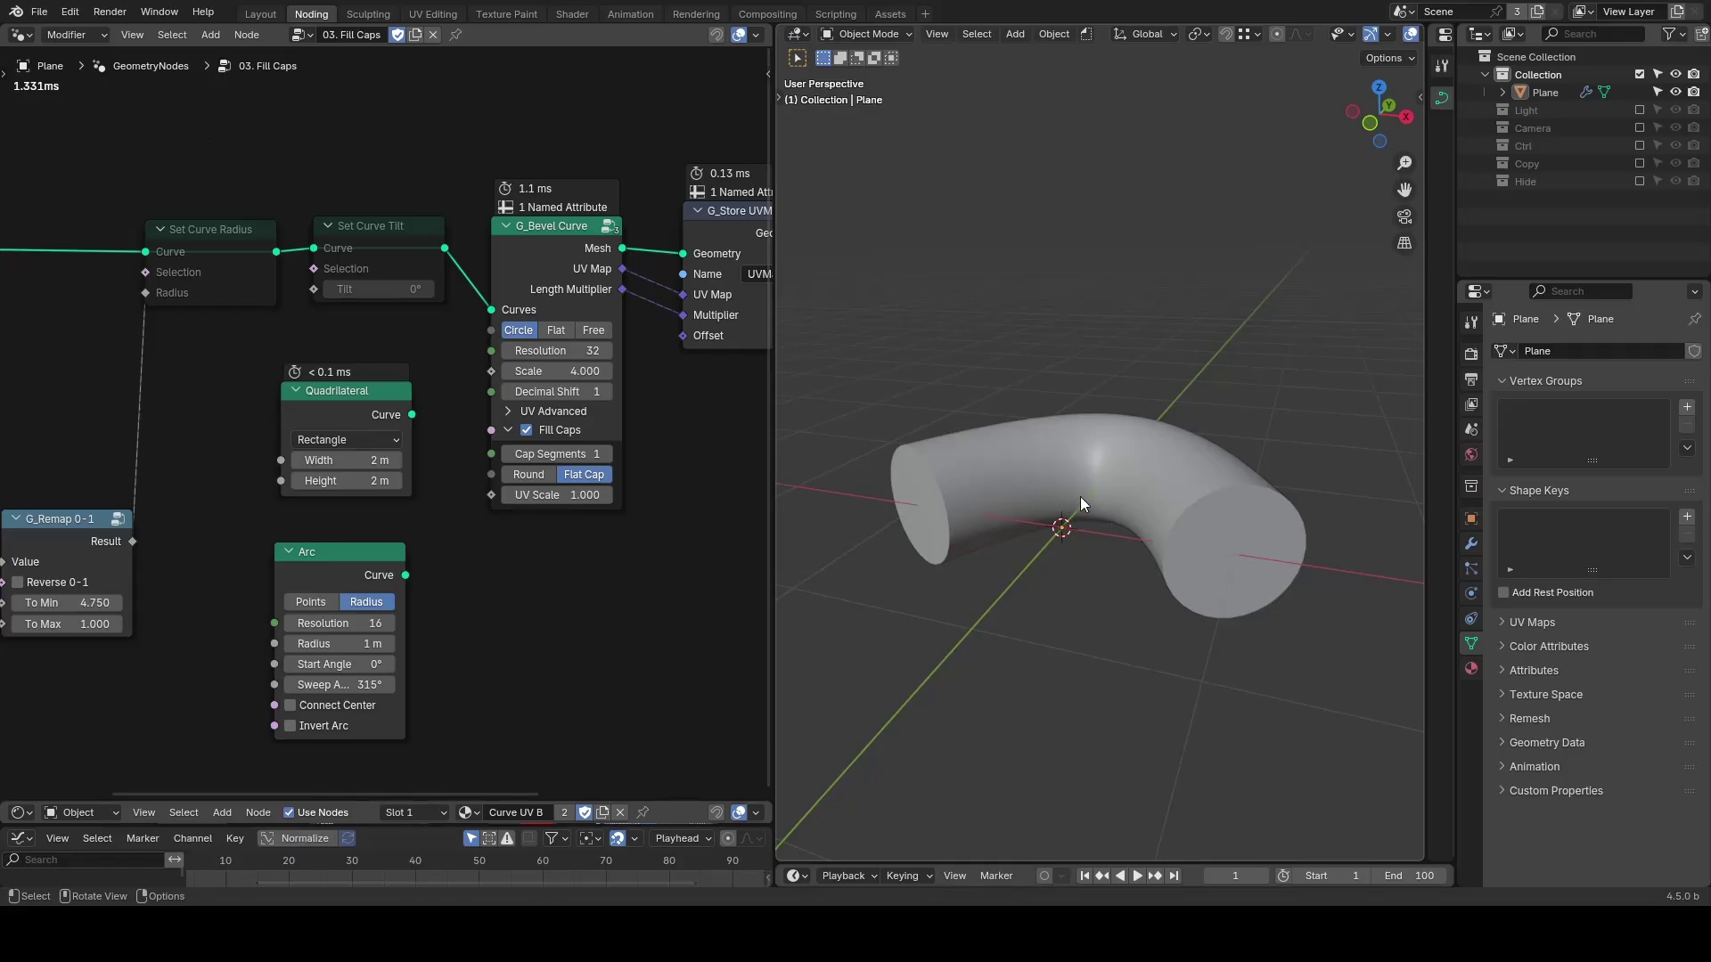
Display the selected tube in wireframe and set Cap Segments to 5, comparing Round caps before choosing Flat Cap.
key(z)
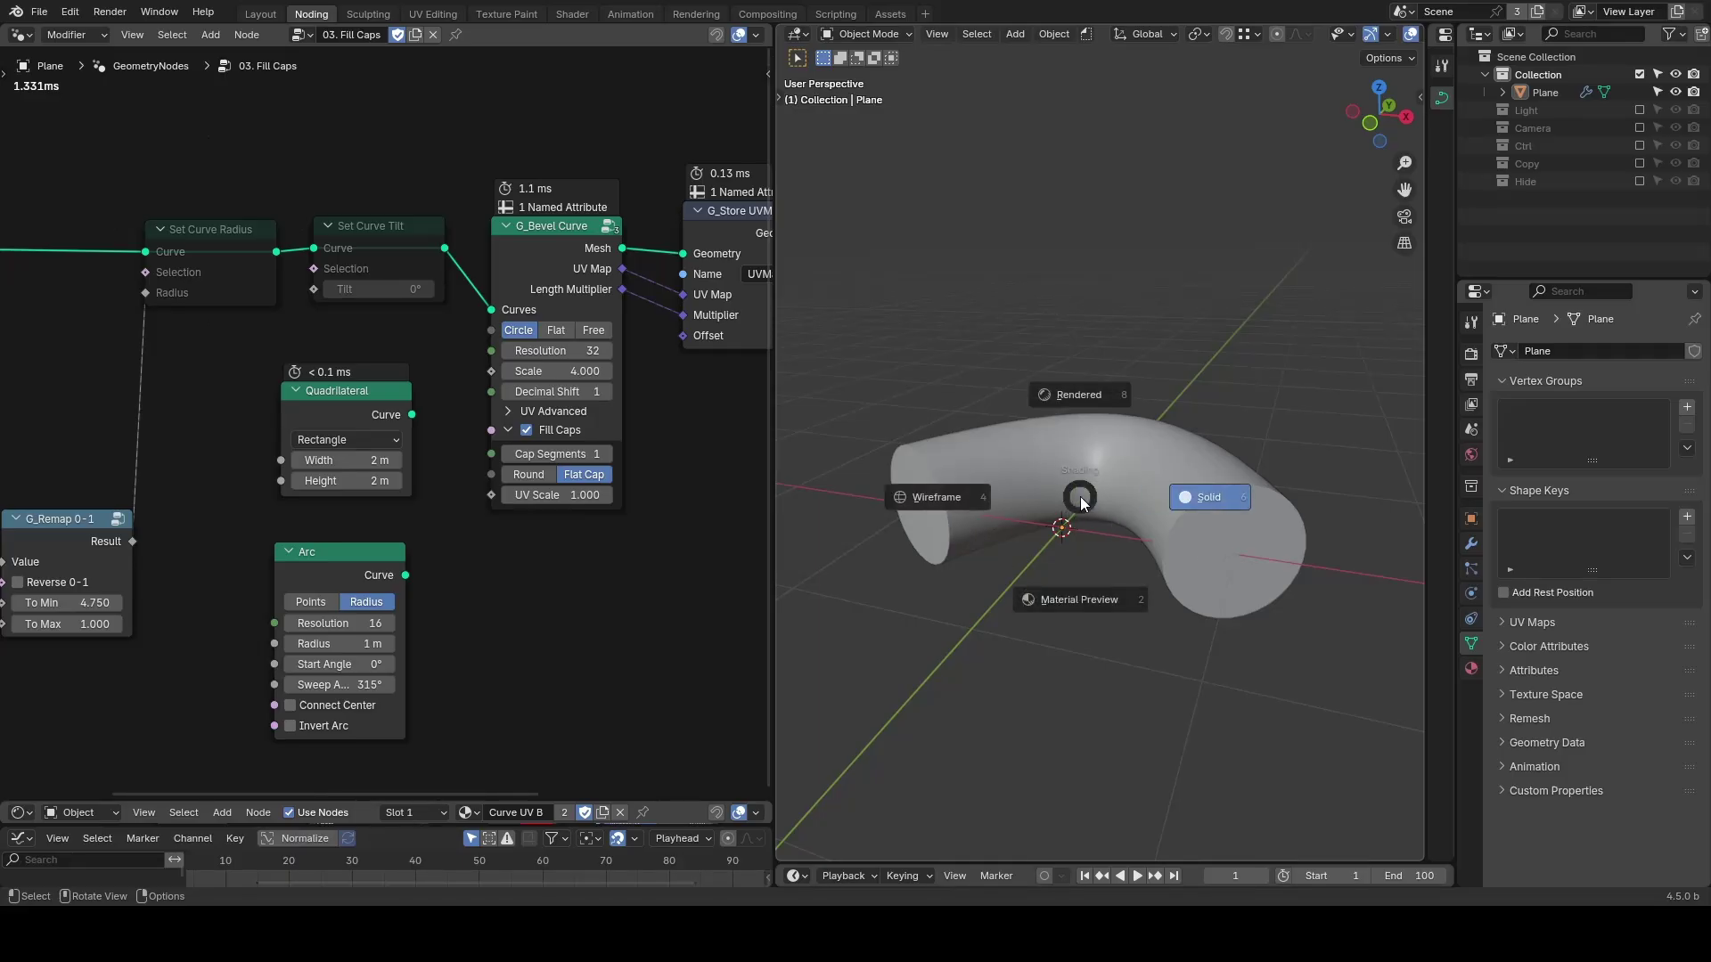
click(961, 491)
click(1003, 490)
drag(555, 454, 580, 453)
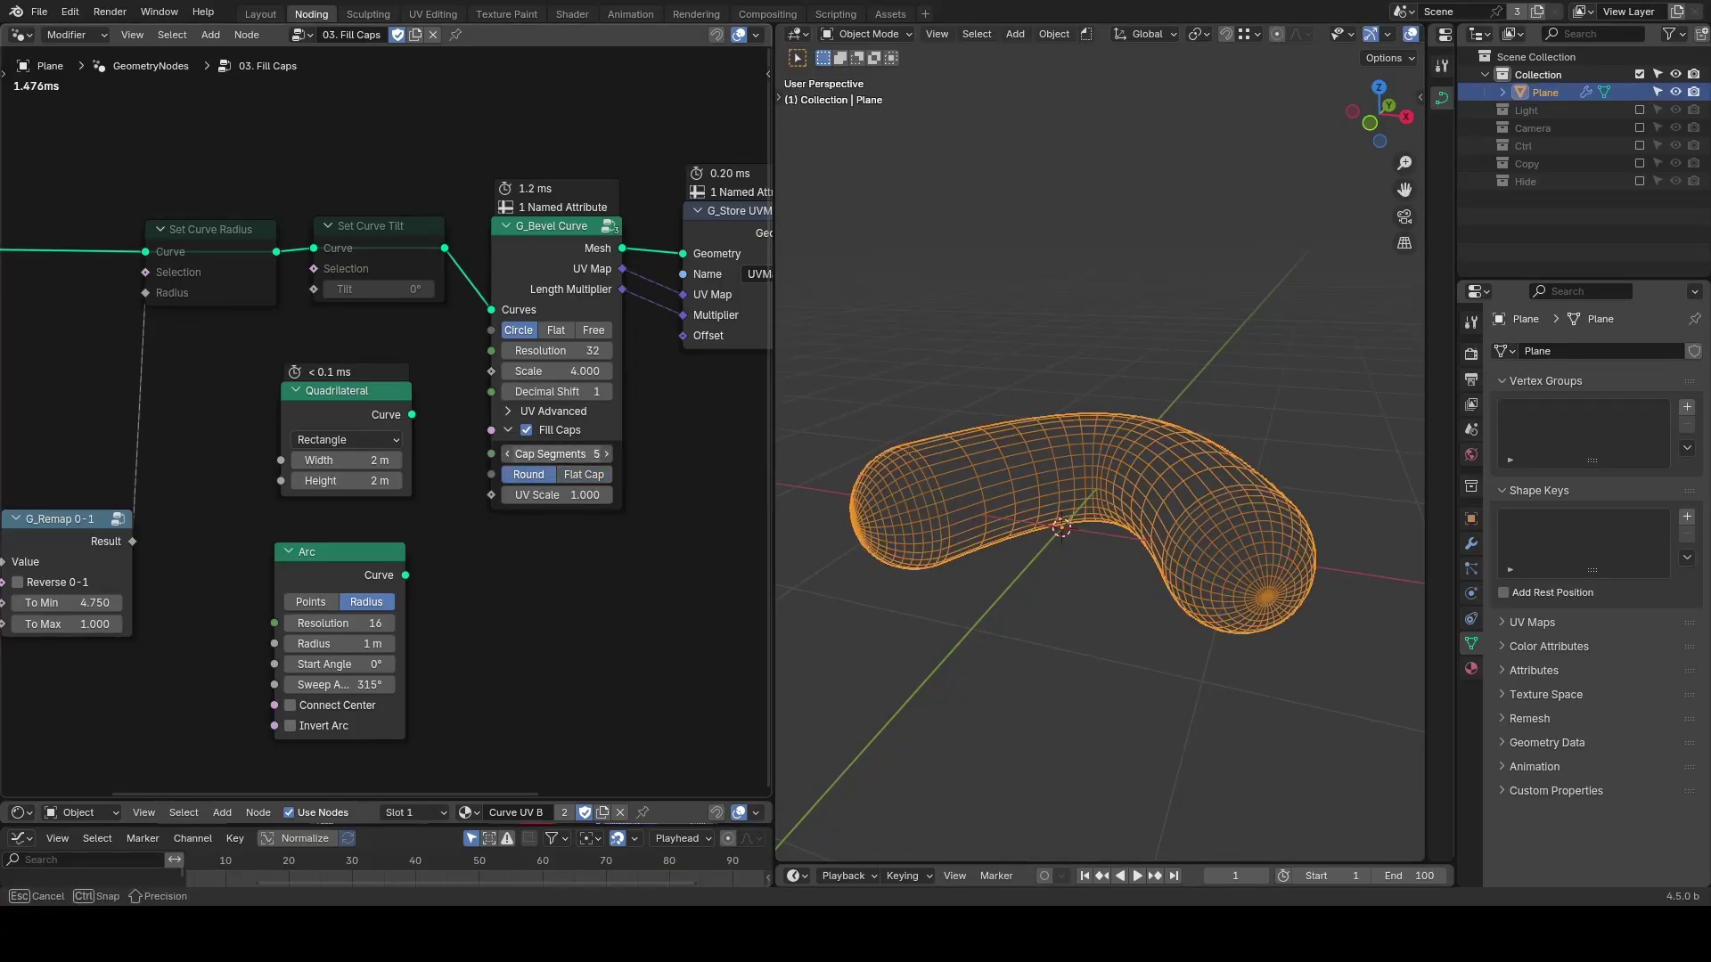
click(579, 476)
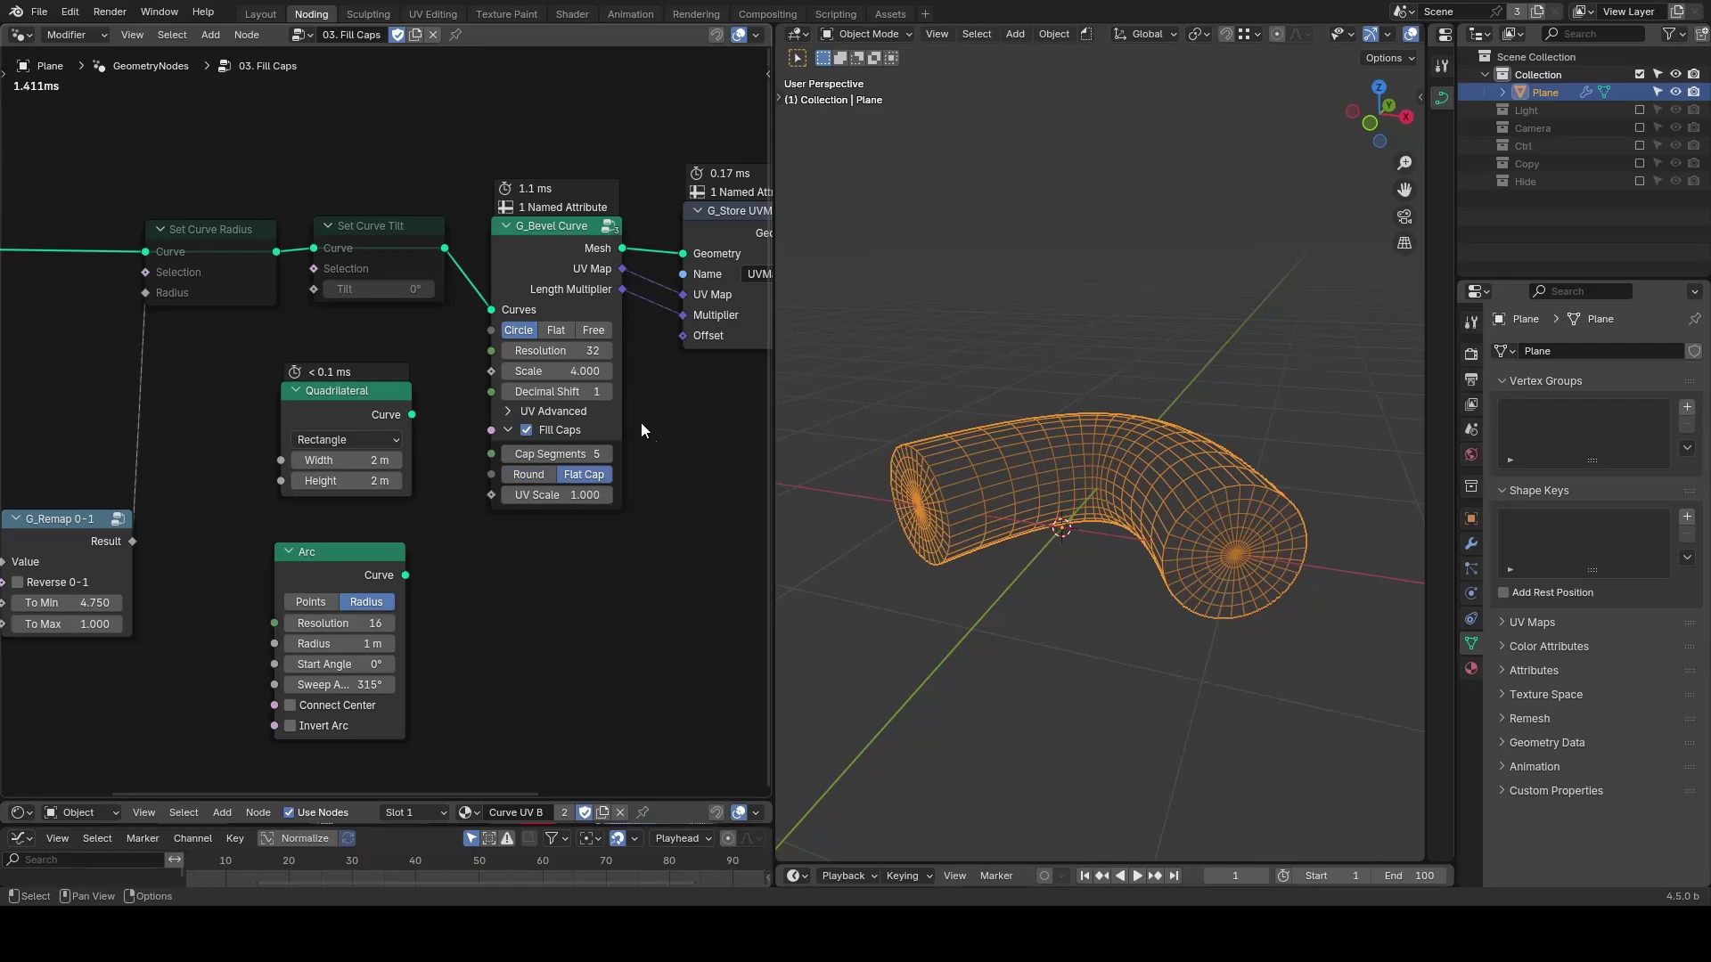
Switch the viewport to Material Preview and set the Fill Caps UV Scale to 2.170.
key(z)
click(1010, 504)
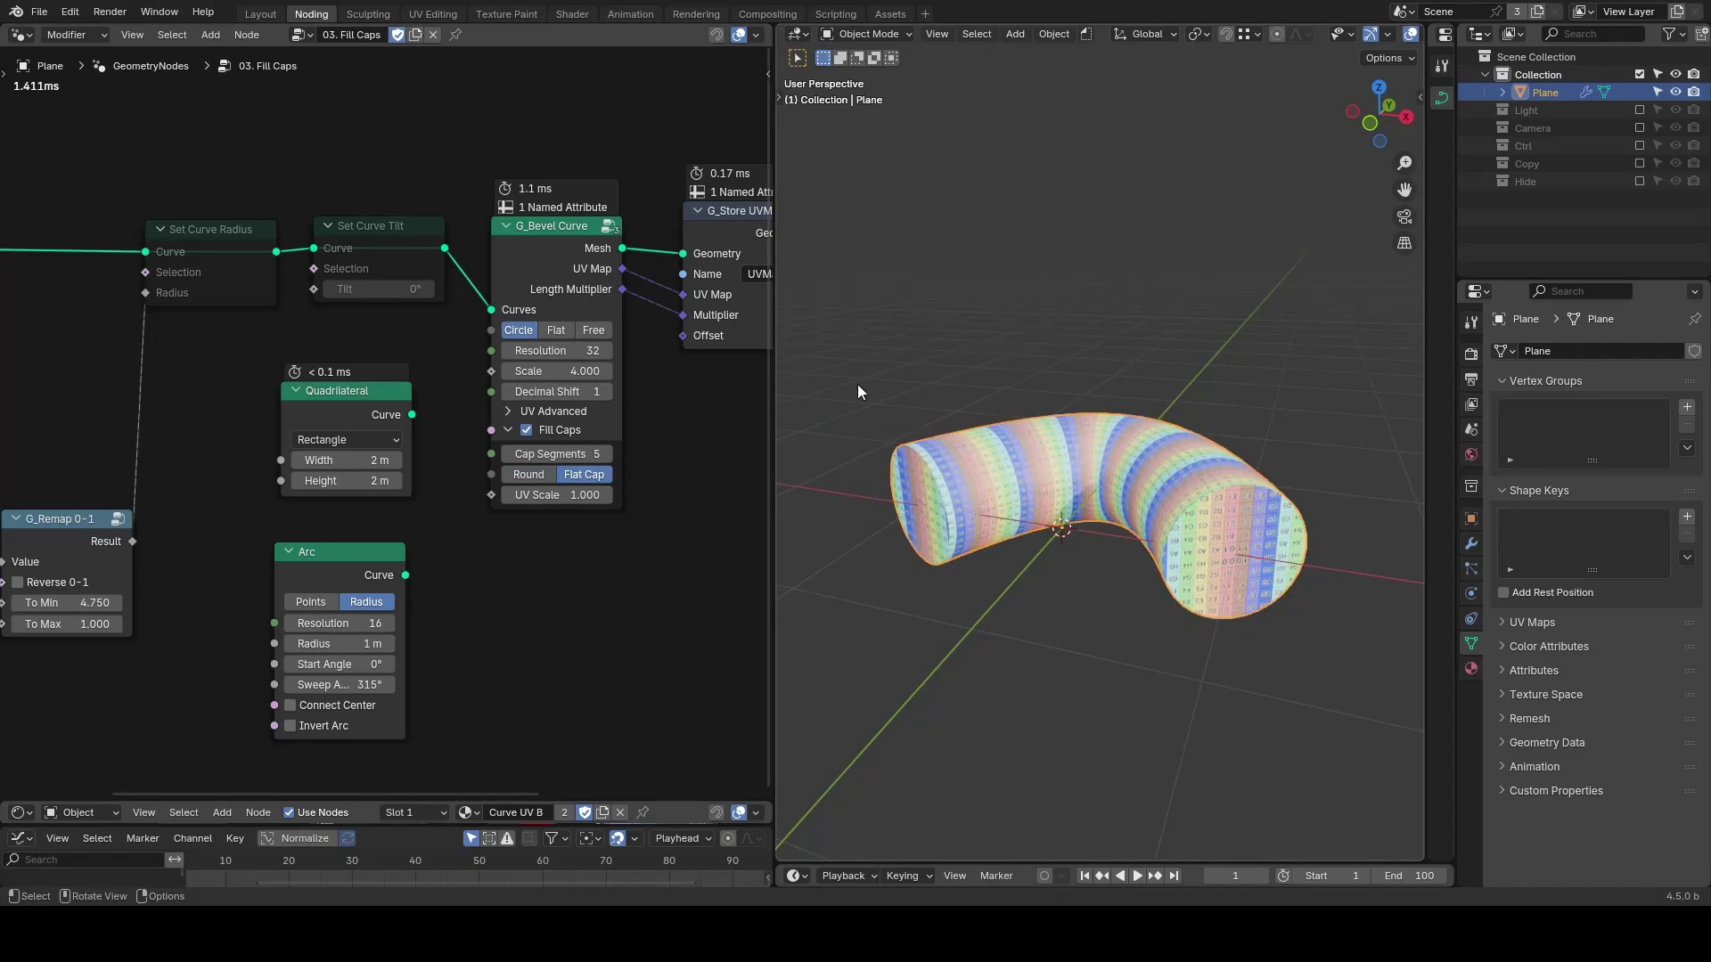
middle_drag(645, 403, 549, 413)
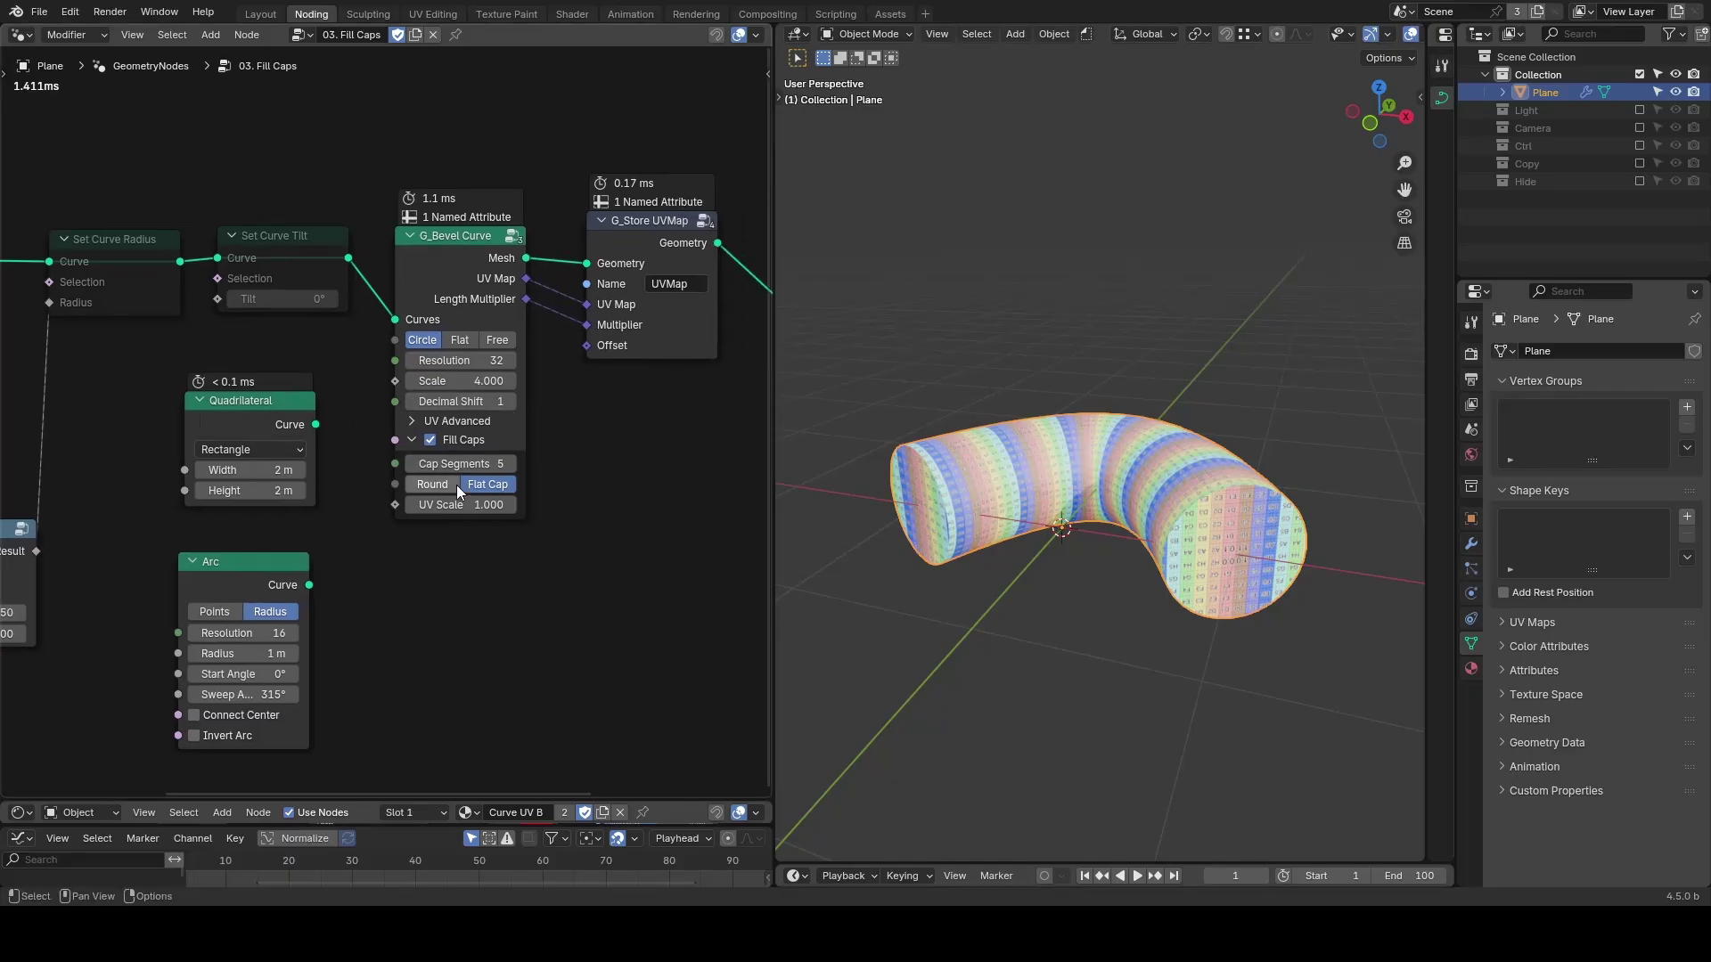
mouse_move(540, 360)
ctrl+alt+right_down()
mouse_move(553, 307)
mouse_move(549, 357)
ctrl+alt+right_up()
drag(481, 504, 630, 494)
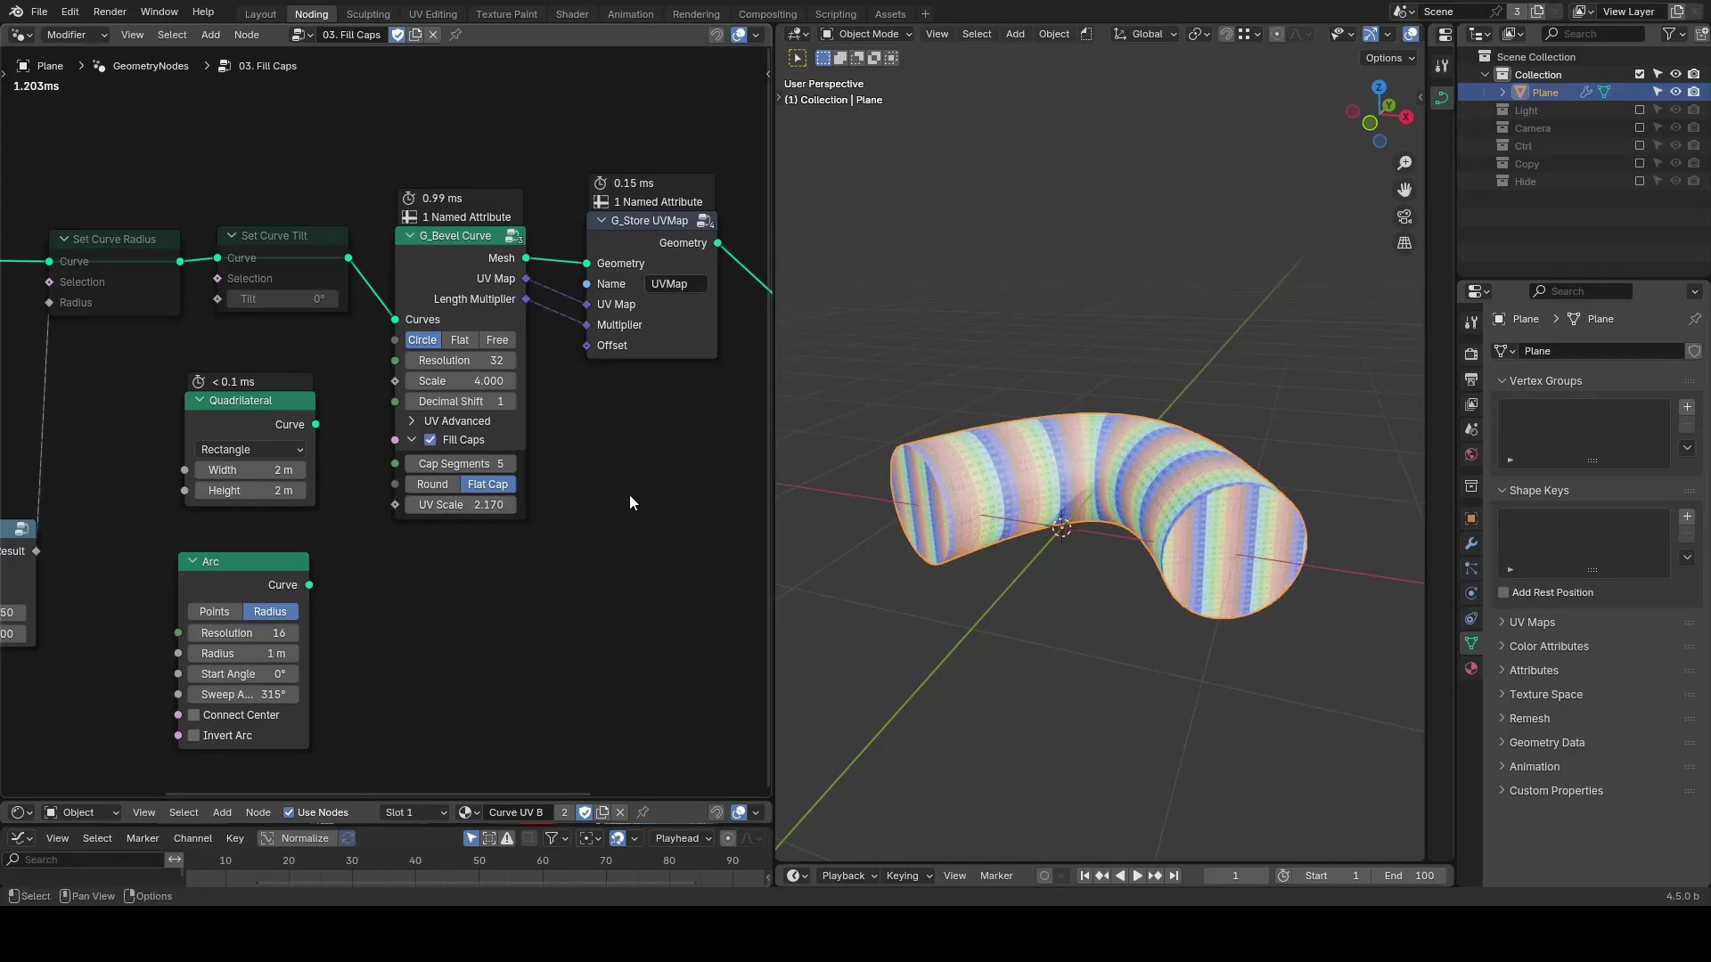
Change the G_Bevel Curve profile type to Flat.
click(454, 343)
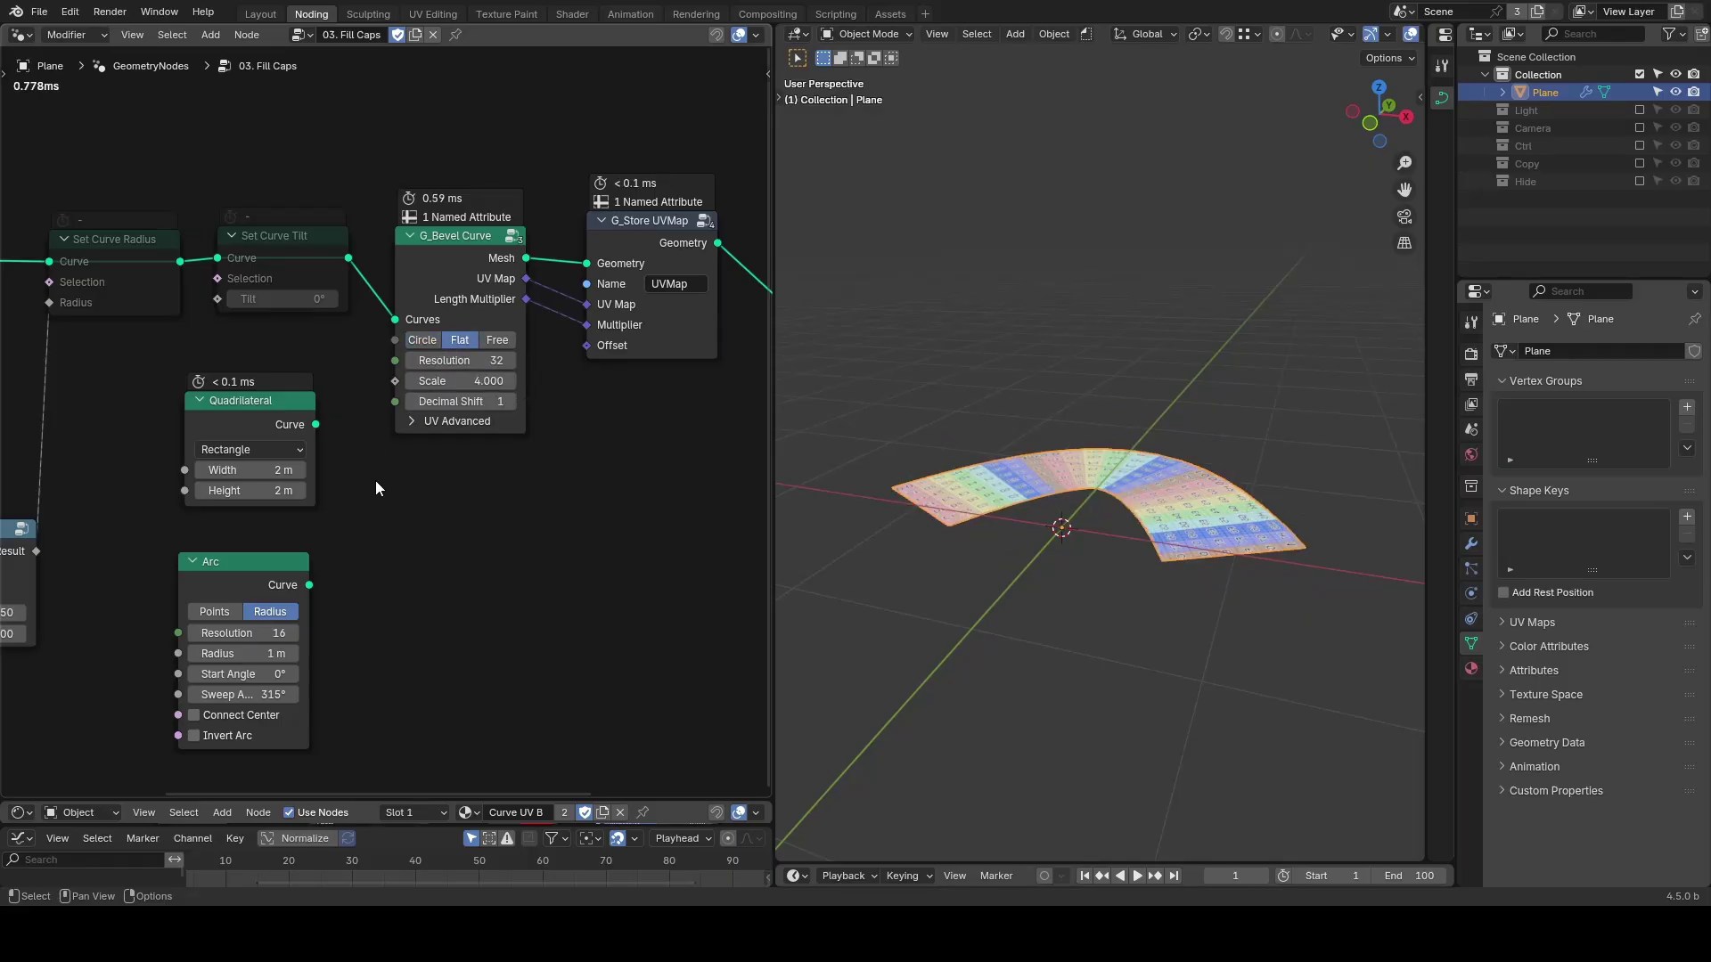
Set the G_Bevel Curve profile type to Free and connect the Arc curve as its Profile Curve.
click(498, 341)
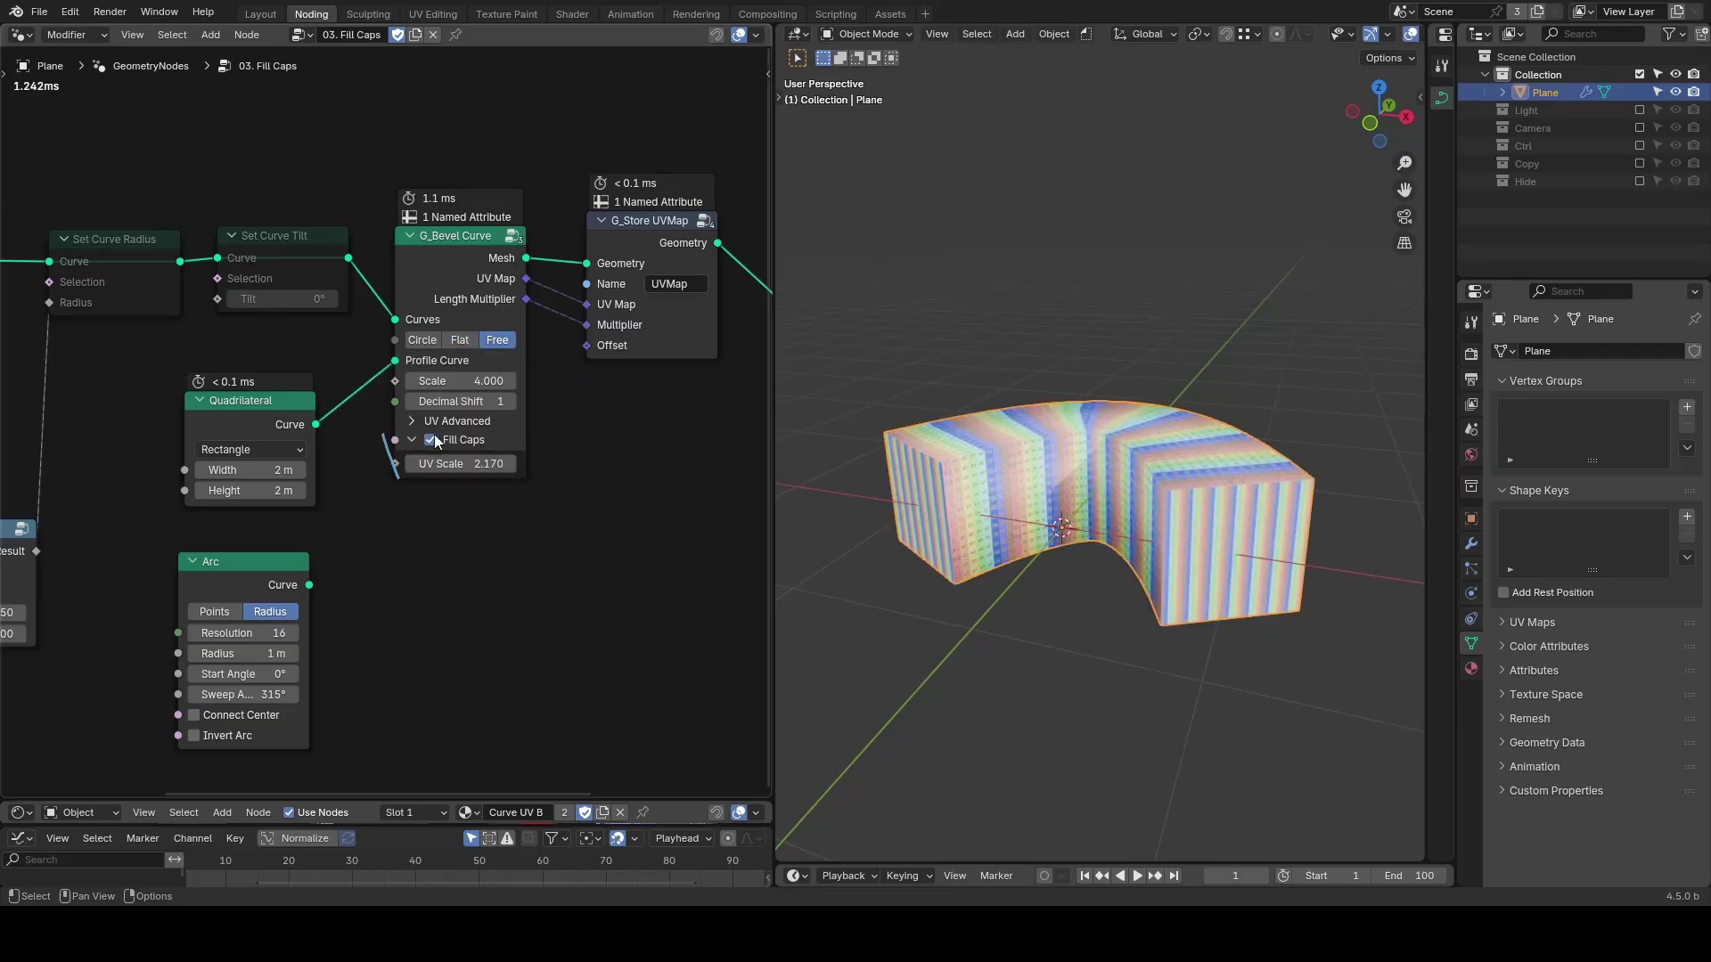
right_drag(387, 426, 399, 506)
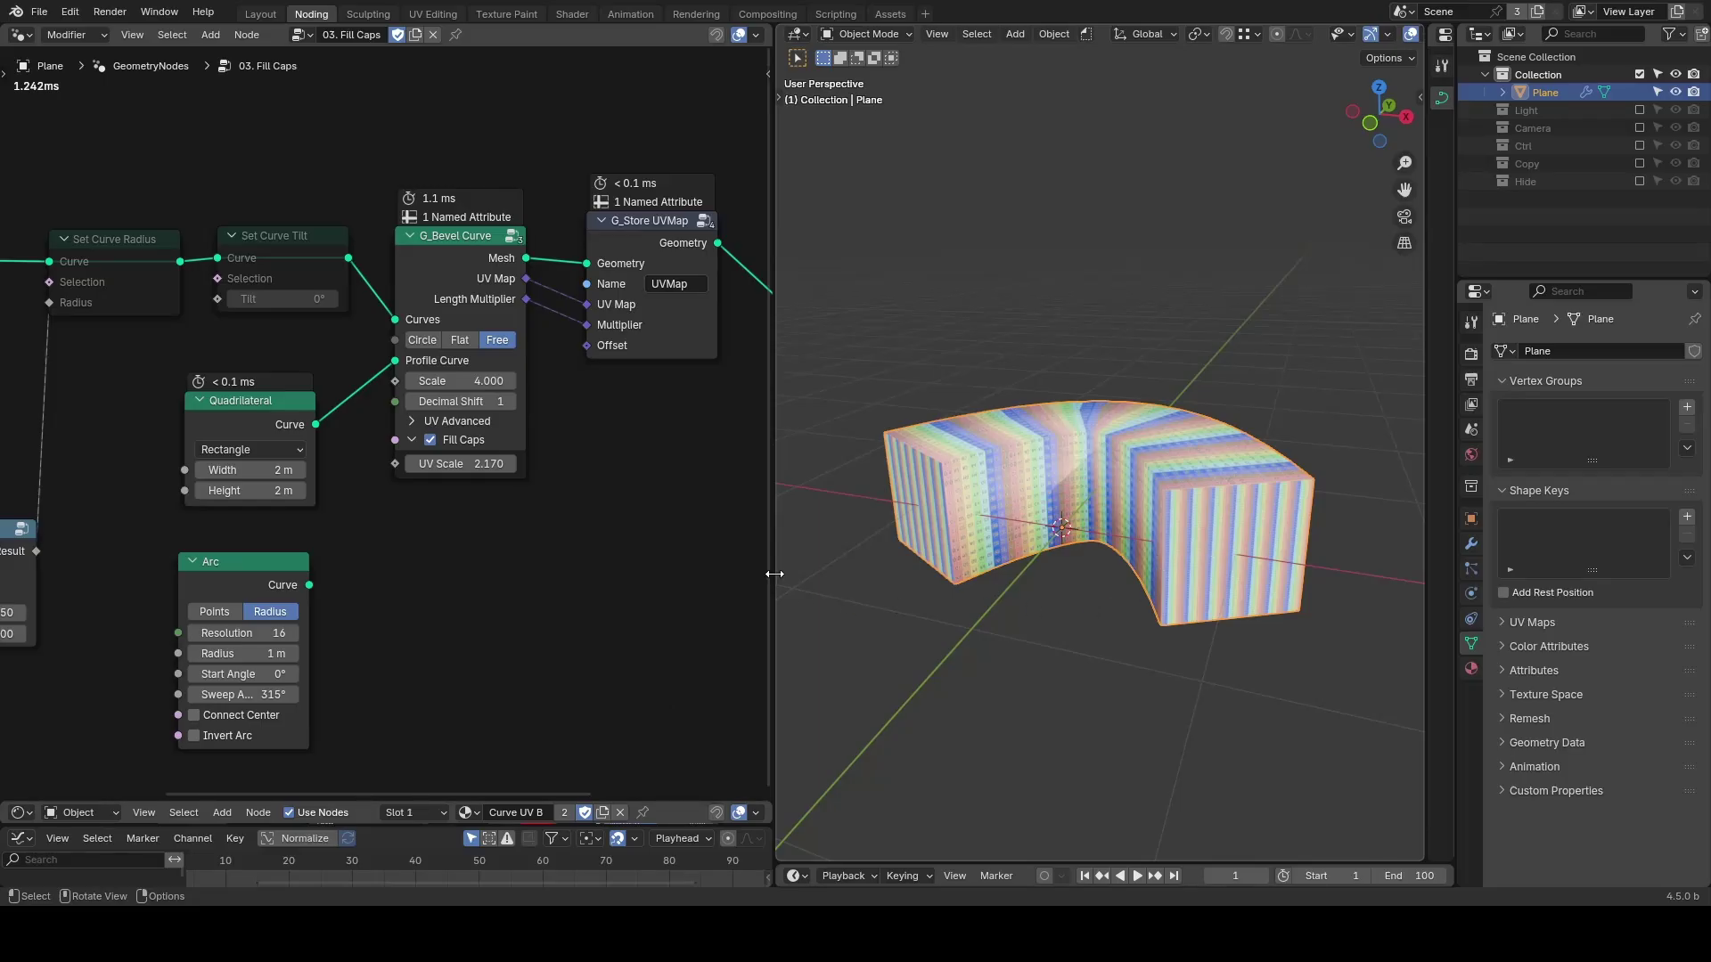
drag(310, 585, 395, 360)
middle_drag(1110, 554, 1169, 501)
mouse_move(494, 235)
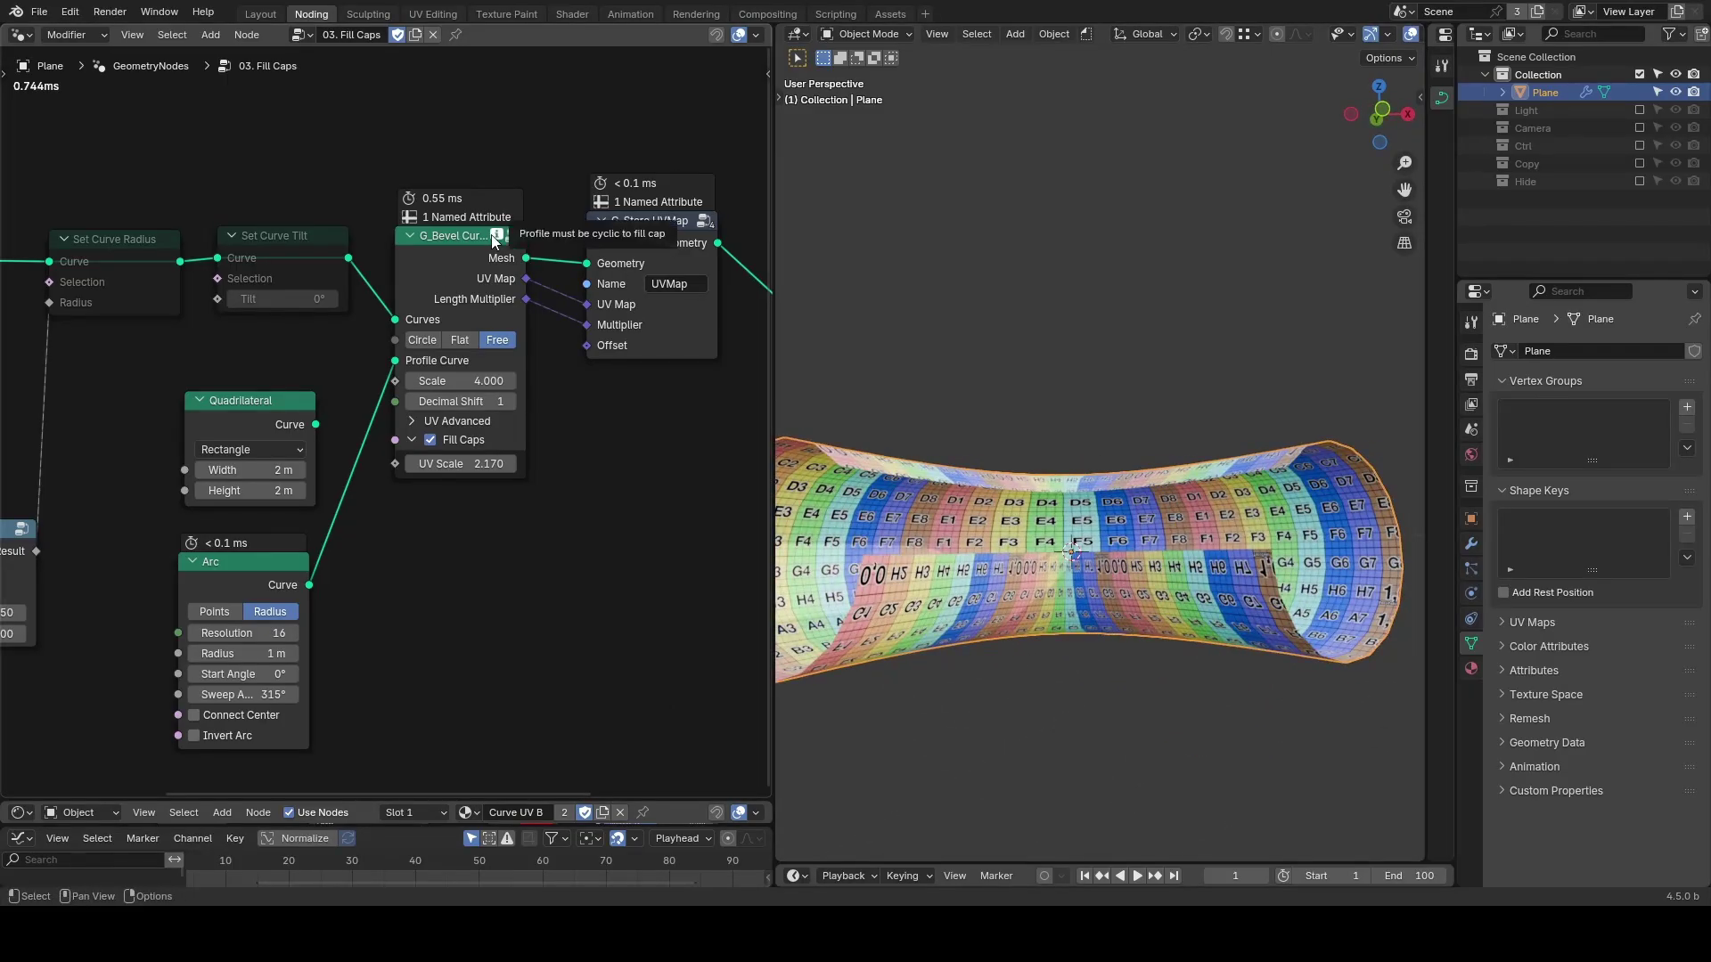
Unmute the Set Curve Radius node so the remapped spline factor drives the curve's thickness.
middle_drag(216, 396, 468, 416)
scroll(471, 410, down, 2)
click(371, 315)
key(m)
scroll(1169, 390, down, 7)
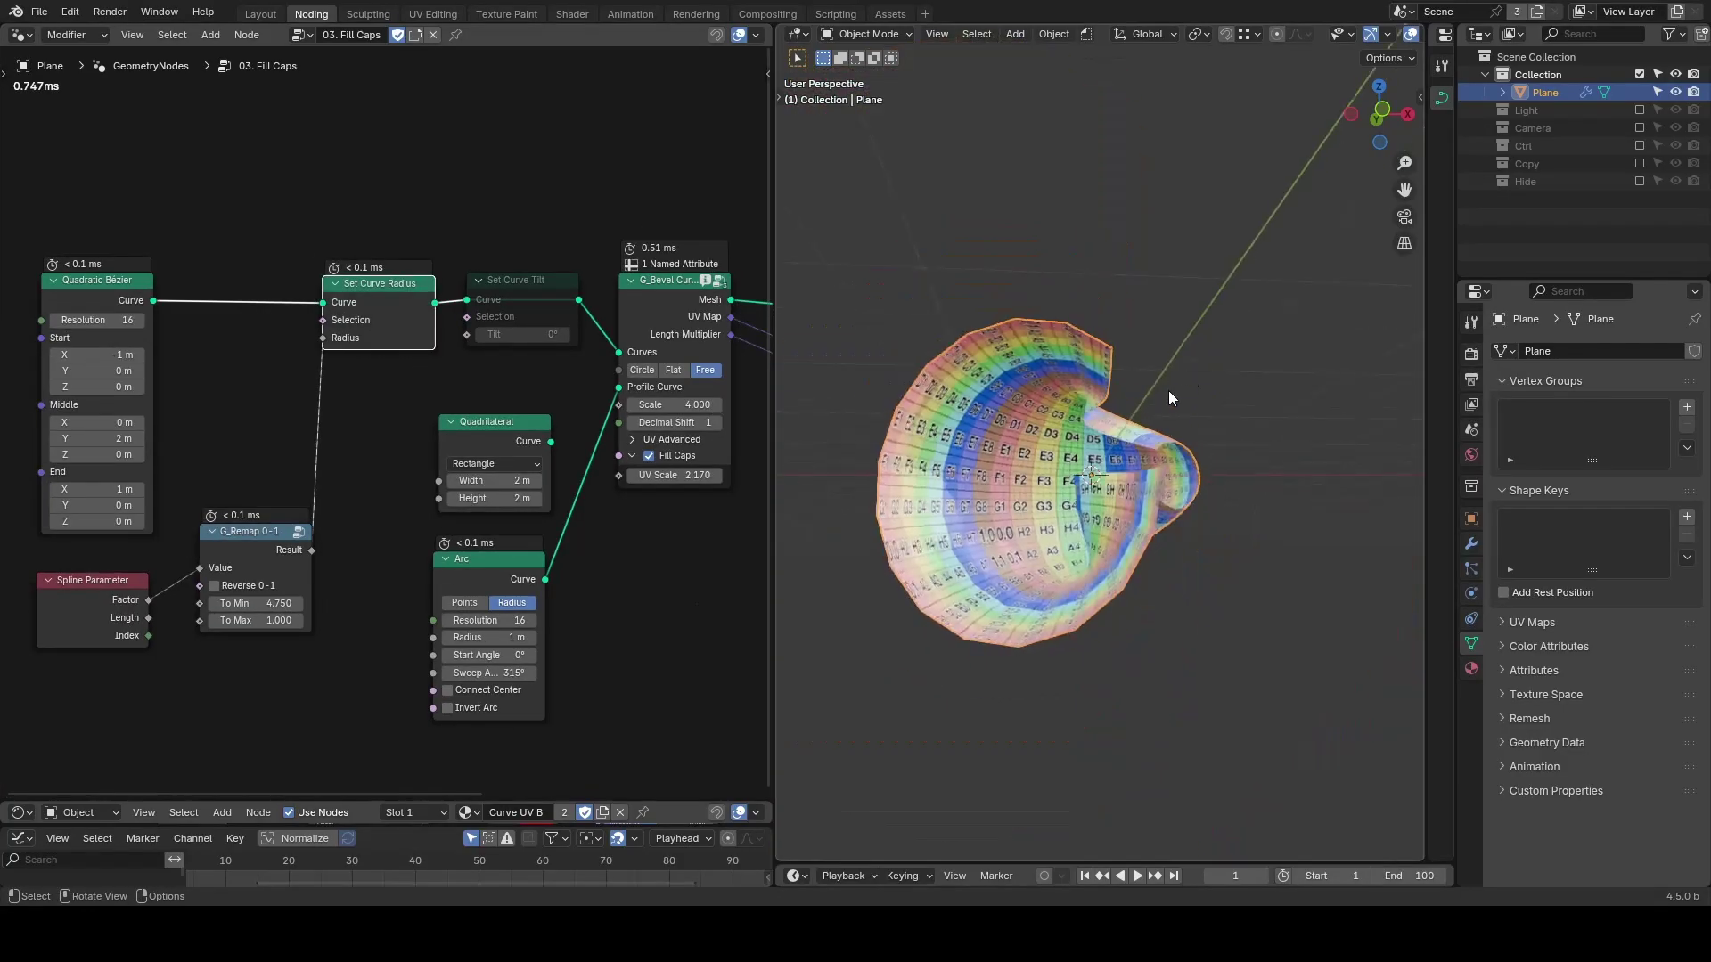
middle_drag(1168, 391, 1052, 419)
Connect the Quadrilateral curve as the G_Bevel Curve's Profile Curve and set the bevel Scale to 1.690.
drag(550, 441, 618, 386)
mouse_move(1114, 419)
middle_down()
mouse_move(1082, 425)
mouse_move(1105, 419)
middle_up()
drag(675, 404, 584, 405)
middle_drag(1180, 431, 1235, 393)
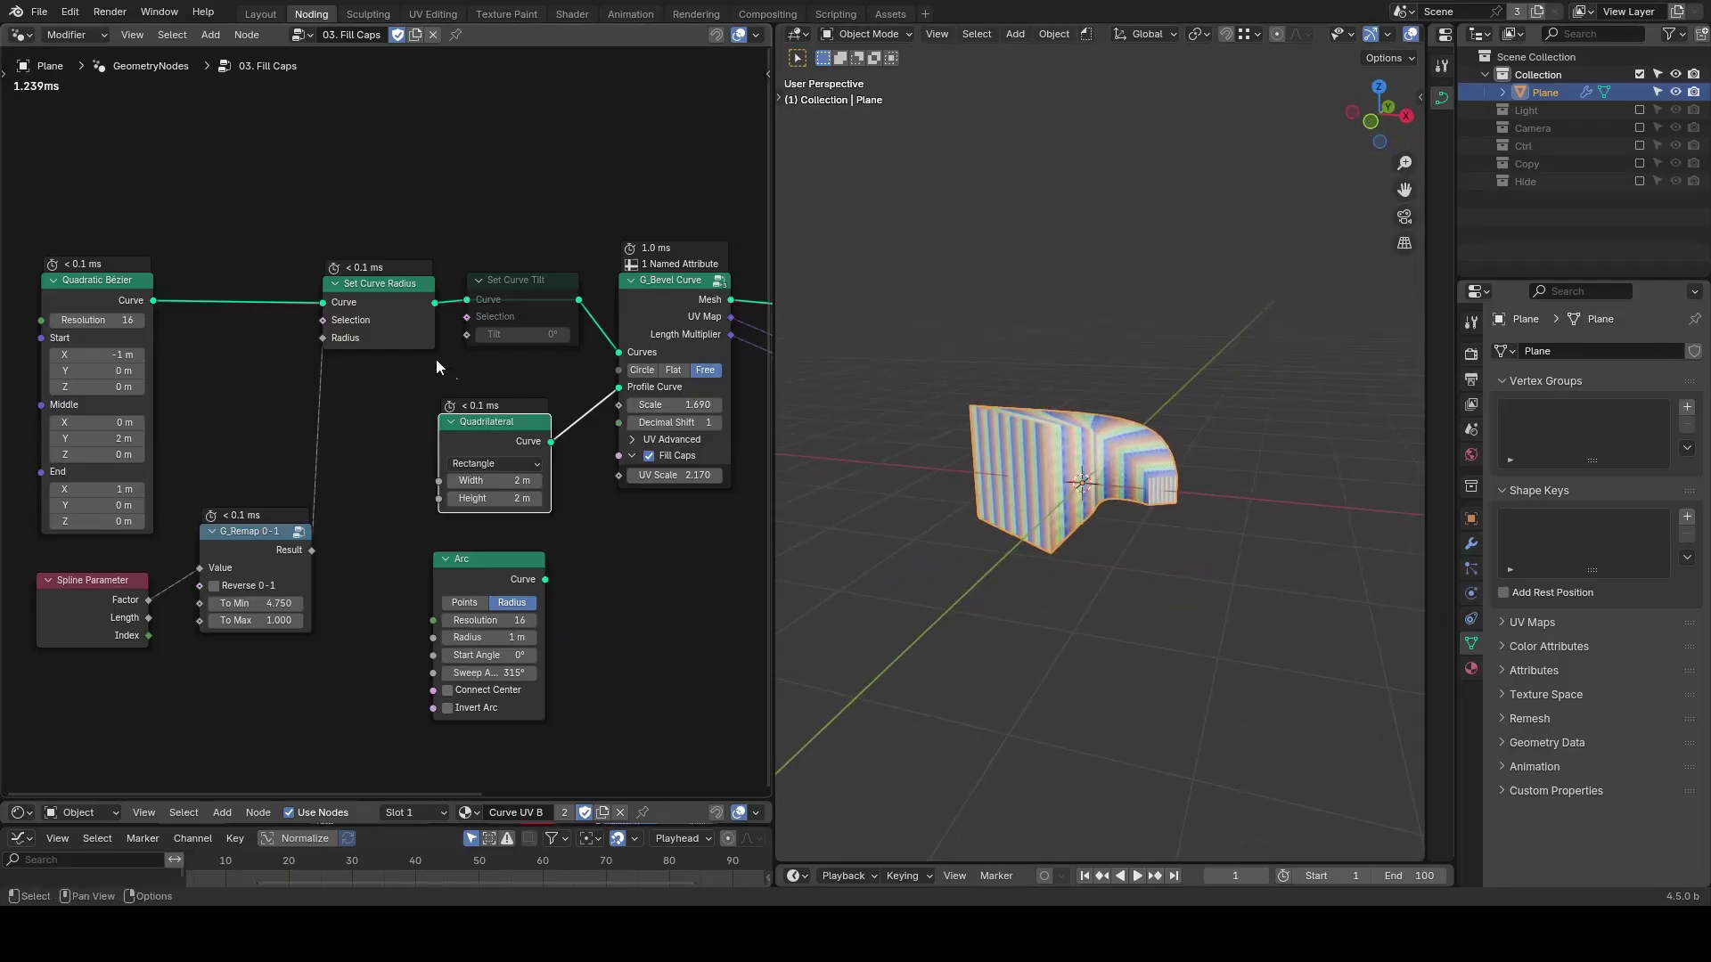
Unmute the Set Curve Tilt node and set its Tilt to 339°.
click(495, 294)
key(m)
drag(525, 334, 860, 334)
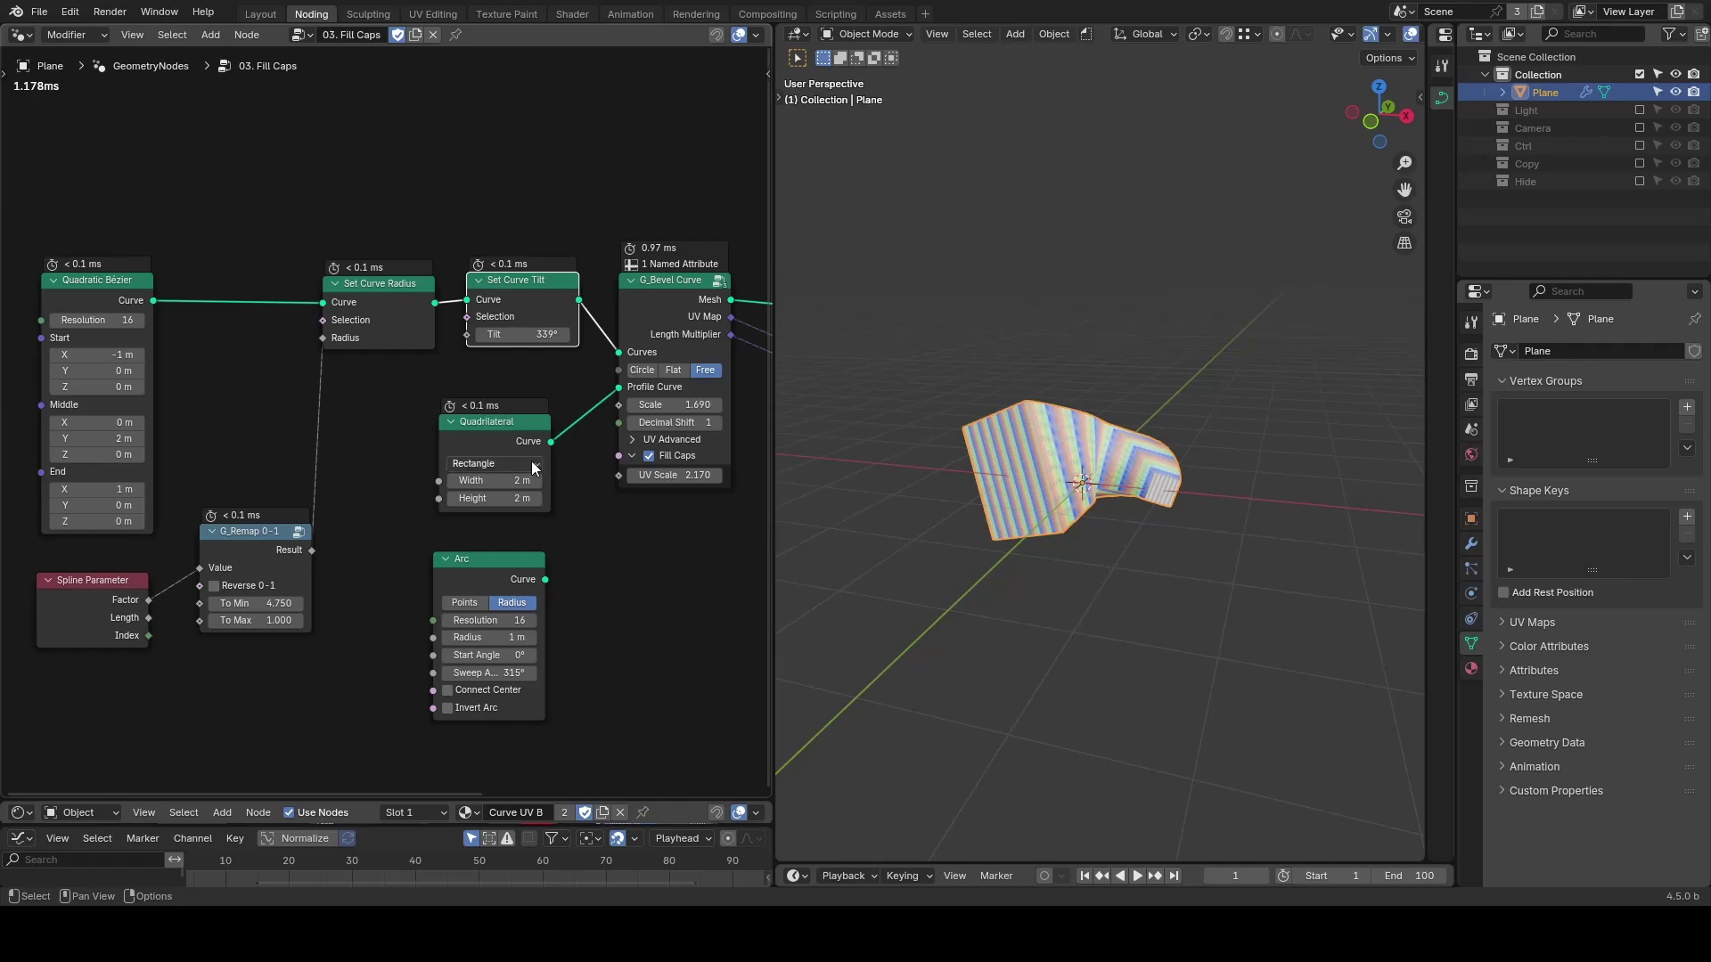